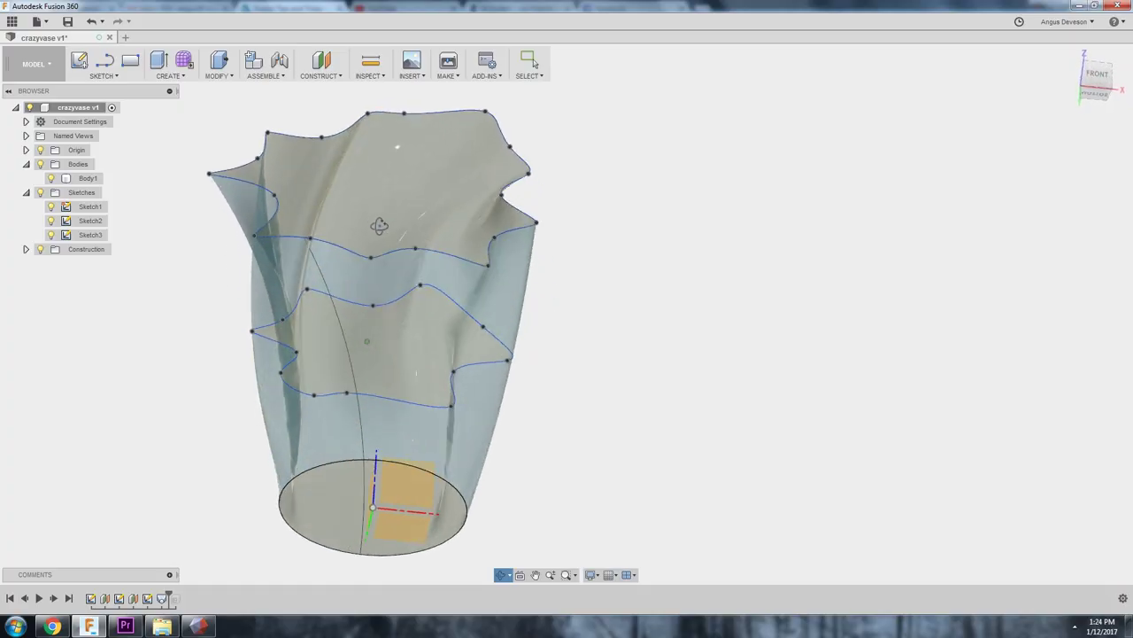
Step: Orbit the finished translucent twisted vase to view it from around
mouse_move(377, 222)
shift+middle_down()
mouse_move(369, 274)
mouse_move(415, 324)
shift+middle_up()
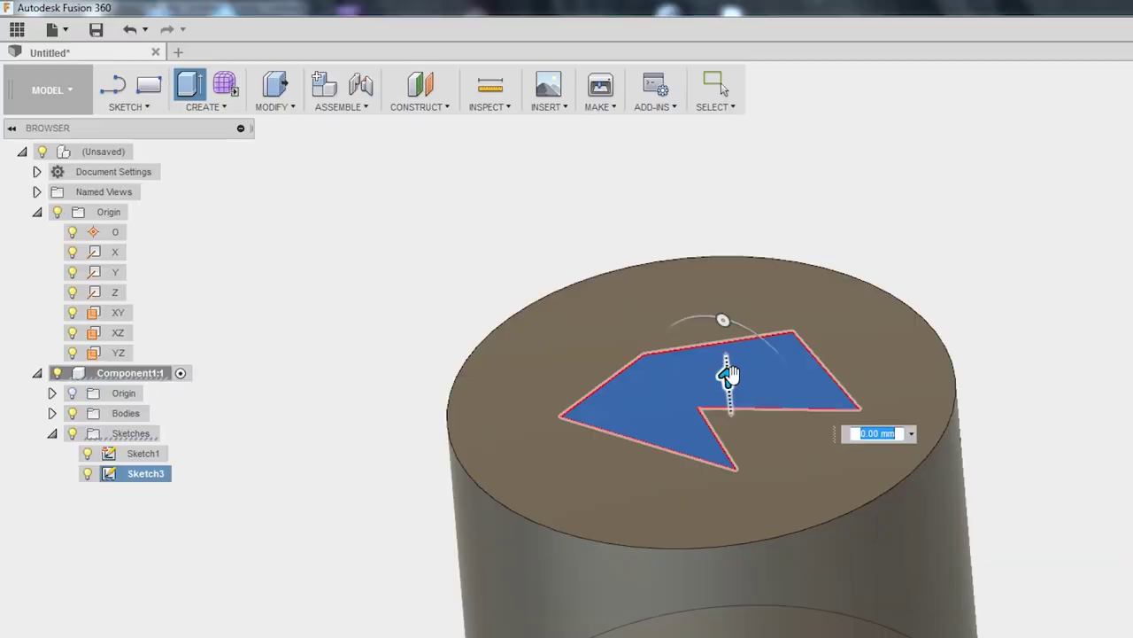
key(e)
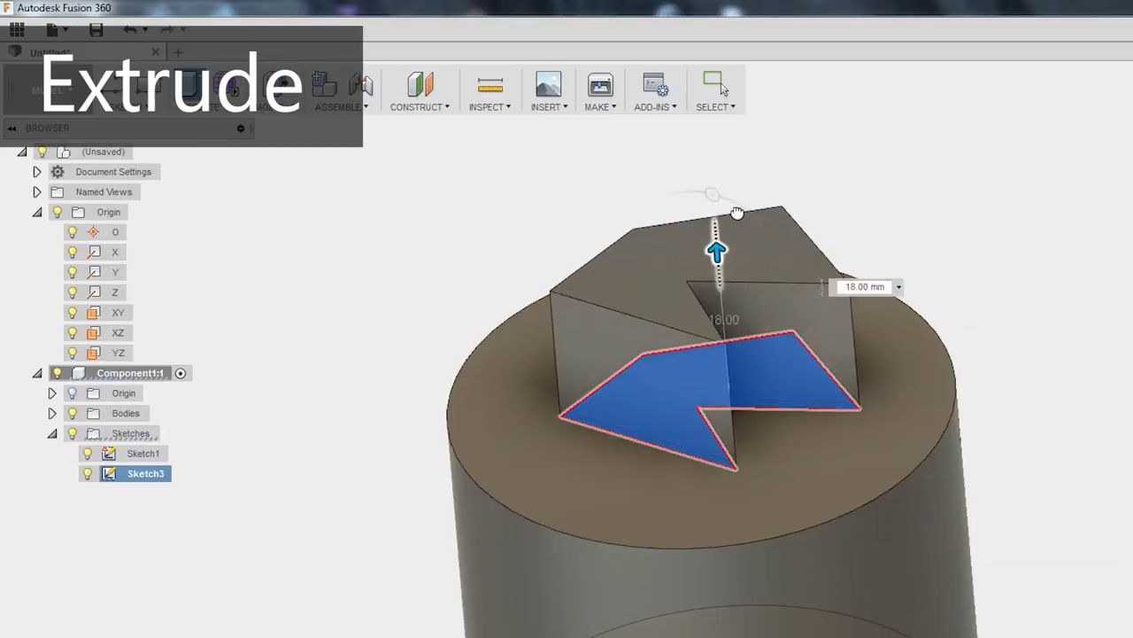
drag(718, 253, 652, 236)
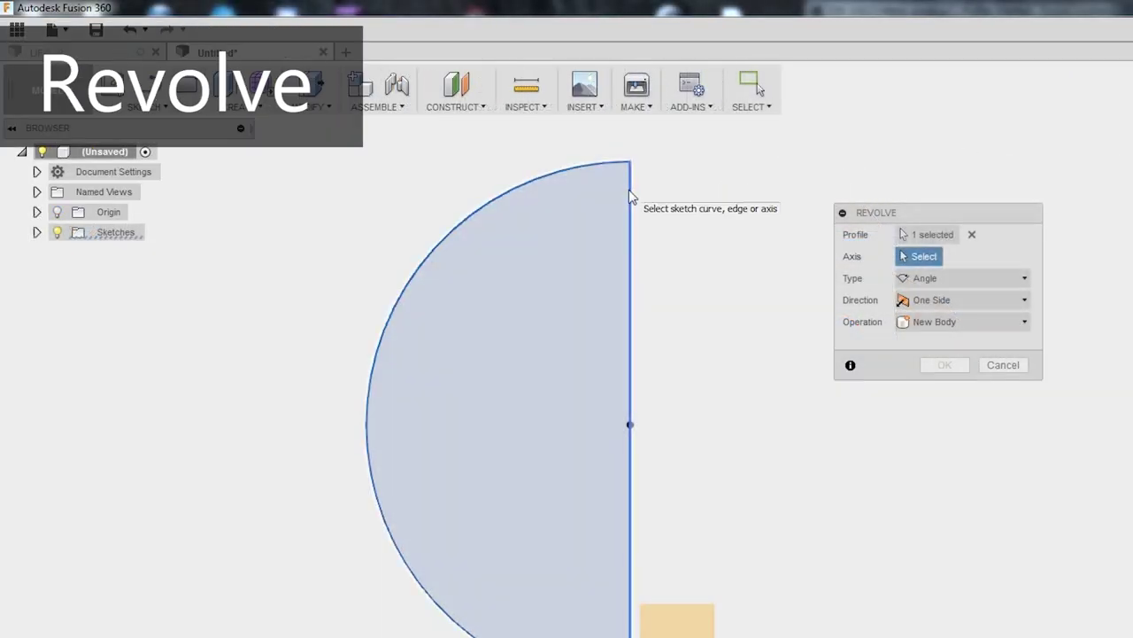
click(628, 189)
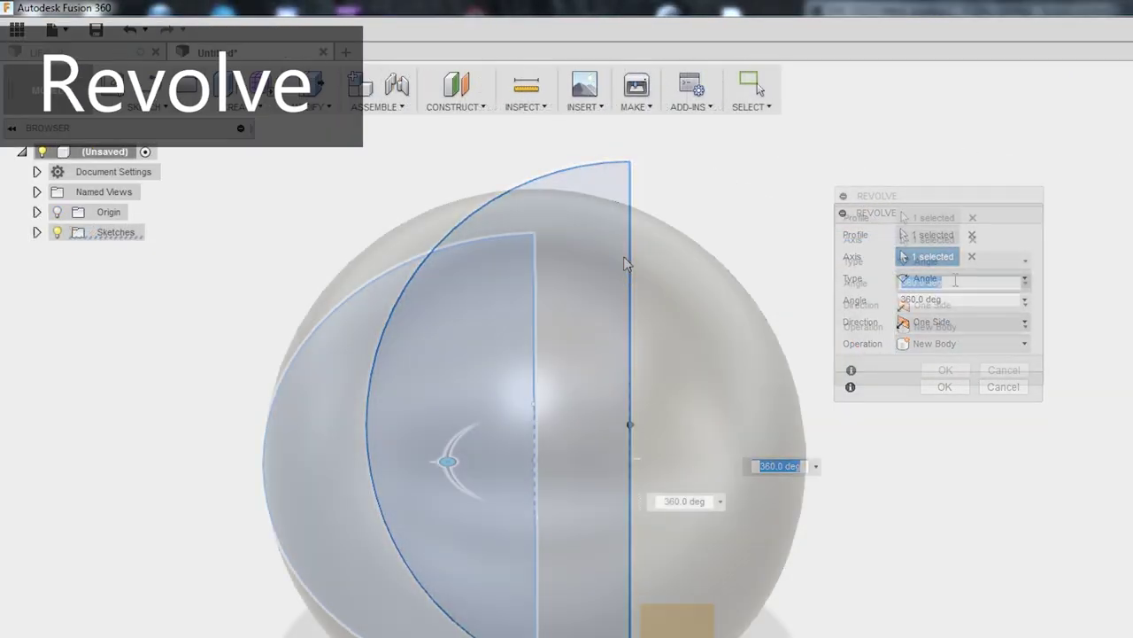
click(955, 282)
text(60)
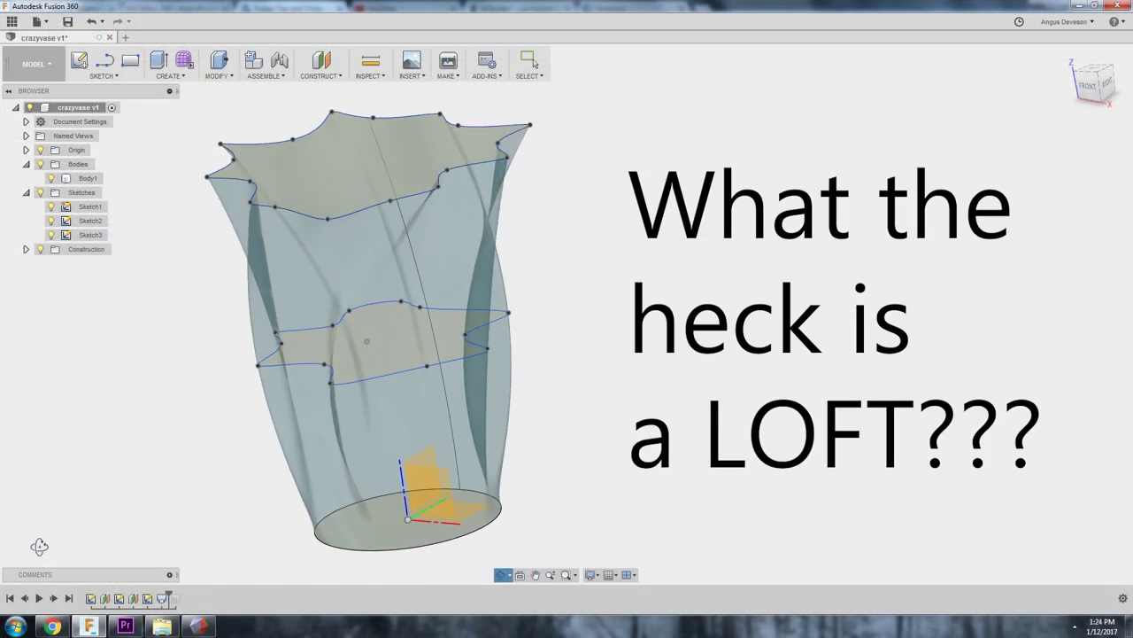
shift+middle_drag(47, 546, 71, 538)
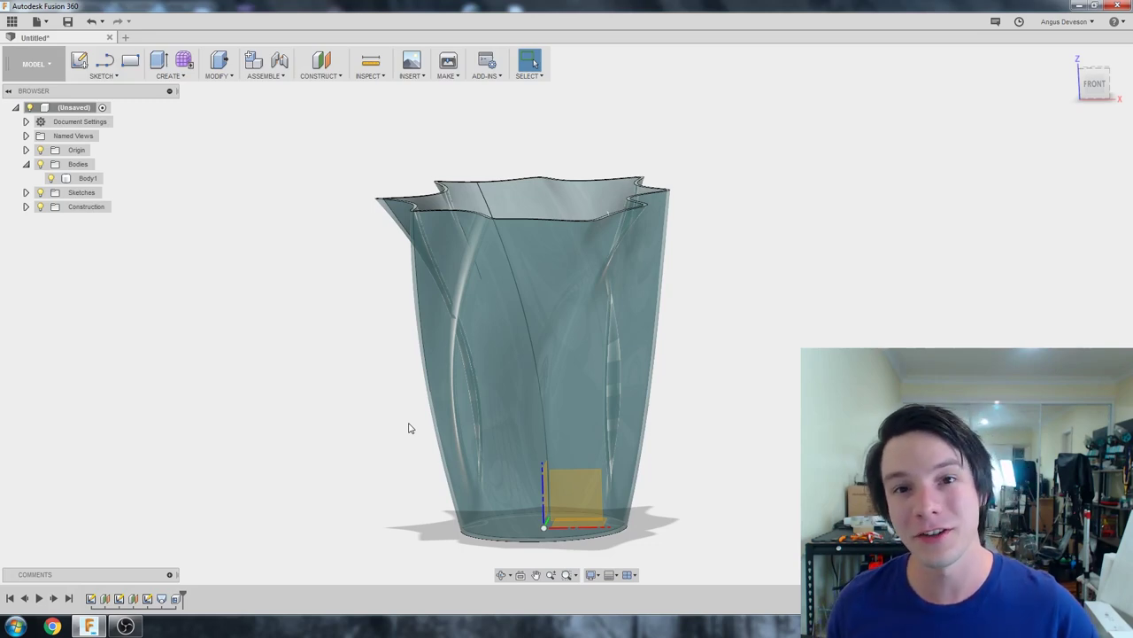
shift+middle_drag(313, 434, 390, 448)
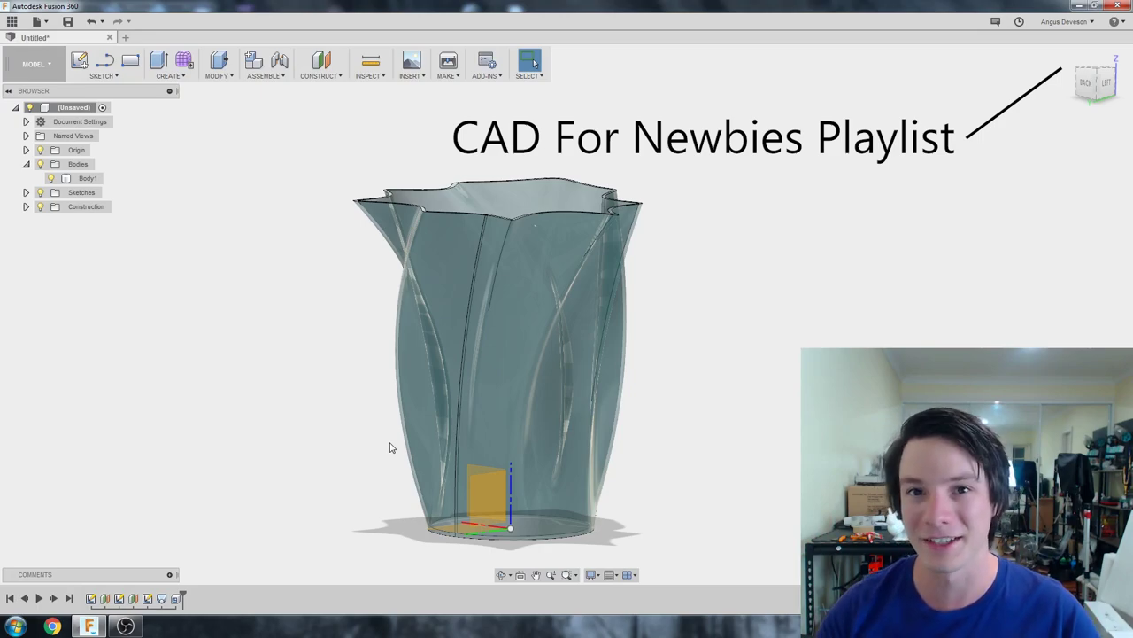
Step: Zoom in on the crazyvase v1 vase and its star-shaped sketch profiles
scroll(236, 421, up, 2)
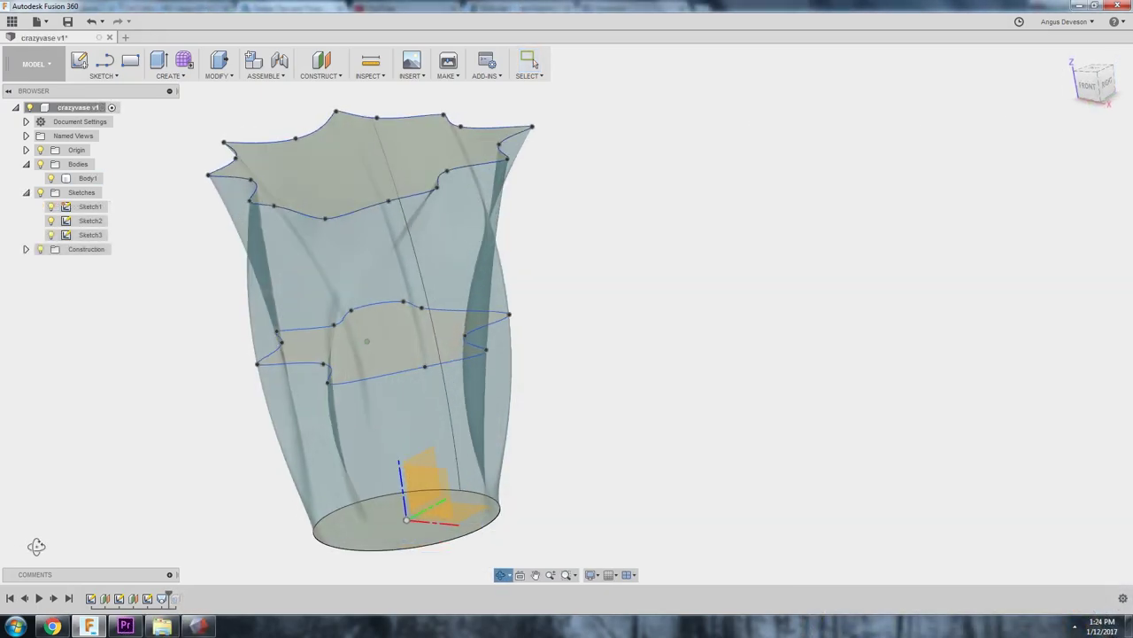
Step: Orbit around the finished vase, Body1, to show its wavy twisted walls
shift+middle_drag(36, 546, 123, 526)
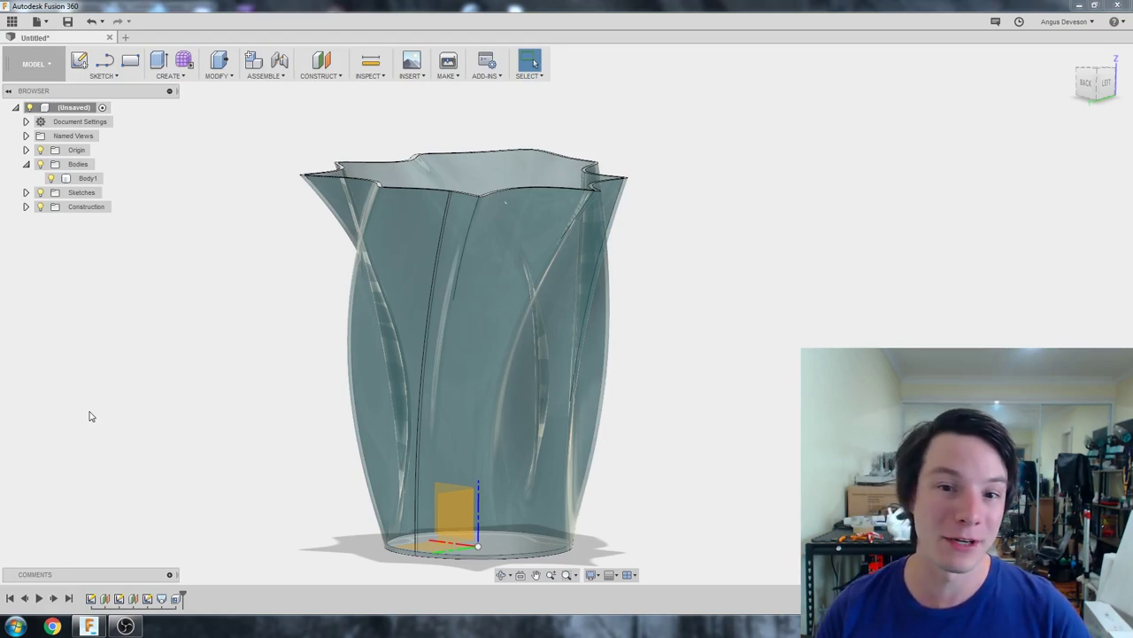
Step: Orbit the finished vase round to another side
mouse_move(253, 406)
shift+middle_down()
mouse_move(388, 391)
mouse_move(265, 380)
mouse_move(352, 405)
mouse_move(337, 430)
mouse_move(260, 369)
mouse_move(363, 426)
shift+middle_up()
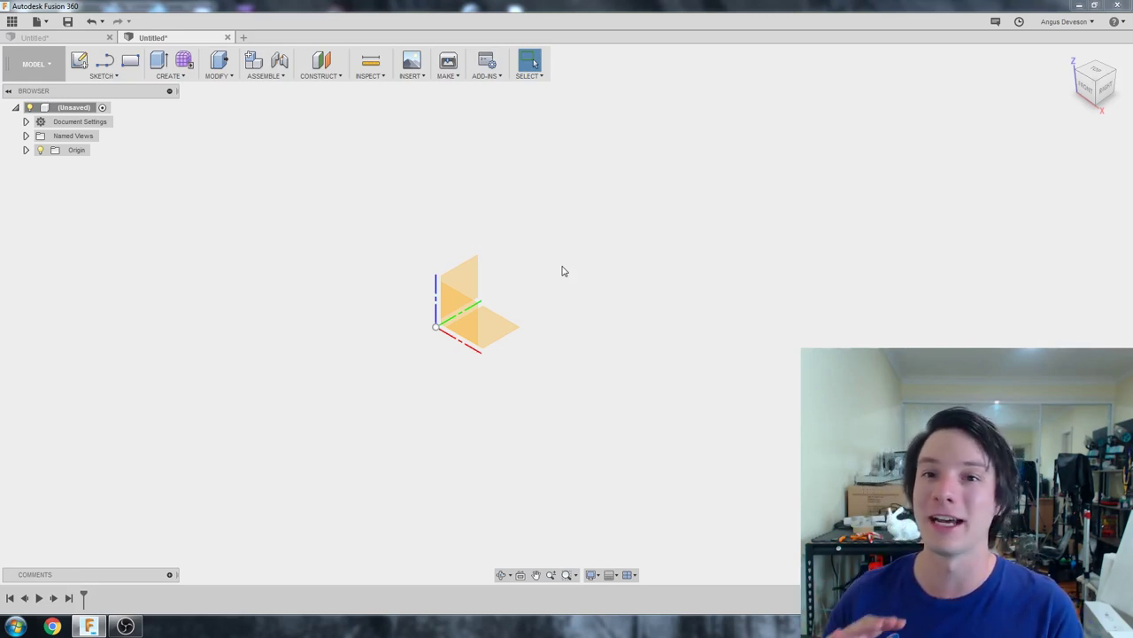
Step: Draw a roughly 50 mm circle centred at the origin on the ground plane and finish the sketch
middle_drag(530, 297, 519, 312)
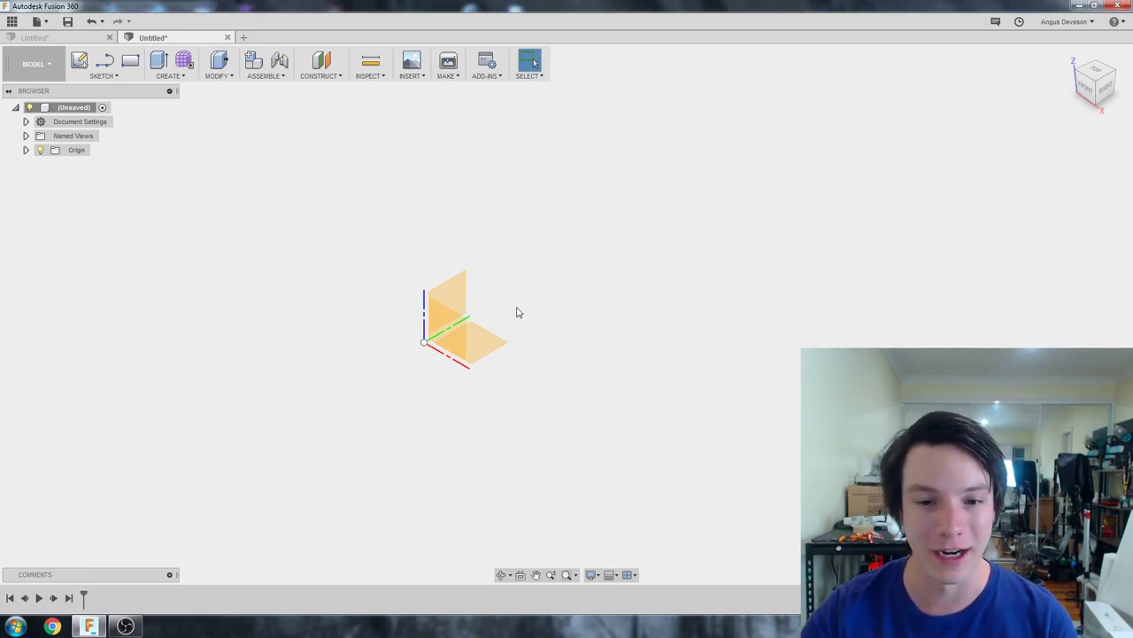
click(79, 60)
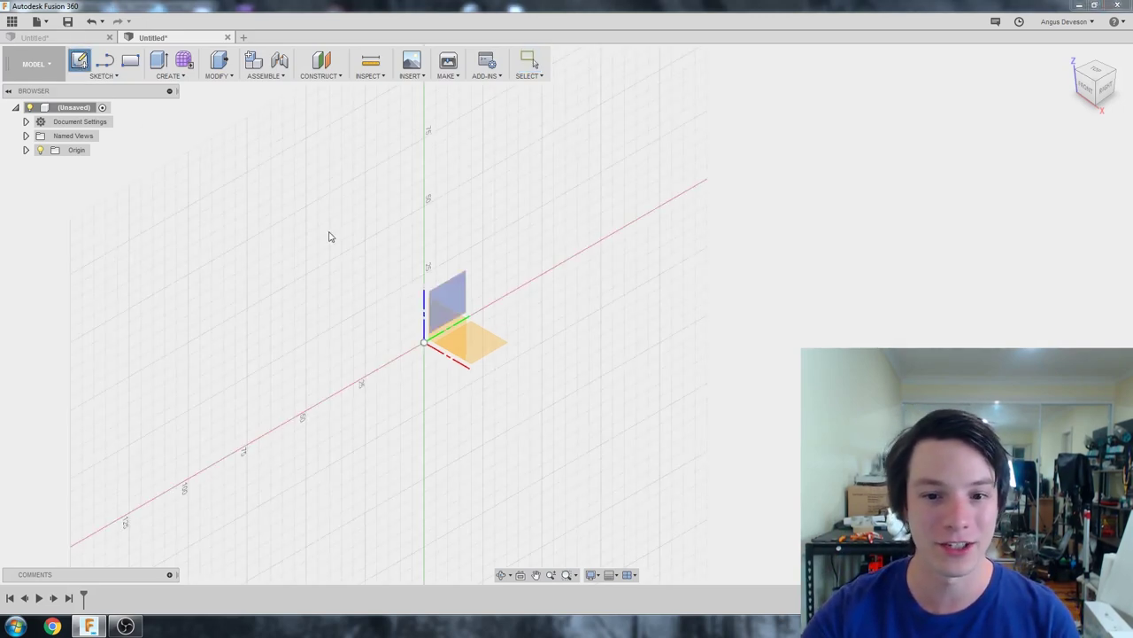
click(460, 341)
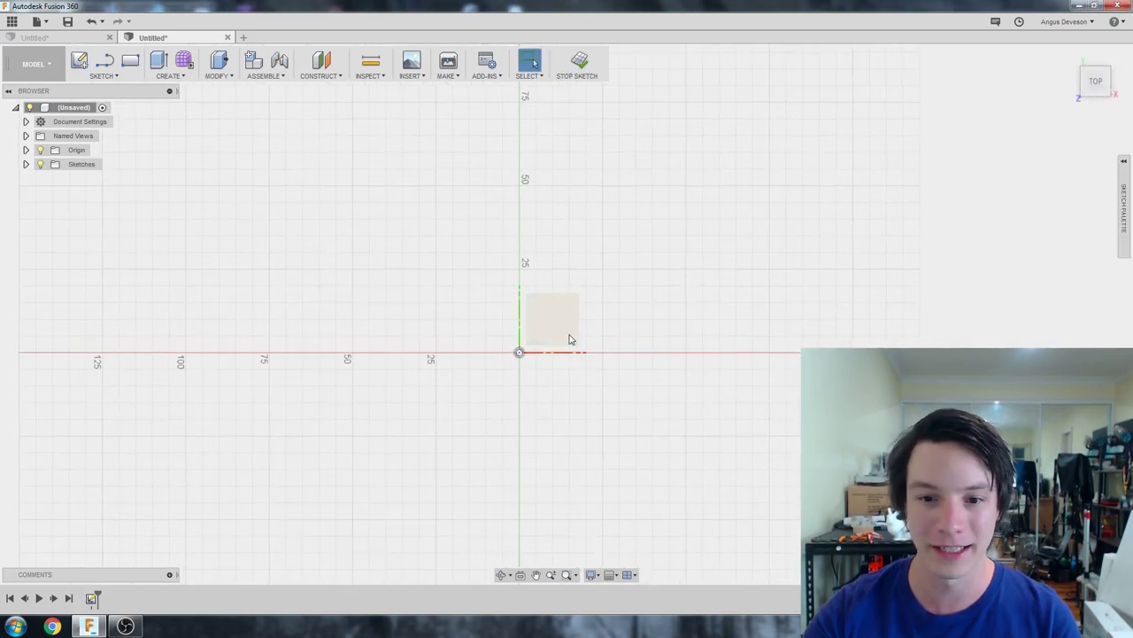
key(c)
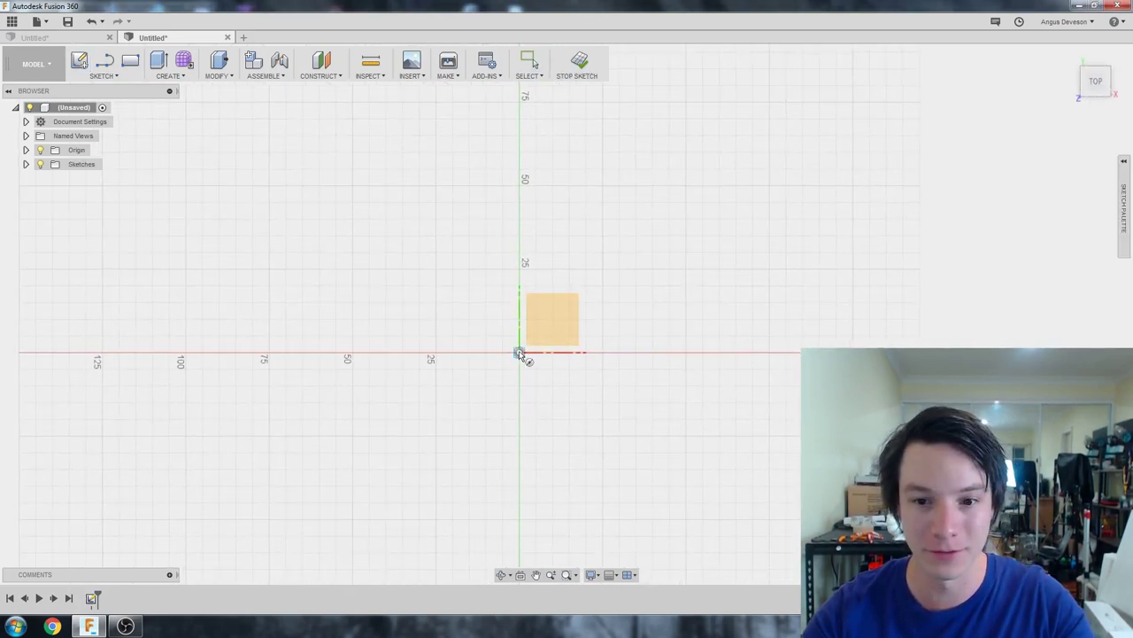
click(519, 351)
click(523, 269)
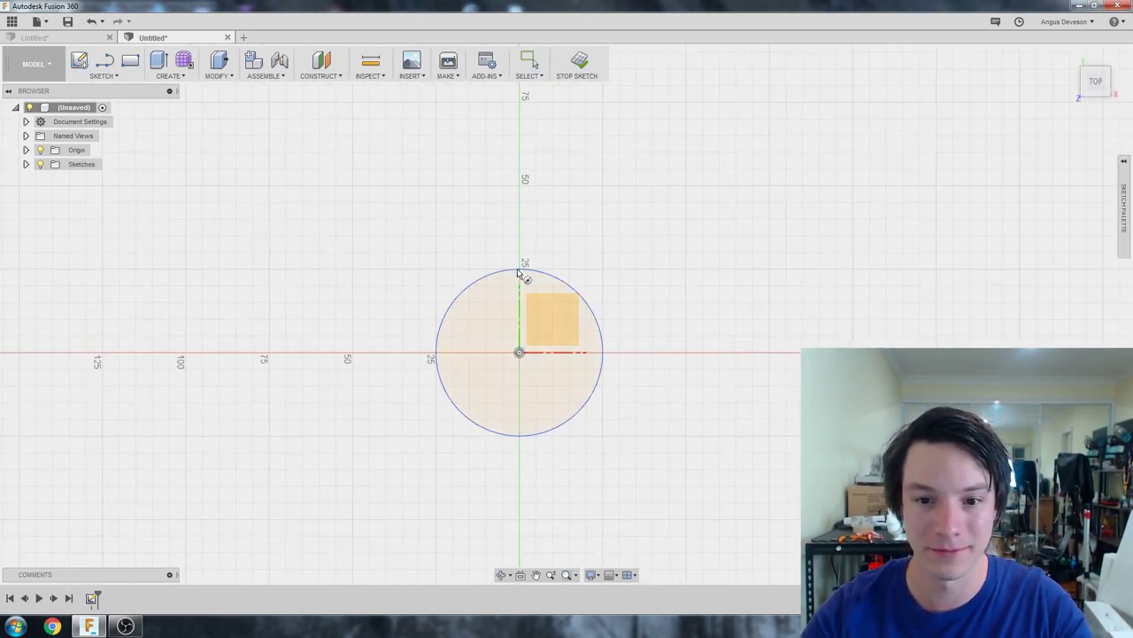
shift+middle_drag(369, 322, 372, 290)
click(579, 62)
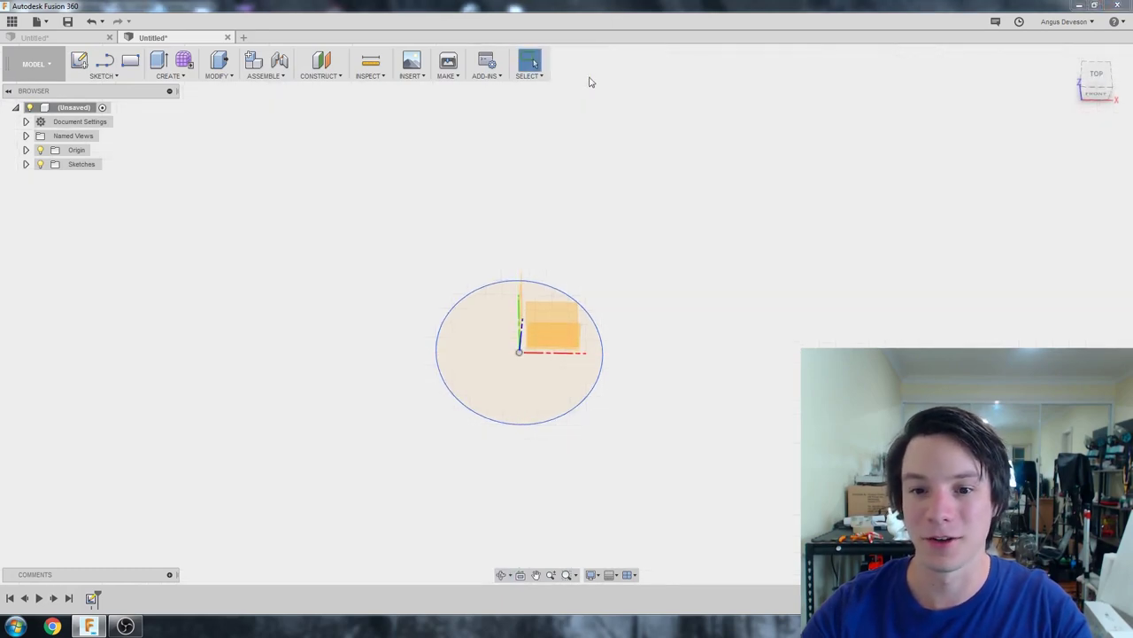
shift+middle_drag(664, 304, 632, 288)
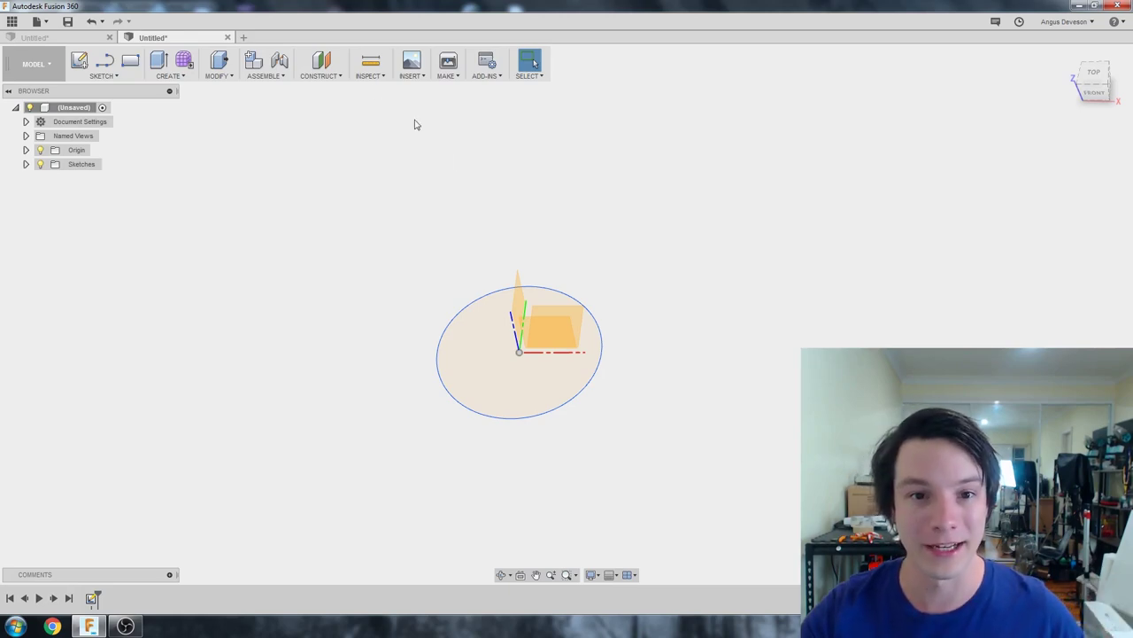
Step: Add a 50 mm offset construction plane above the base sketch and begin a sketch on it
click(318, 74)
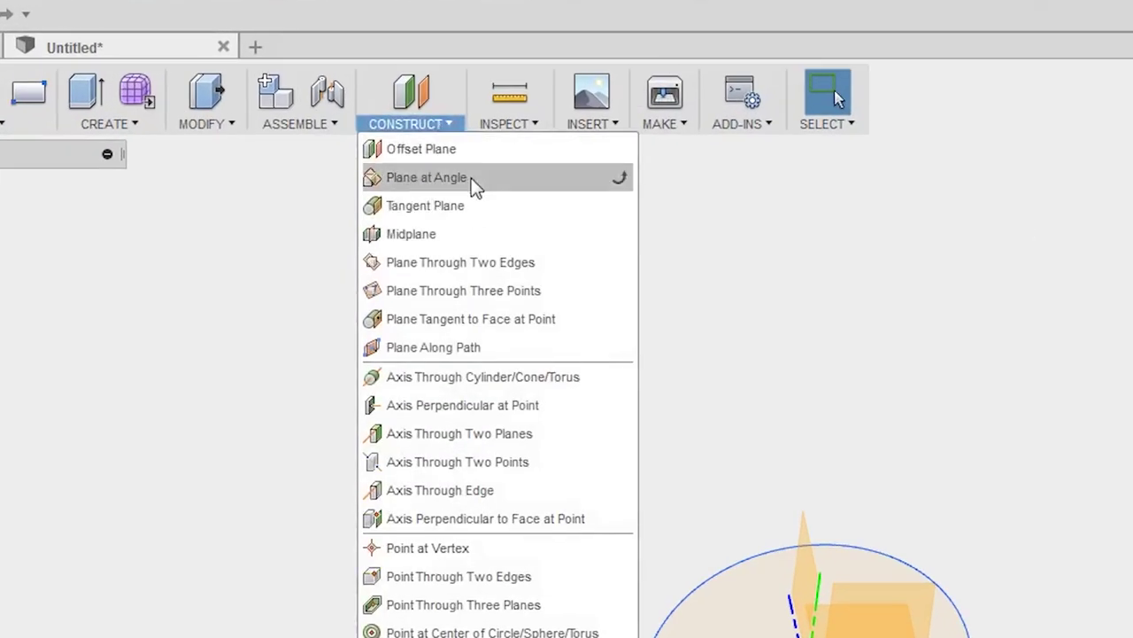
click(479, 156)
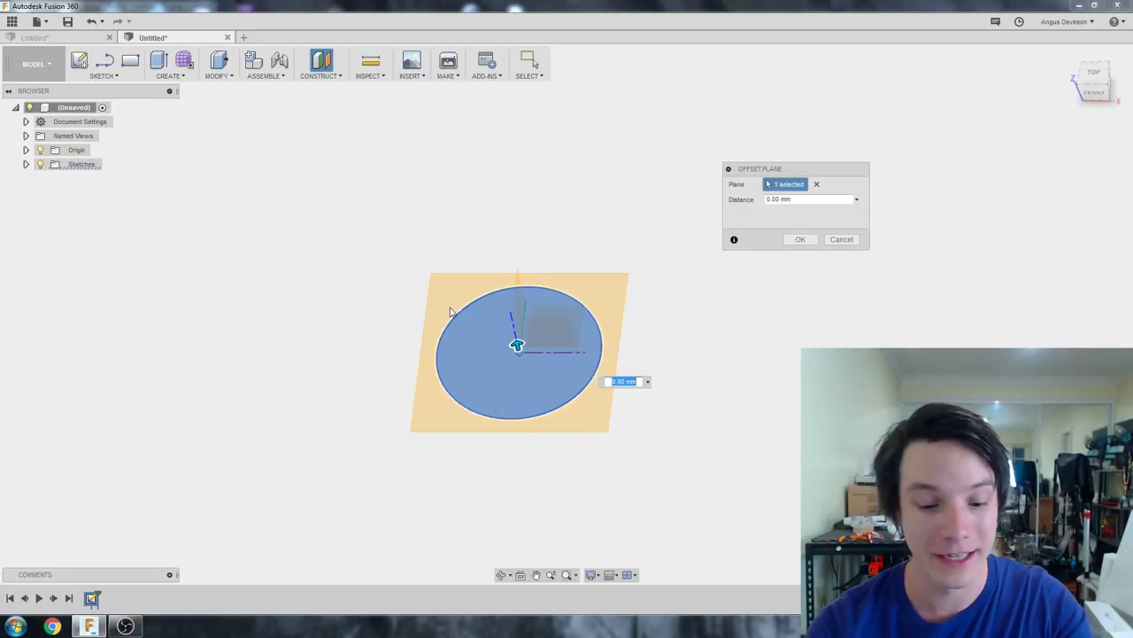
text(50)
key(Return)
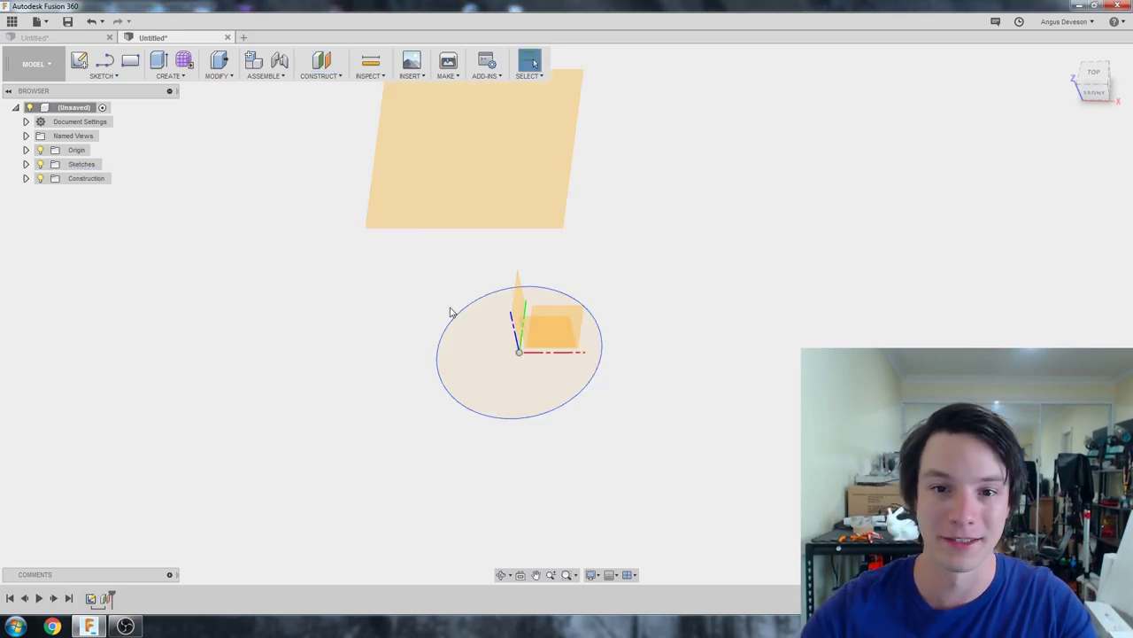
scroll(417, 283, down, 2)
mouse_move(418, 283)
middle_down()
mouse_move(405, 326)
mouse_move(433, 329)
middle_up()
scroll(433, 329, up, 1)
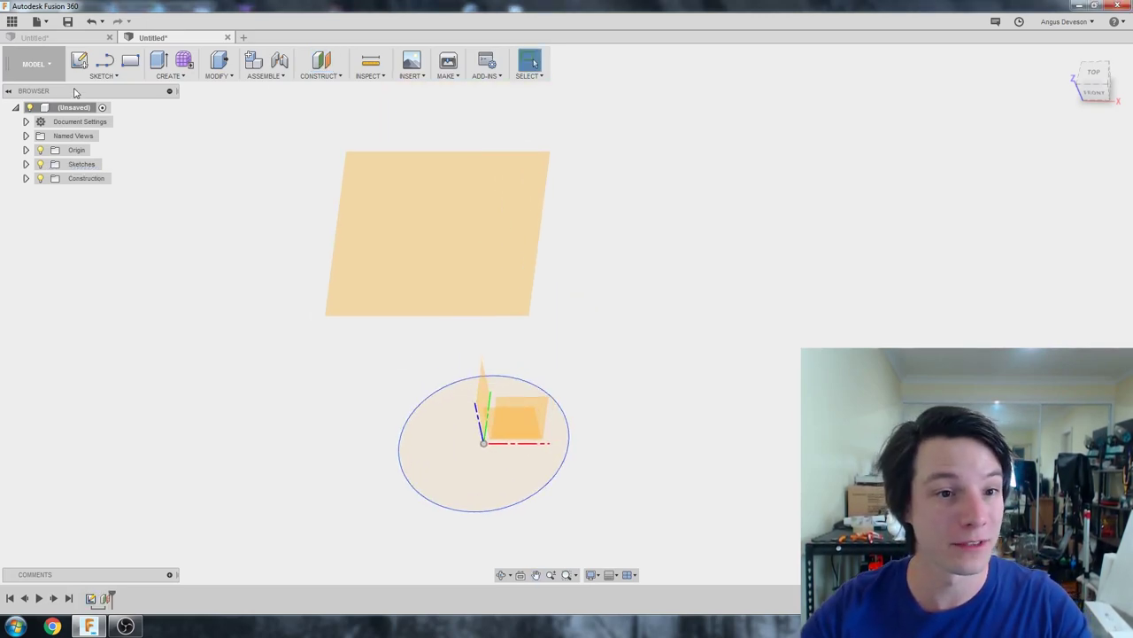
click(78, 61)
click(448, 217)
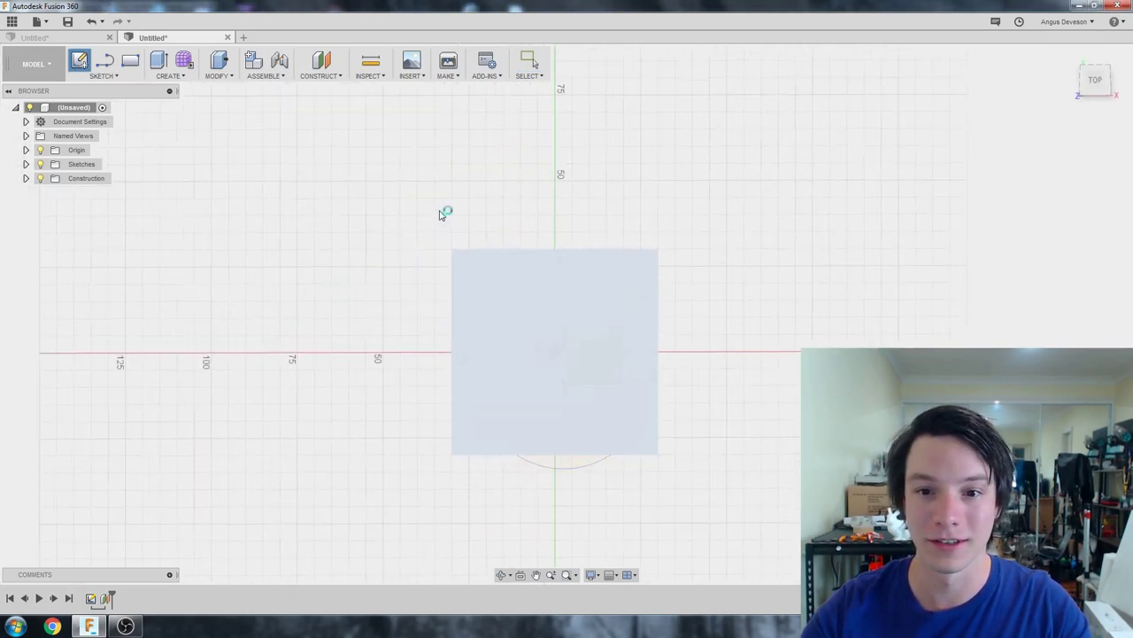
Step: Sketch an origin-centred ellipse, long axis to the right and wider than the circle, then finish it
scroll(916, 324, up, 1)
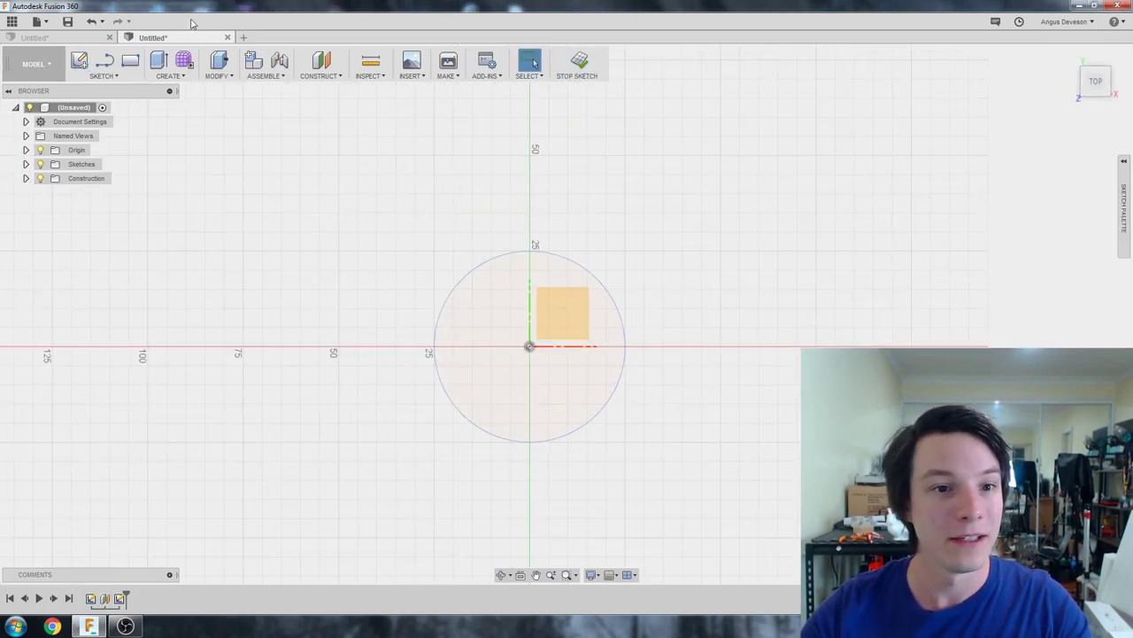
click(117, 76)
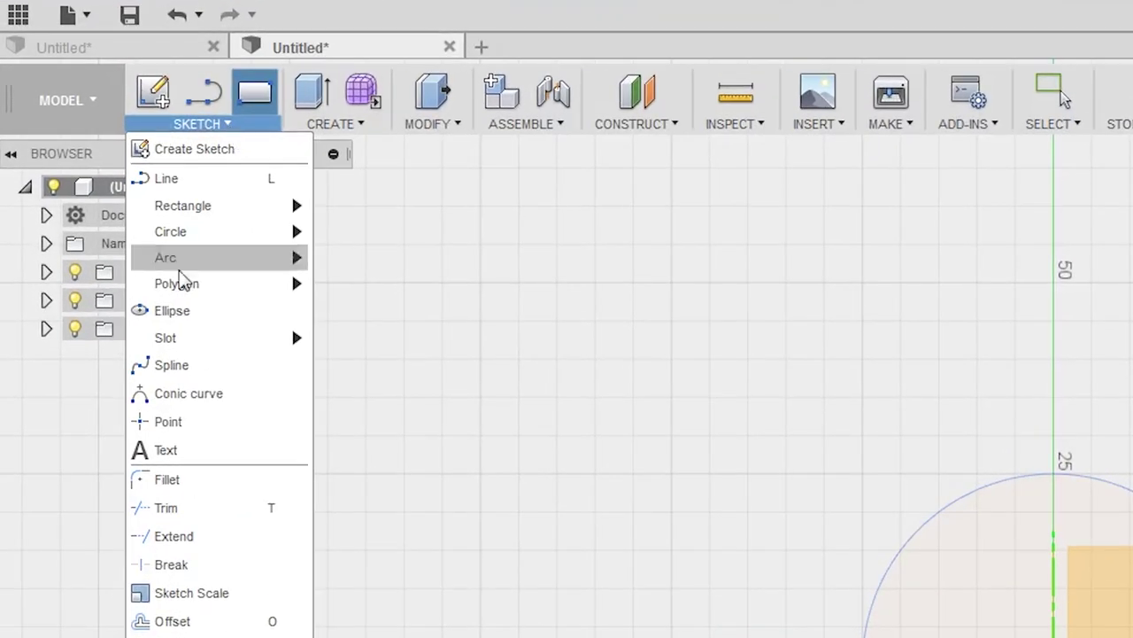
click(203, 314)
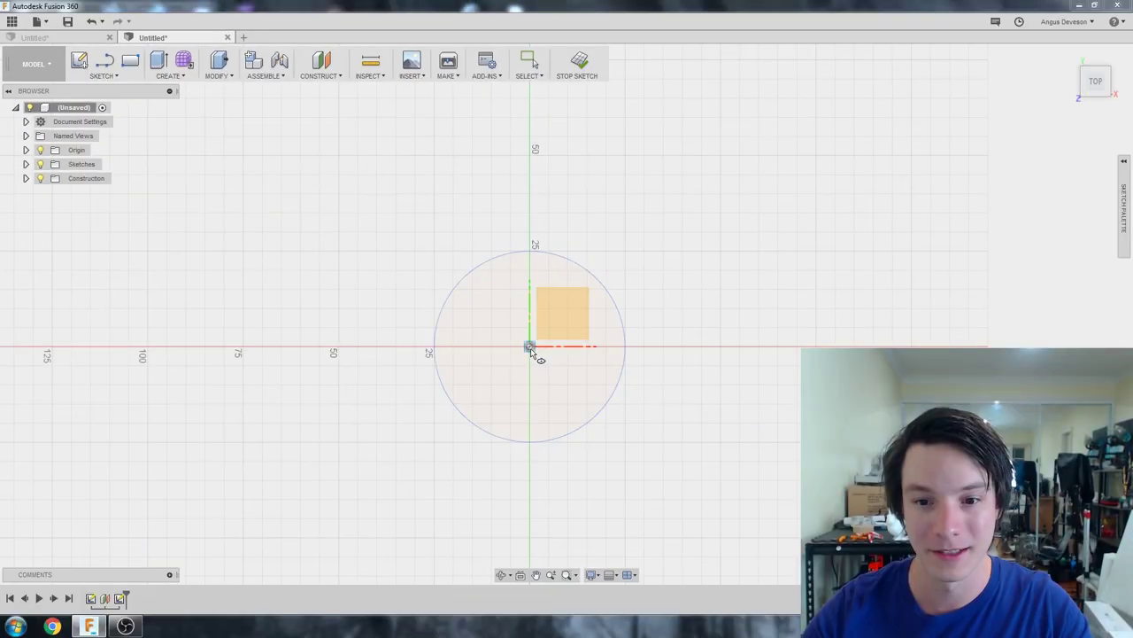
click(530, 346)
click(701, 346)
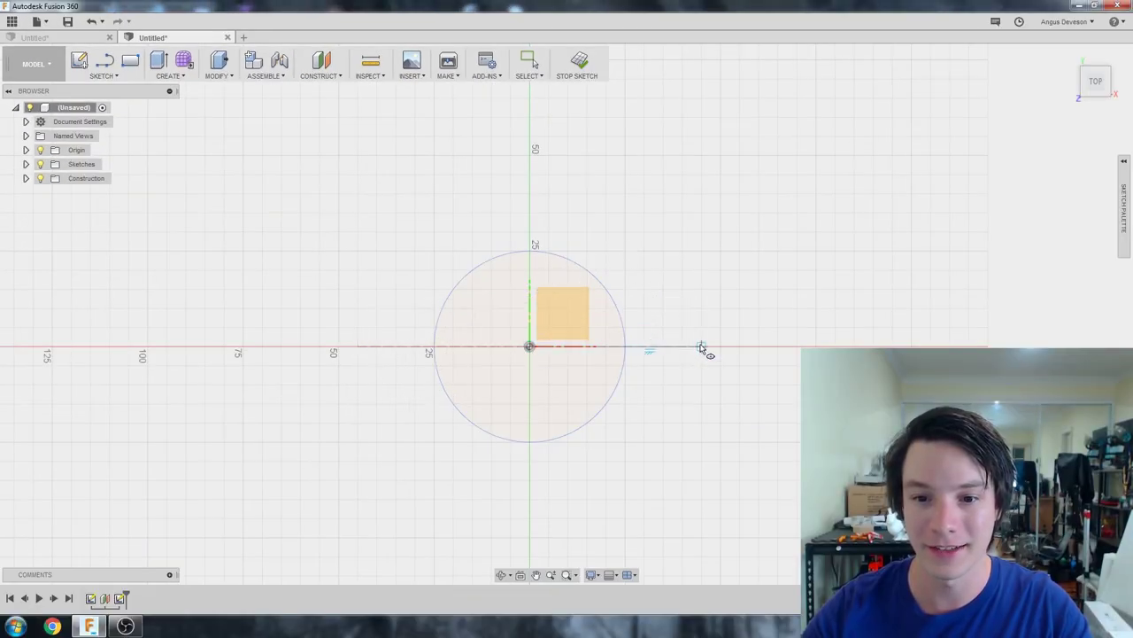
click(639, 298)
mouse_move(393, 324)
shift+middle_down()
mouse_move(361, 240)
mouse_move(352, 266)
mouse_move(362, 286)
shift+middle_up()
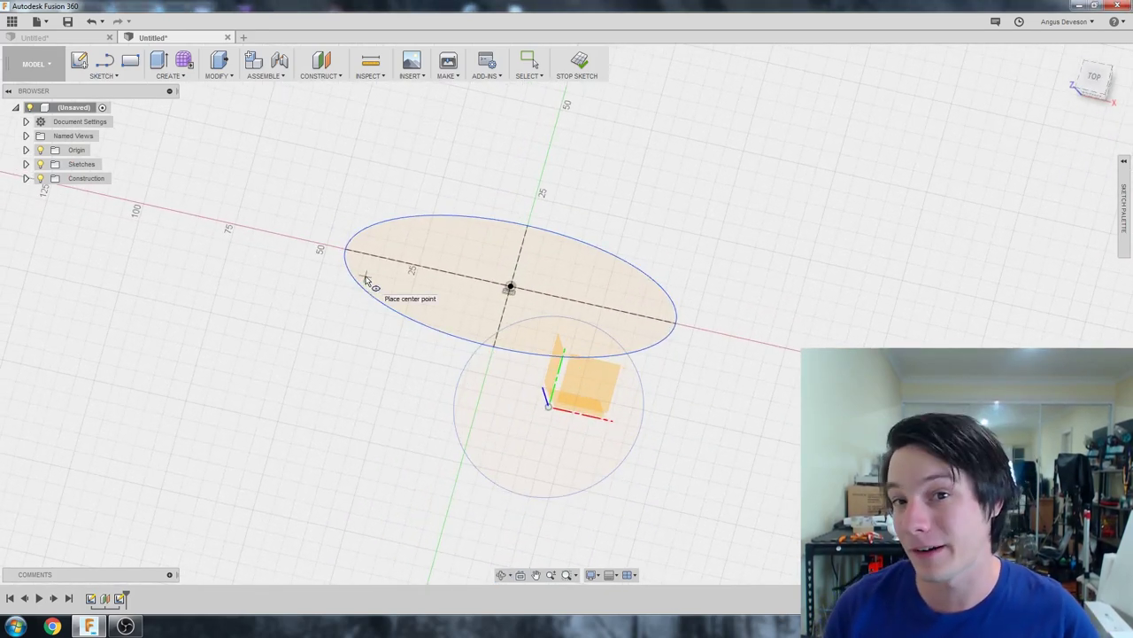
click(588, 62)
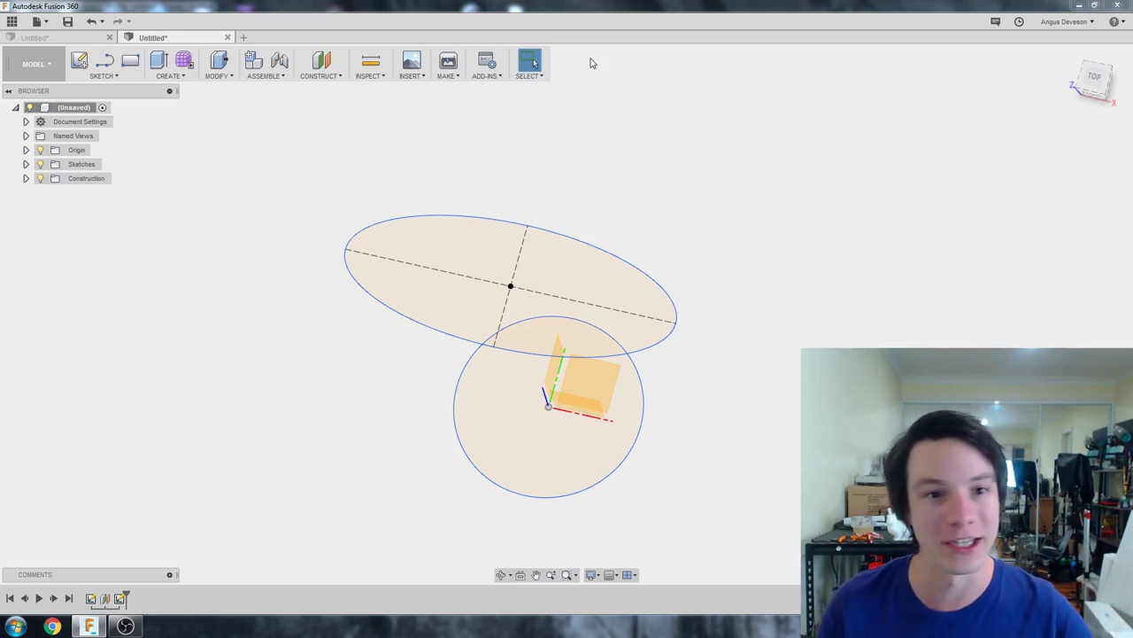
Step: Start a loft, moving its dialog clear and tilting the view to show both profiles
click(169, 75)
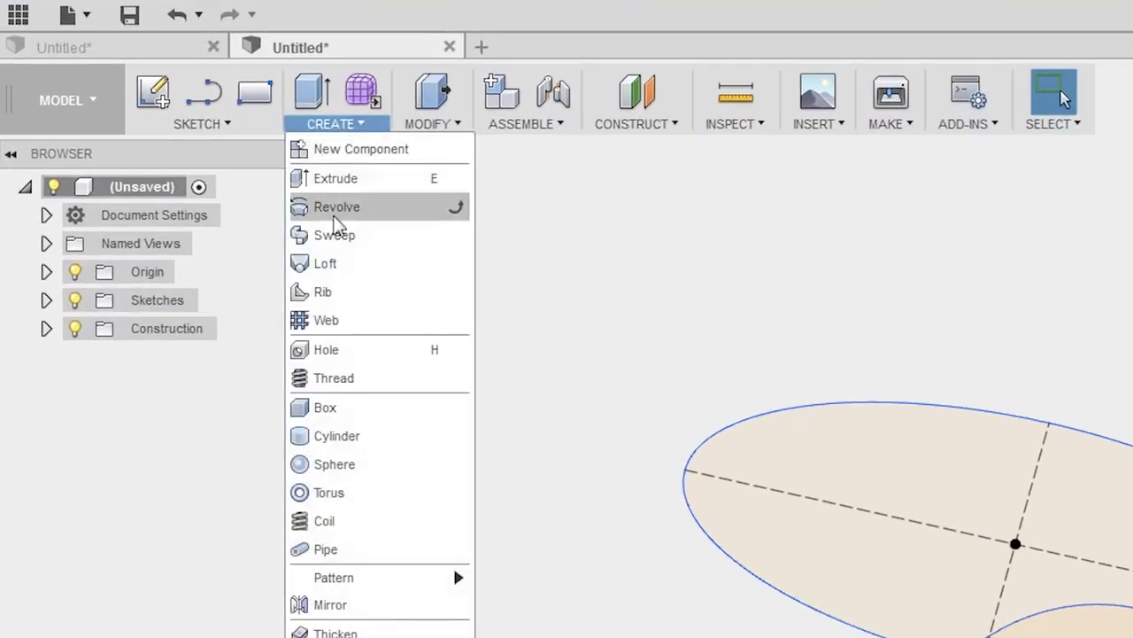
key(Escape)
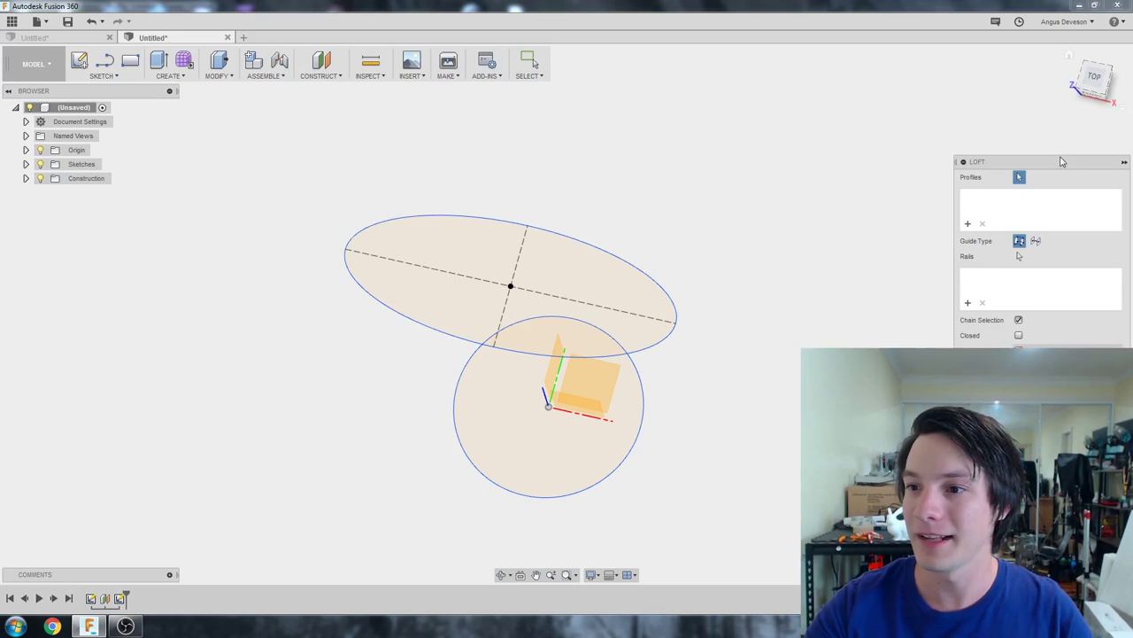
drag(1028, 157, 710, 87)
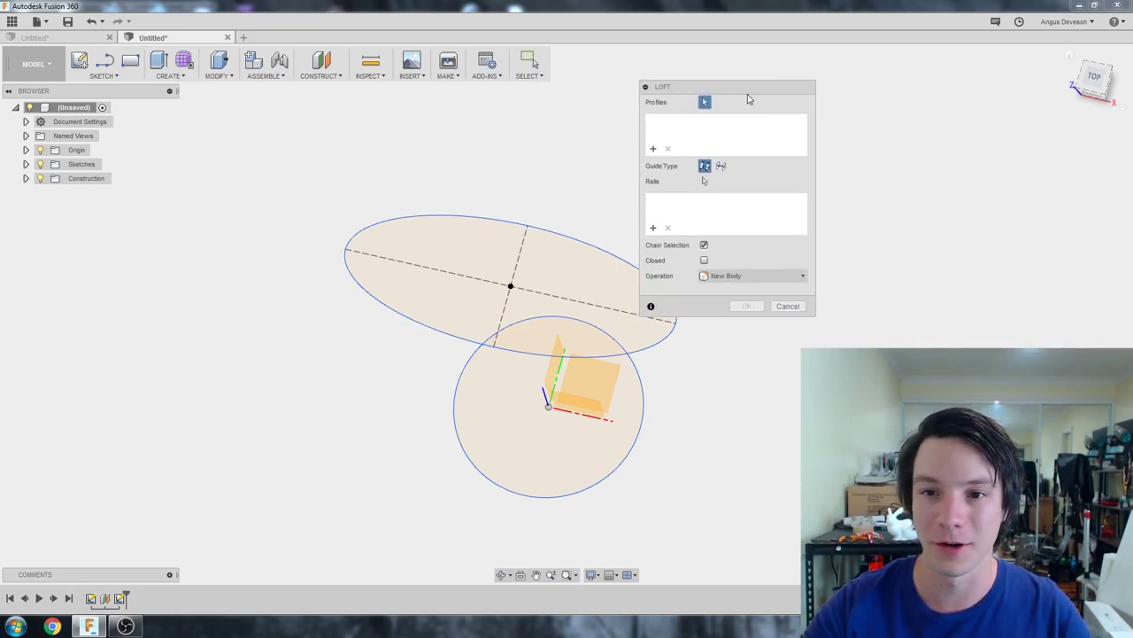
mouse_move(748, 99)
shift+middle_down()
mouse_move(528, 347)
mouse_move(679, 502)
shift+middle_up()
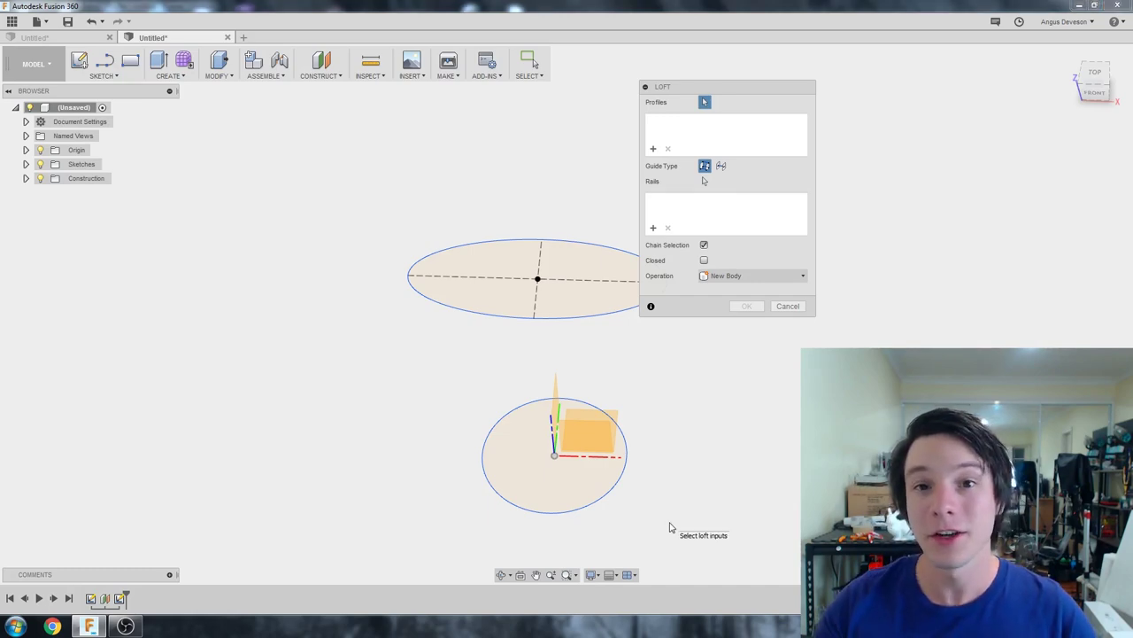
Step: Select the lower circle and upper ellipse as loft profiles to preview a tapered body
click(517, 459)
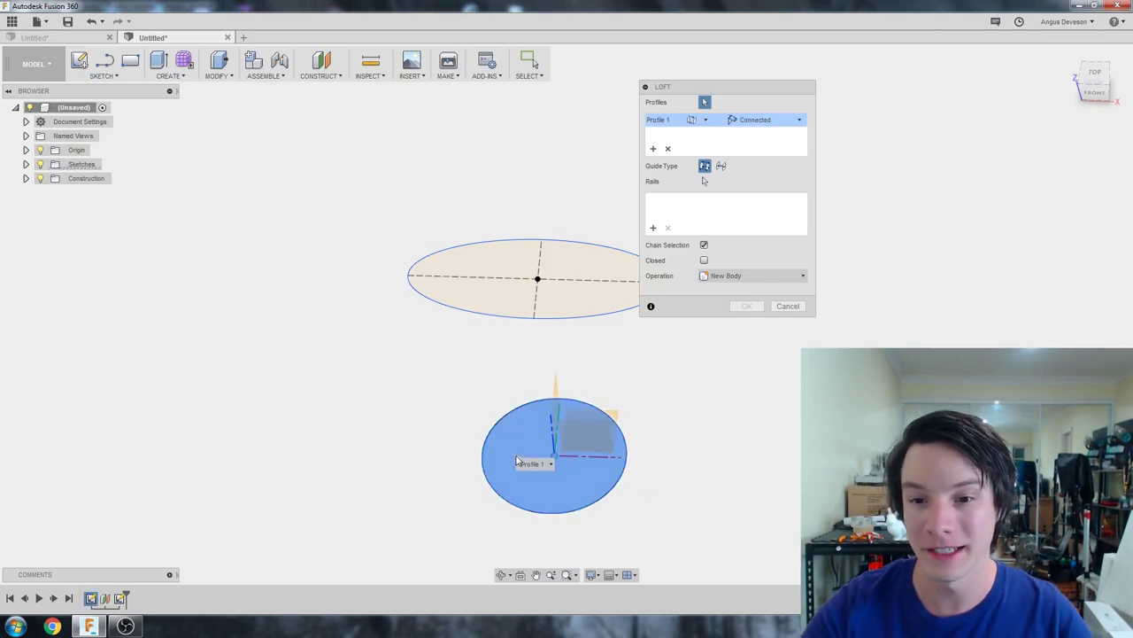
click(493, 302)
shift+middle_drag(576, 470, 503, 383)
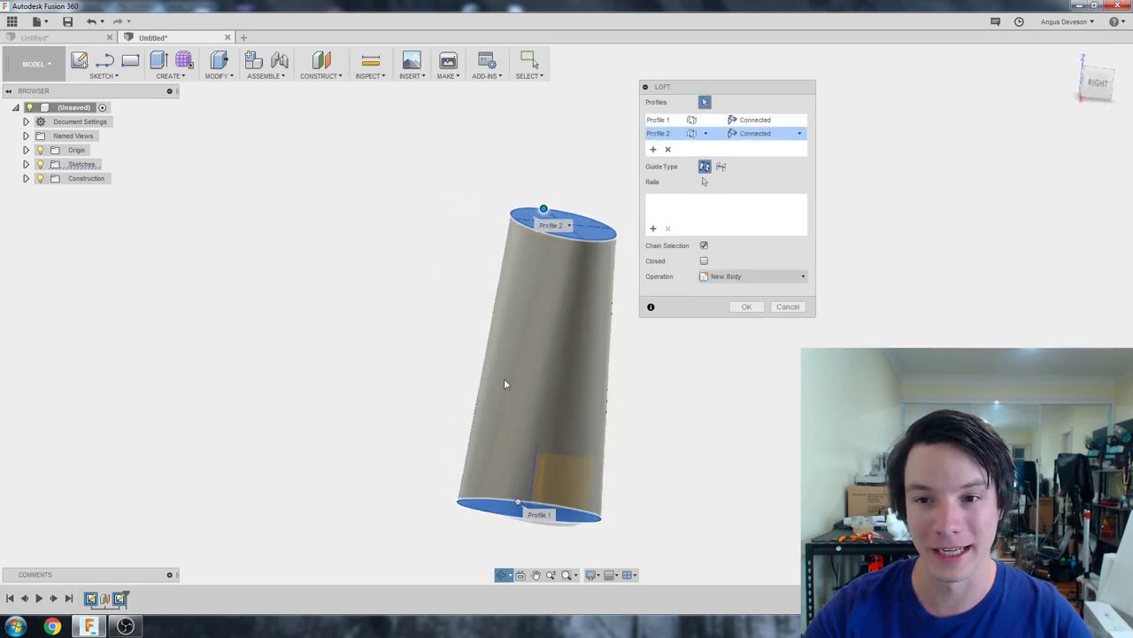
middle_drag(518, 263, 403, 381)
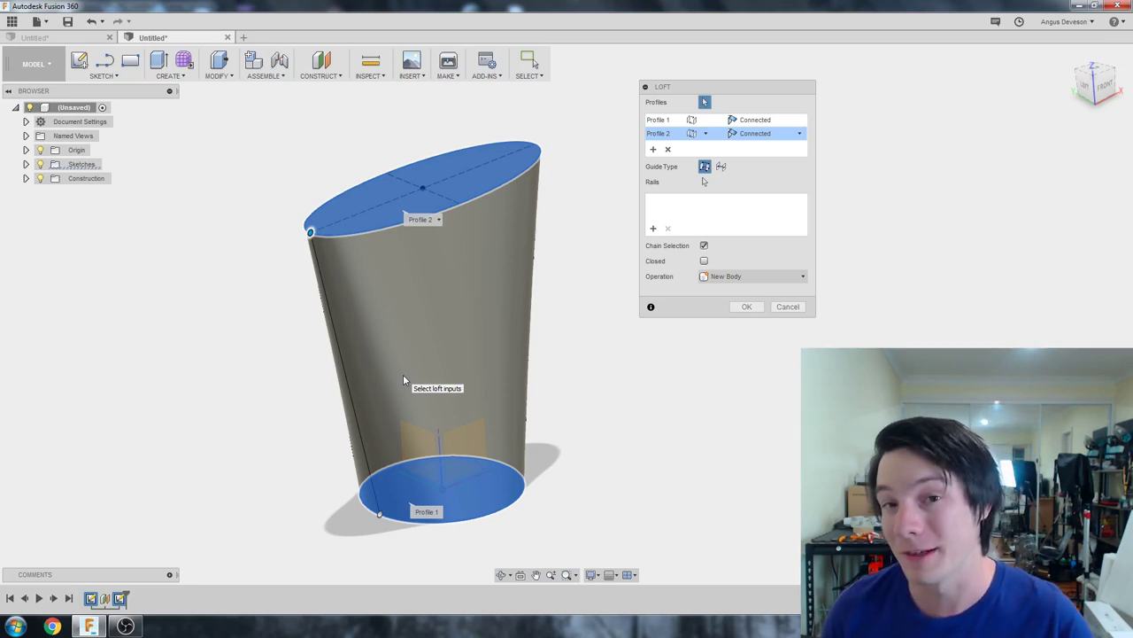
Step: Slide the top ellipse's alignment point along its edge to twist the loft walls
scroll(320, 251, up, 2)
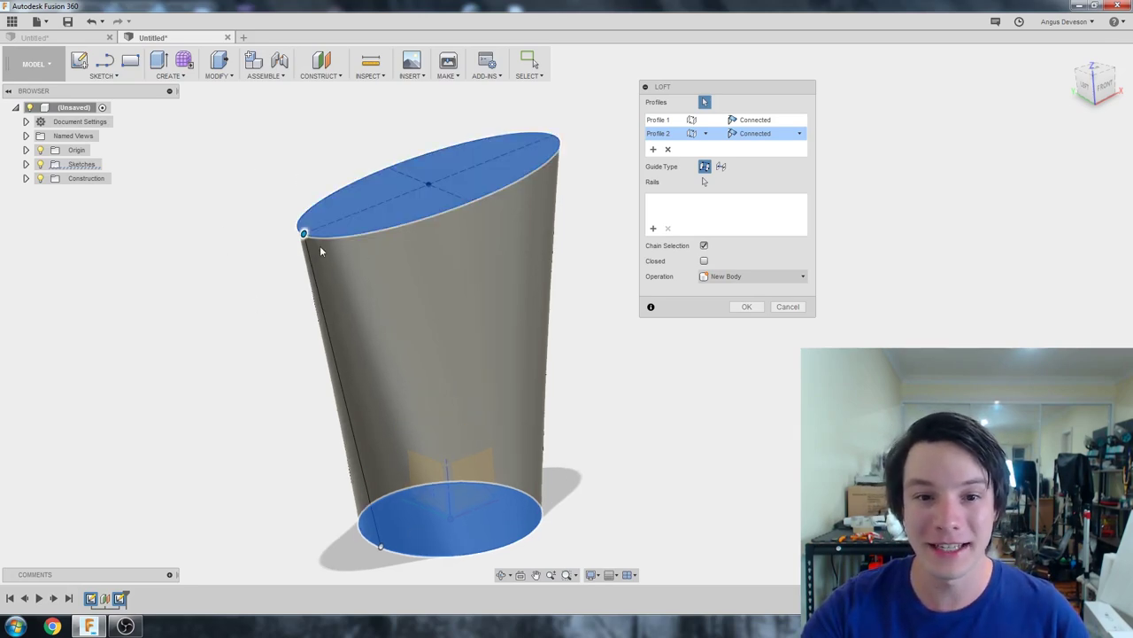
shift+middle_drag(321, 251, 384, 491)
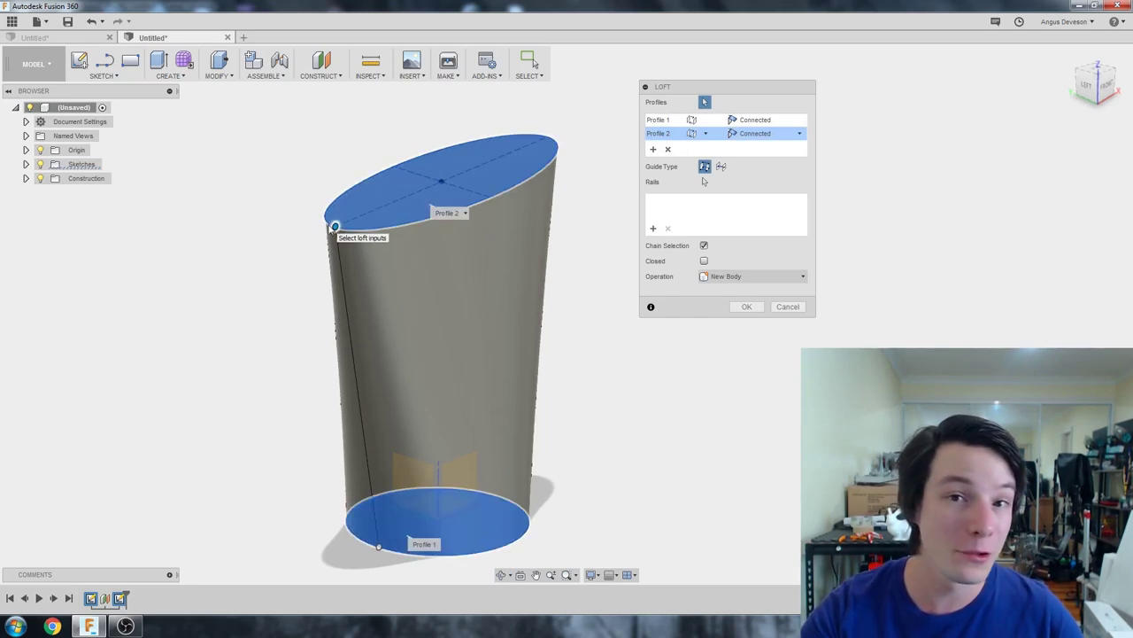
drag(337, 225, 478, 219)
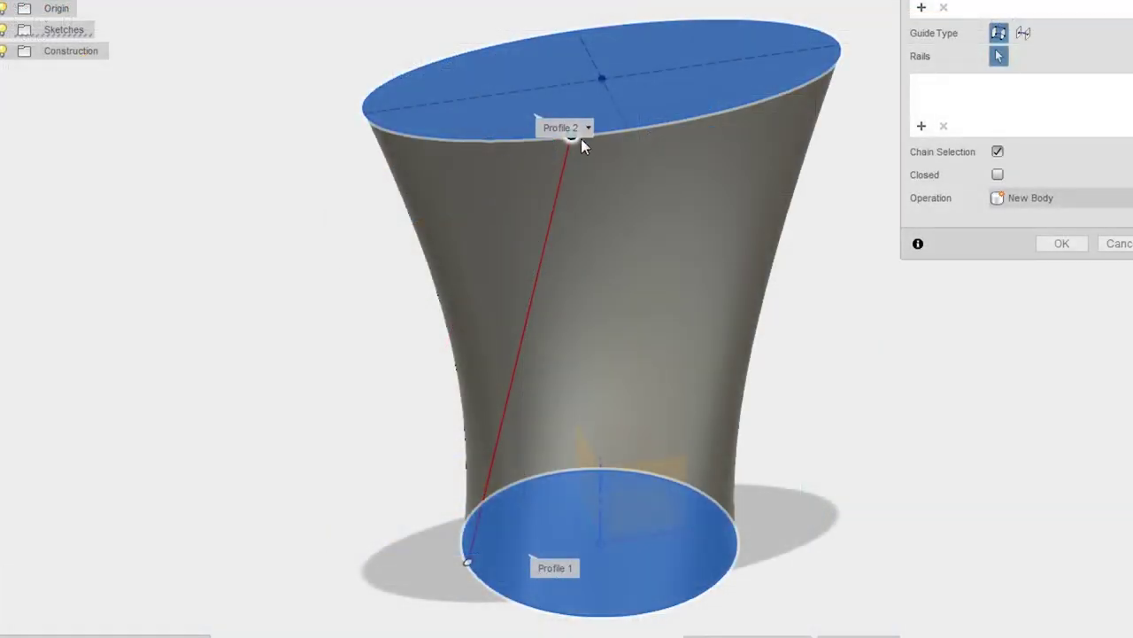
Step: Twist the loft into an hourglass, then return the alignment point for a smooth untwisted taper
drag(569, 137, 865, 69)
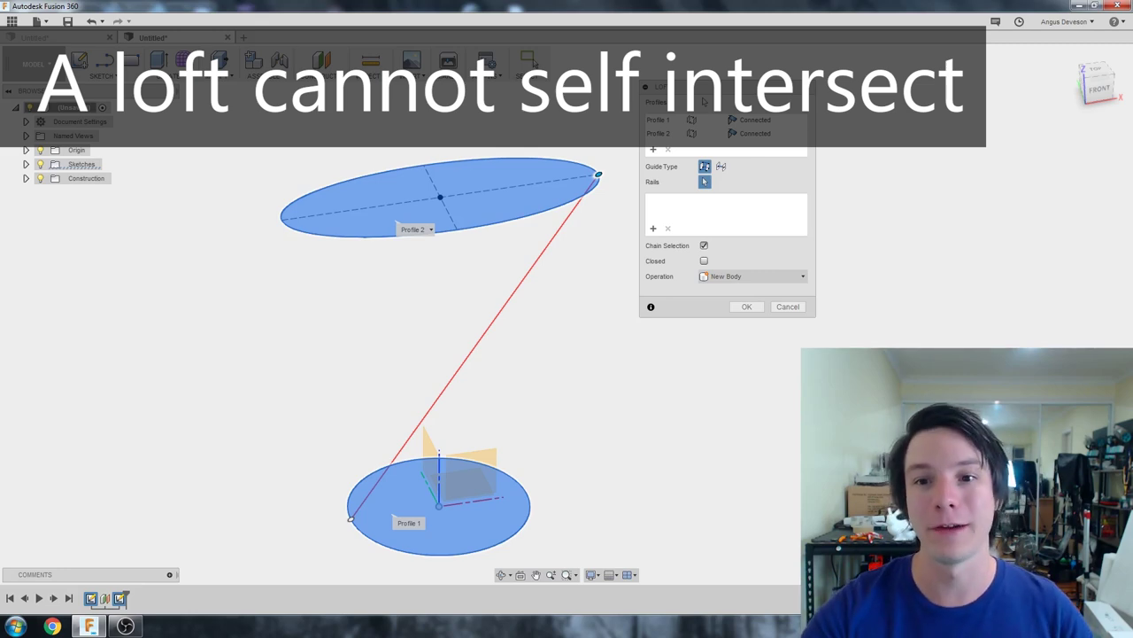
drag(599, 174, 274, 233)
shift+middle_drag(274, 233, 555, 379)
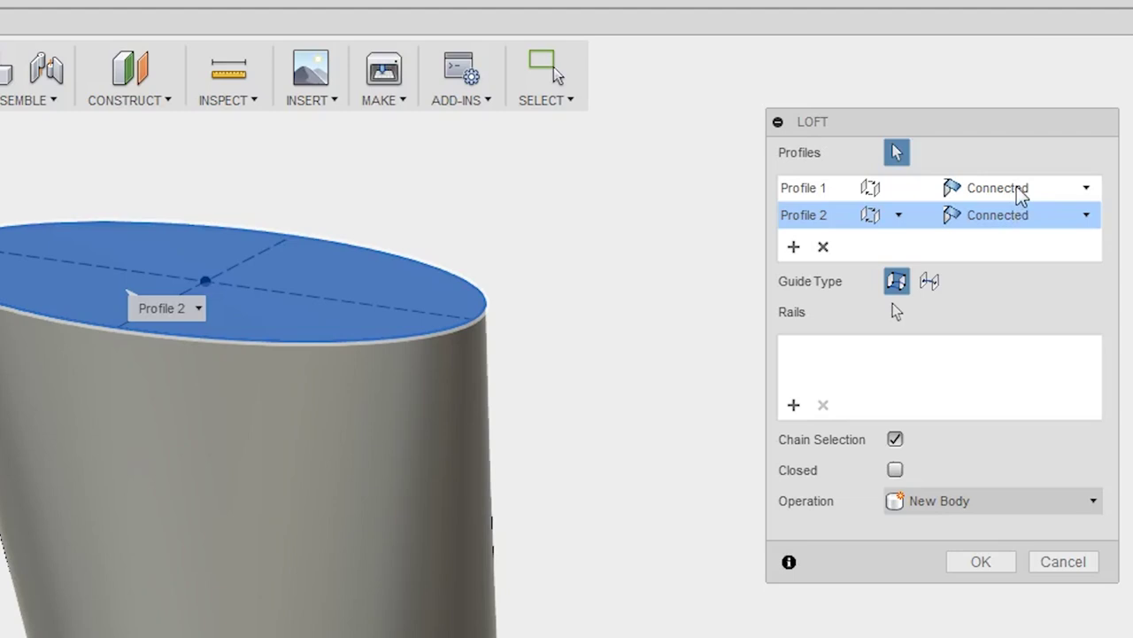
click(1021, 192)
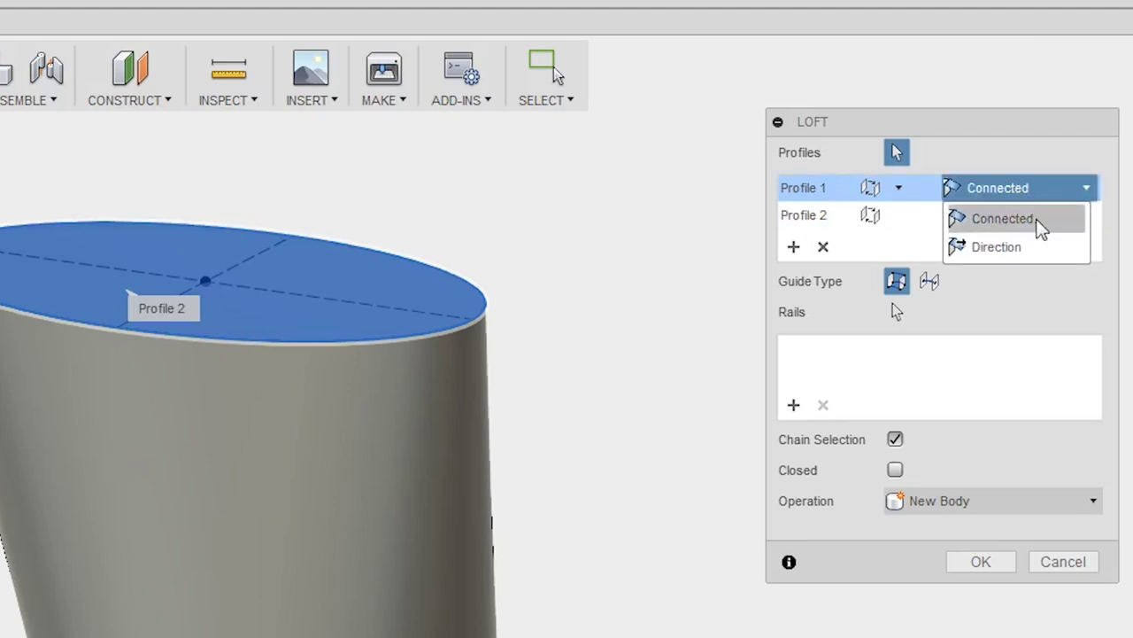
click(1034, 247)
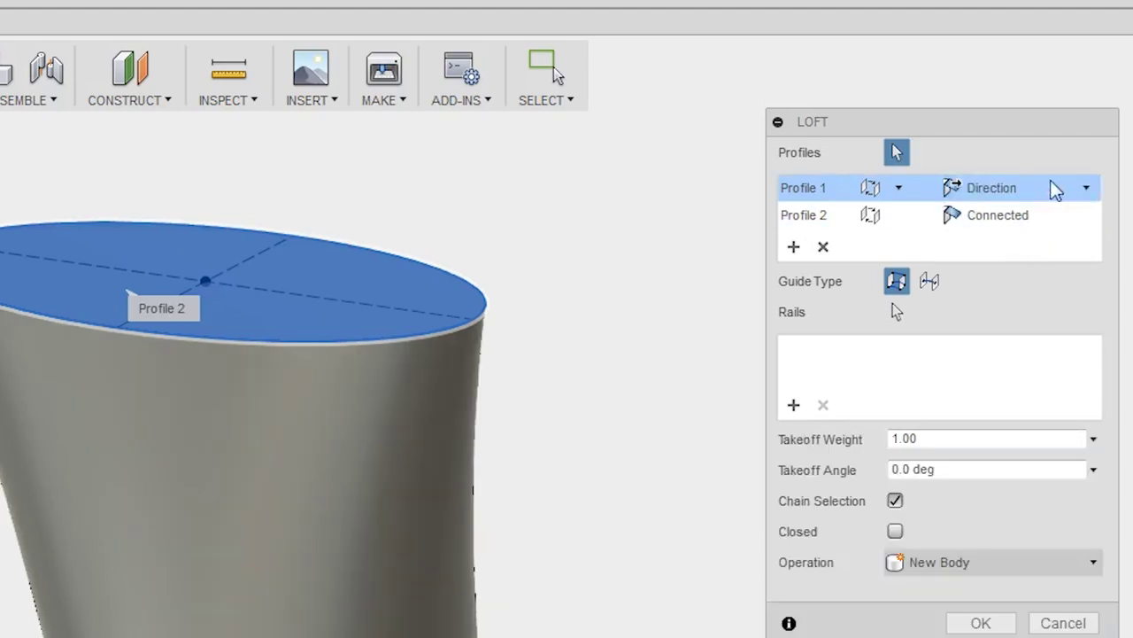
click(1045, 215)
click(774, 163)
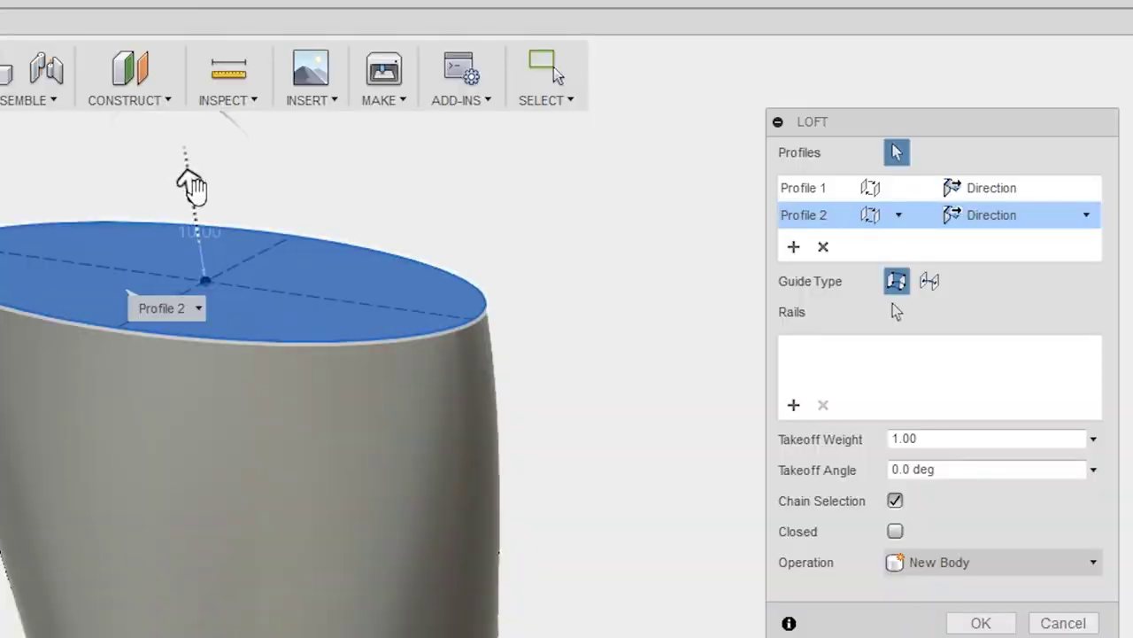
drag(349, 116, 347, 81)
mouse_move(181, 113)
mouse_down()
mouse_move(181, 141)
mouse_move(177, 127)
mouse_up()
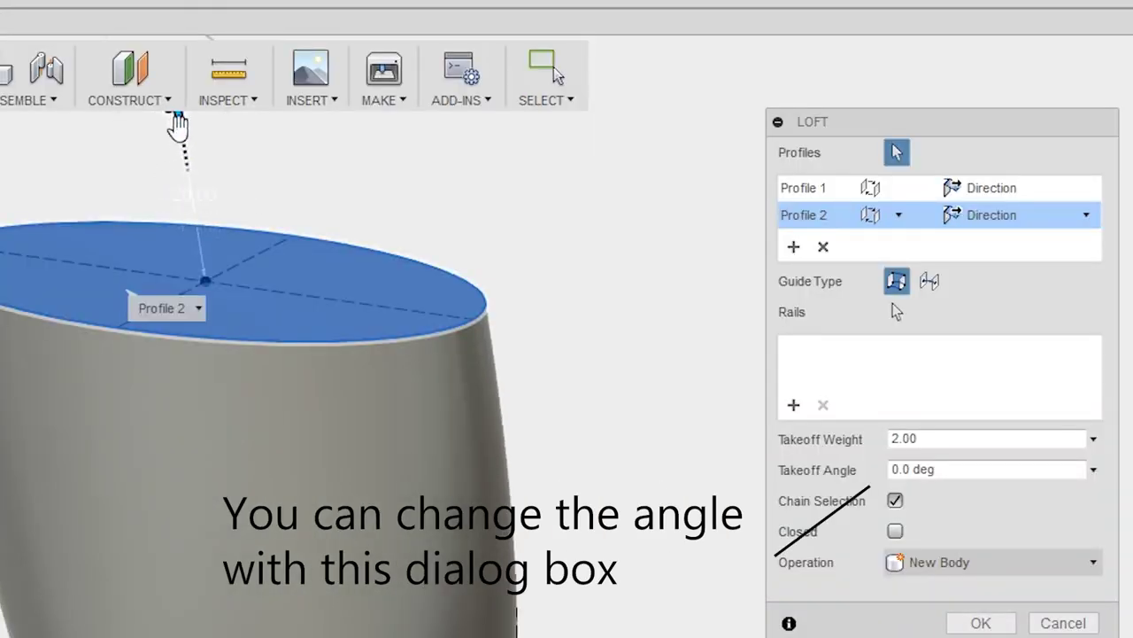
shift+middle_drag(142, 293, 556, 580)
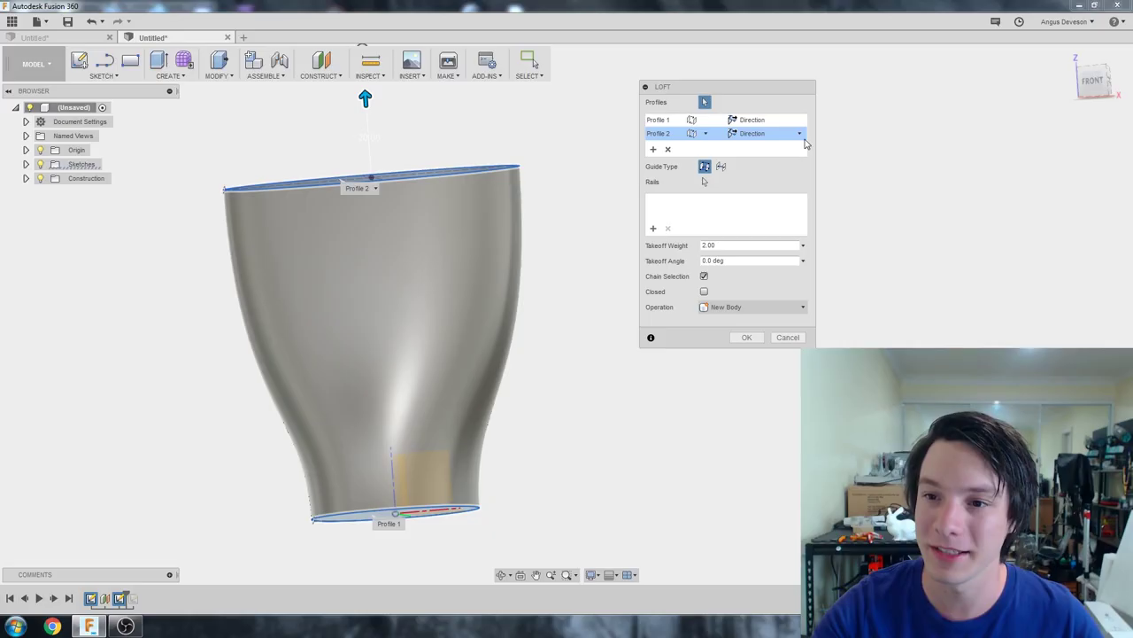
click(1087, 214)
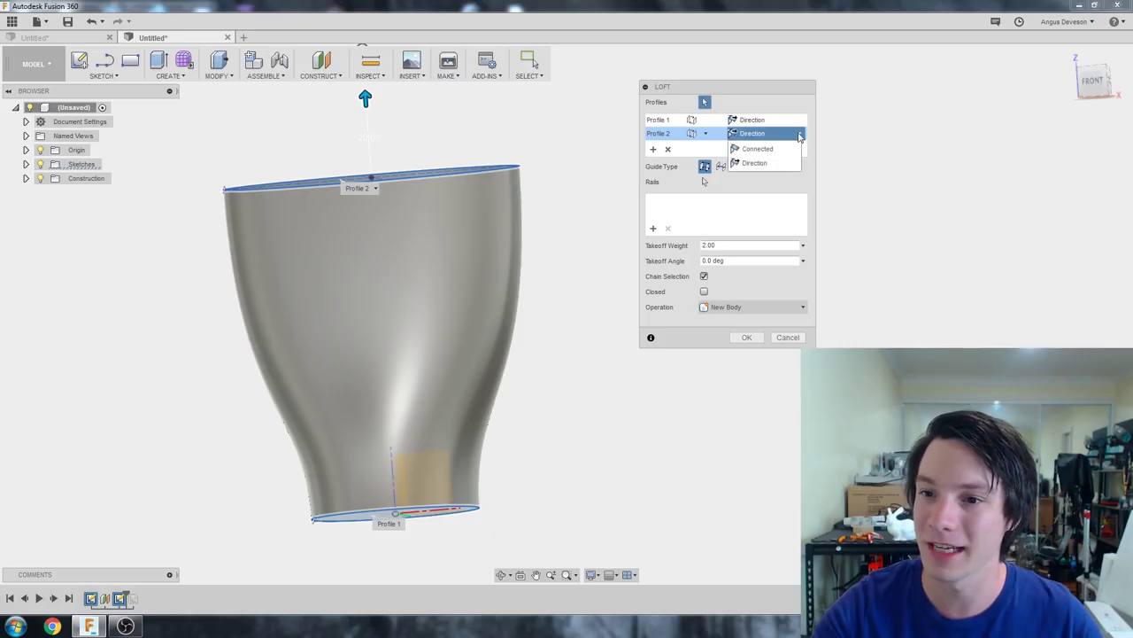
click(766, 148)
click(797, 120)
click(757, 135)
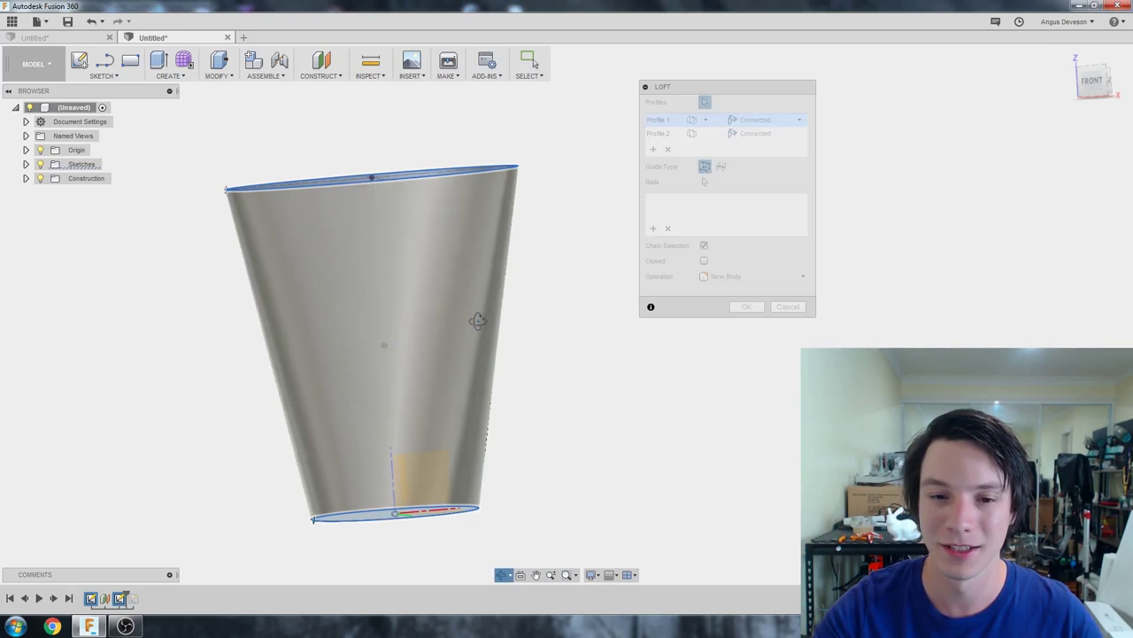
shift+middle_drag(477, 321, 397, 321)
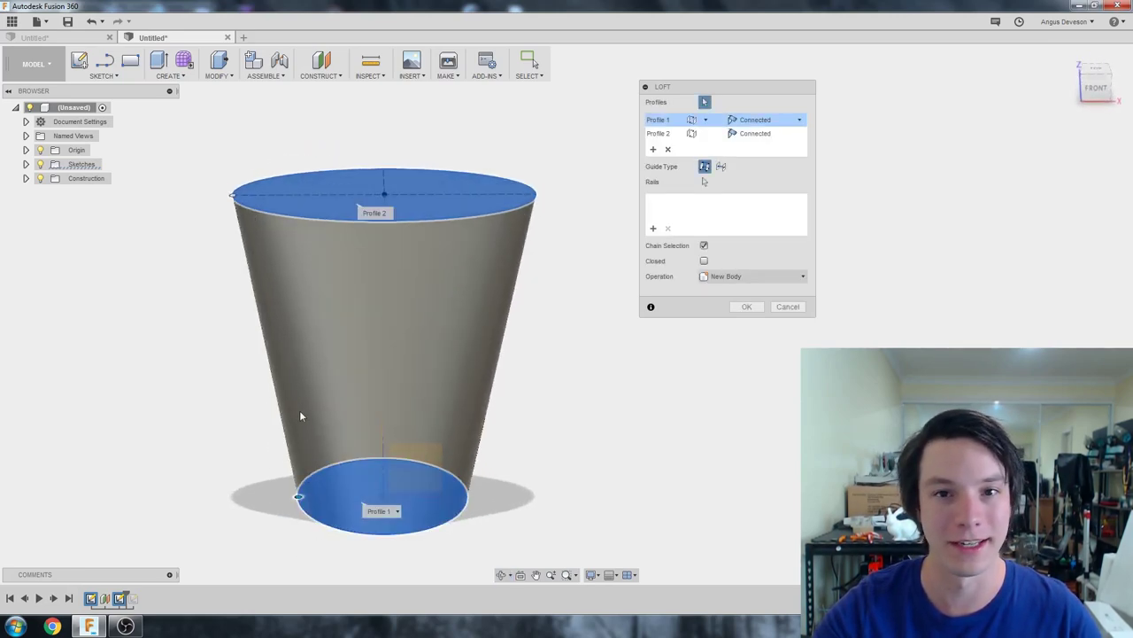
shift+middle_drag(300, 414, 442, 411)
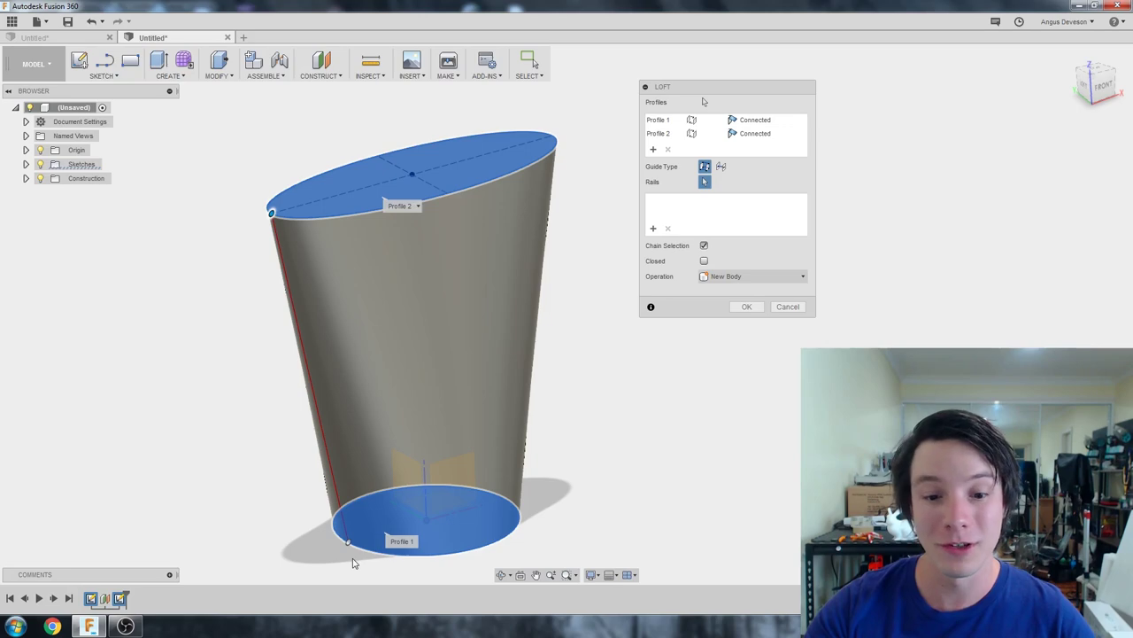
shift+middle_drag(324, 323, 409, 377)
shift+middle_drag(274, 278, 391, 217)
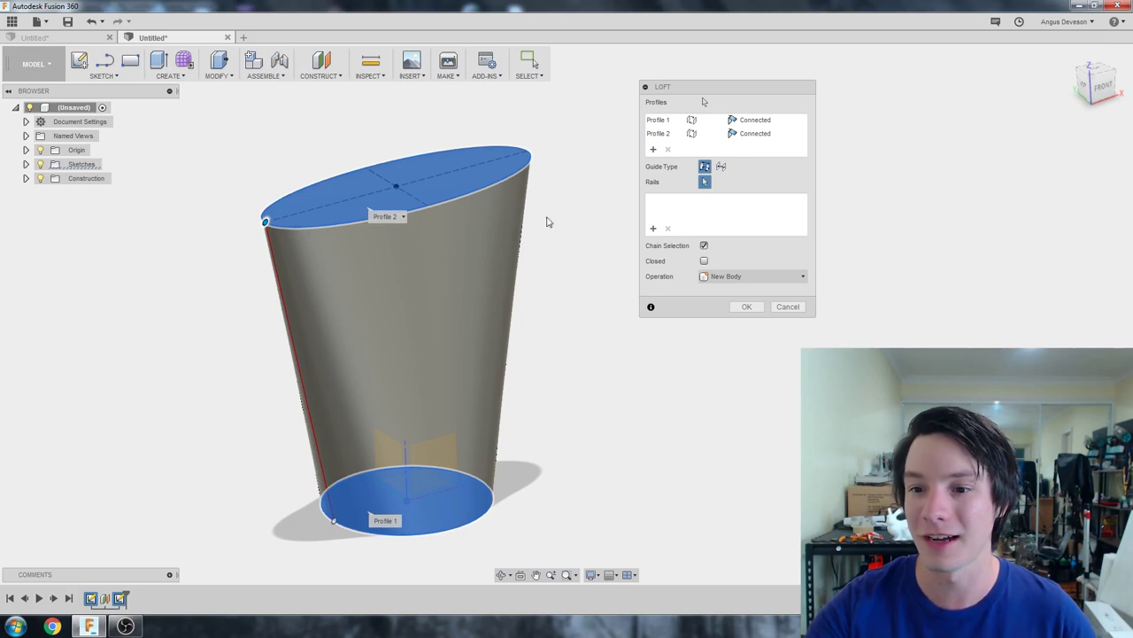
Step: Cancel the loft and start a new sketch on the front vertical plane, viewed straight on
click(787, 307)
shift+middle_drag(569, 381, 479, 336)
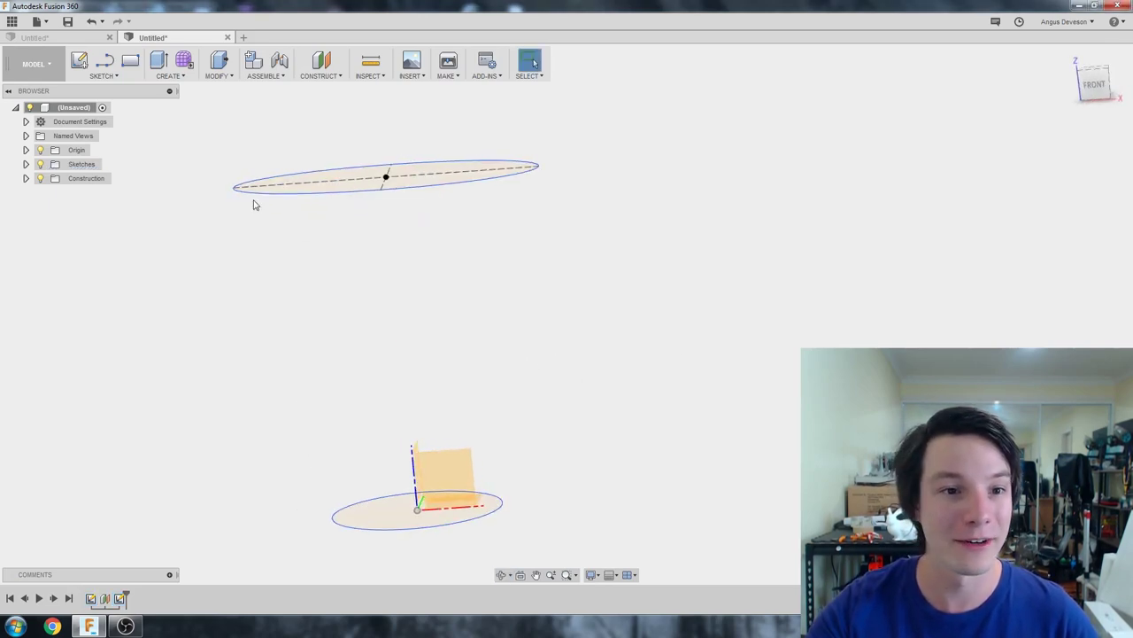
click(79, 60)
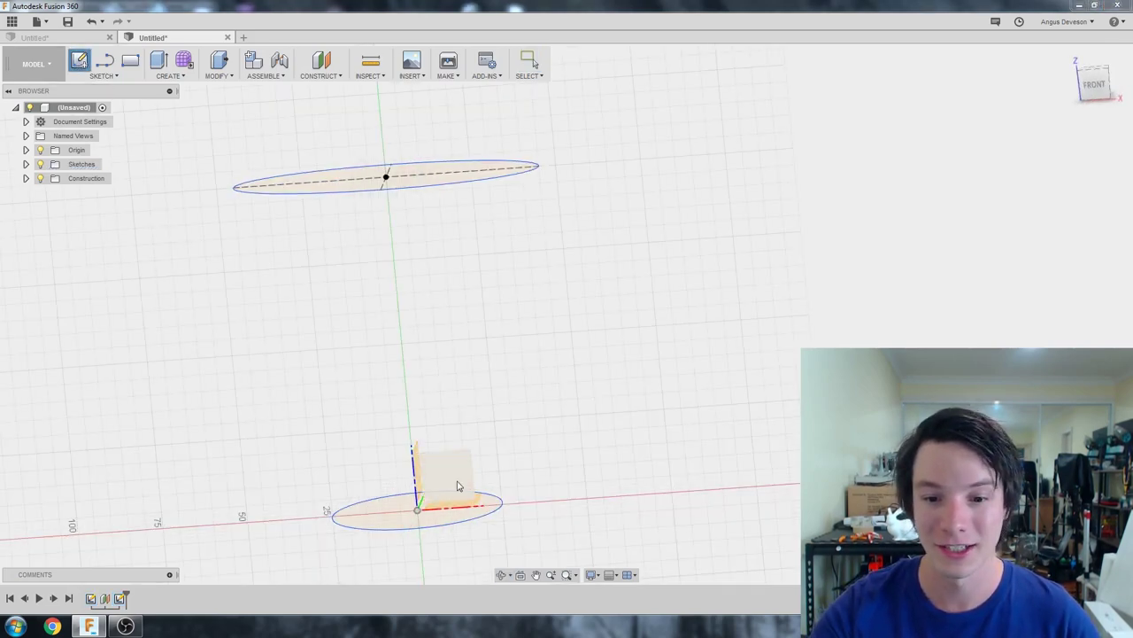
click(458, 487)
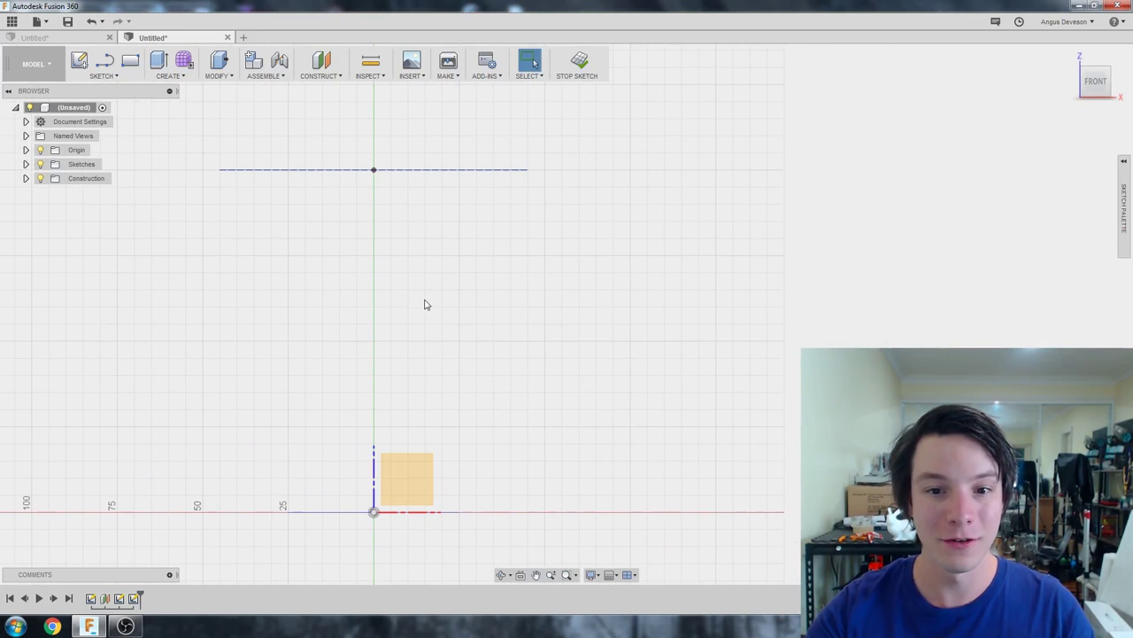
mouse_move(425, 304)
shift+middle_down()
mouse_move(393, 324)
mouse_move(413, 340)
shift+middle_up()
click(1095, 85)
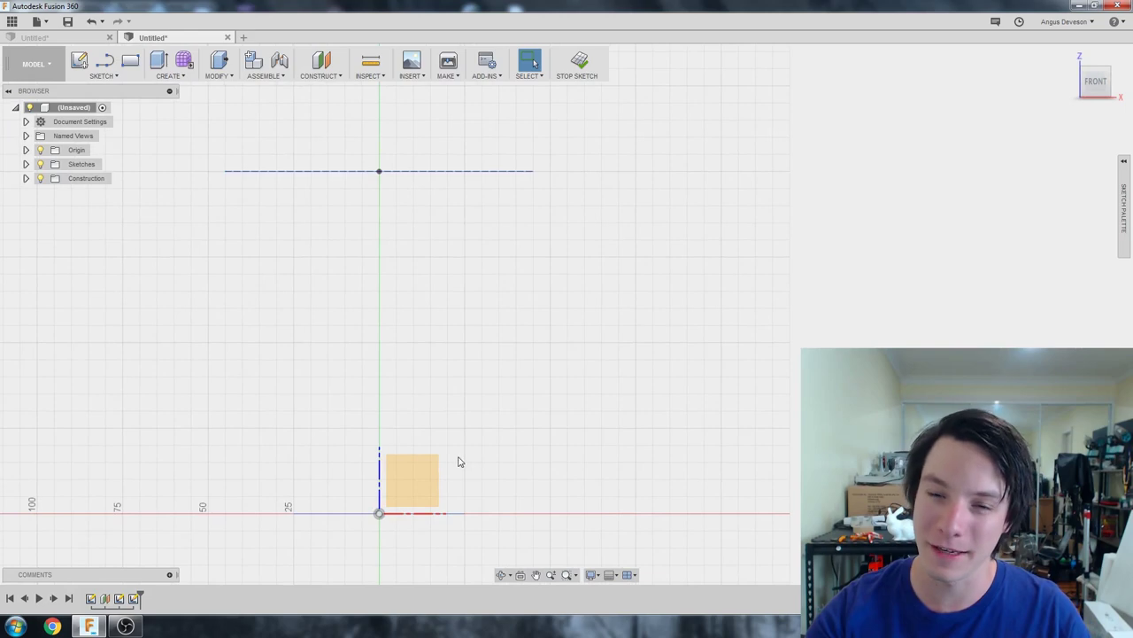
Step: Draw a wavy spline rail from the dashed line's right end down to the lower ellipse's edge
click(103, 75)
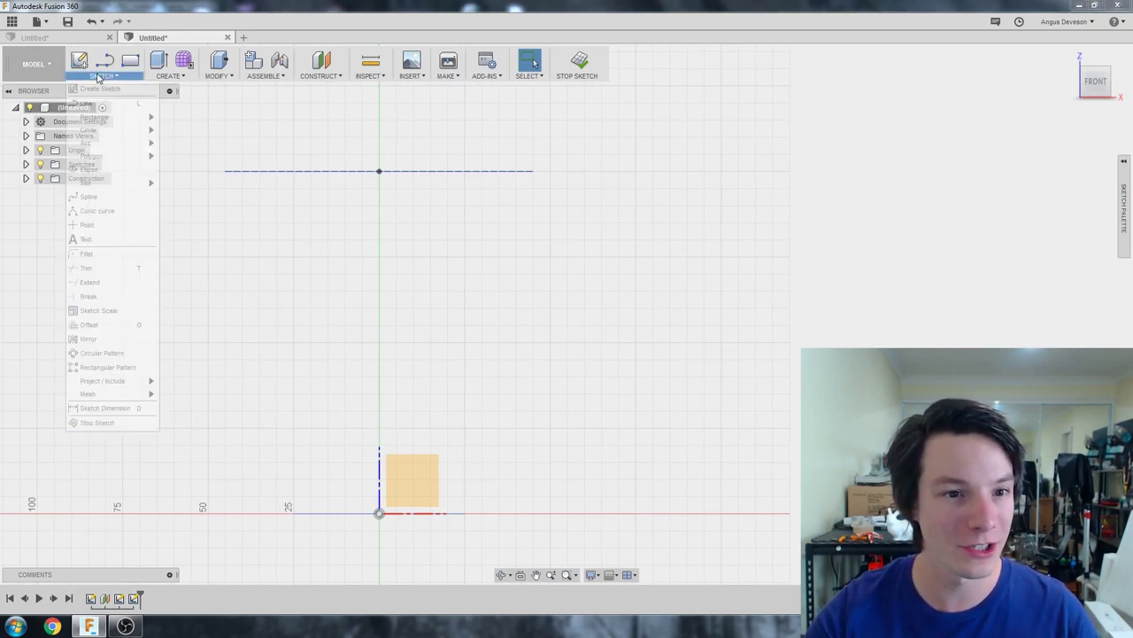
click(107, 195)
click(532, 171)
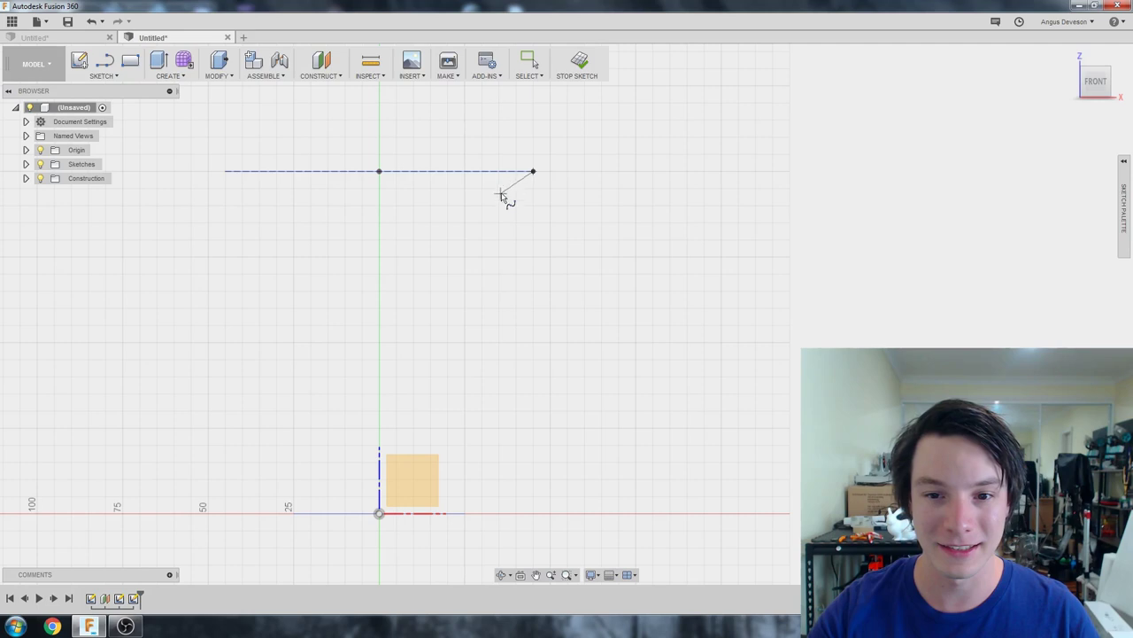
click(502, 246)
click(484, 320)
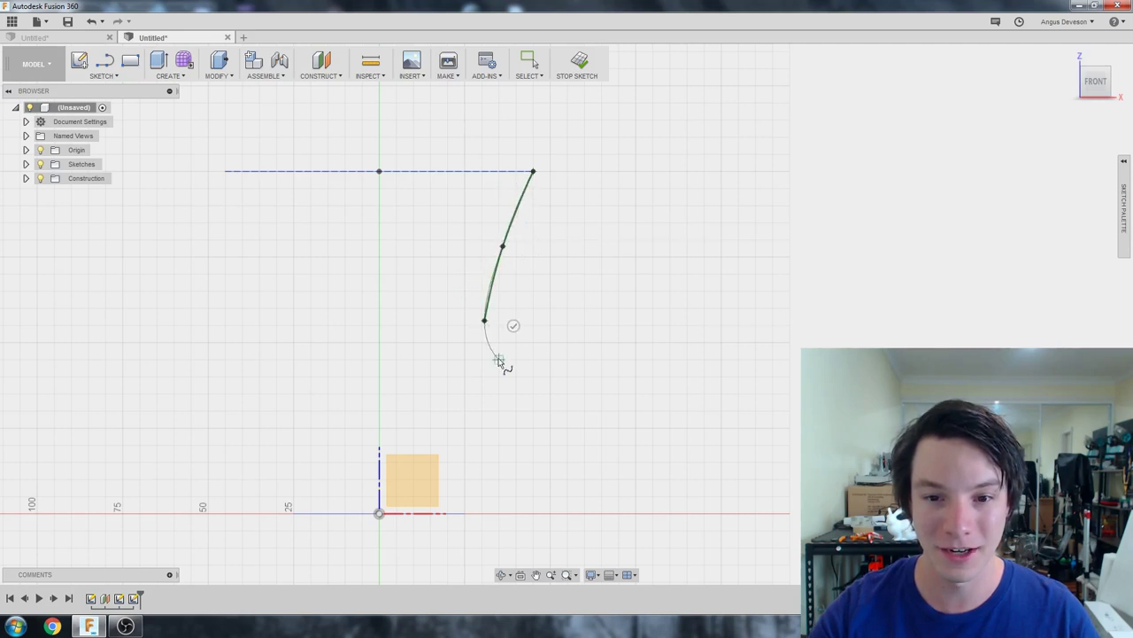
click(526, 377)
click(441, 410)
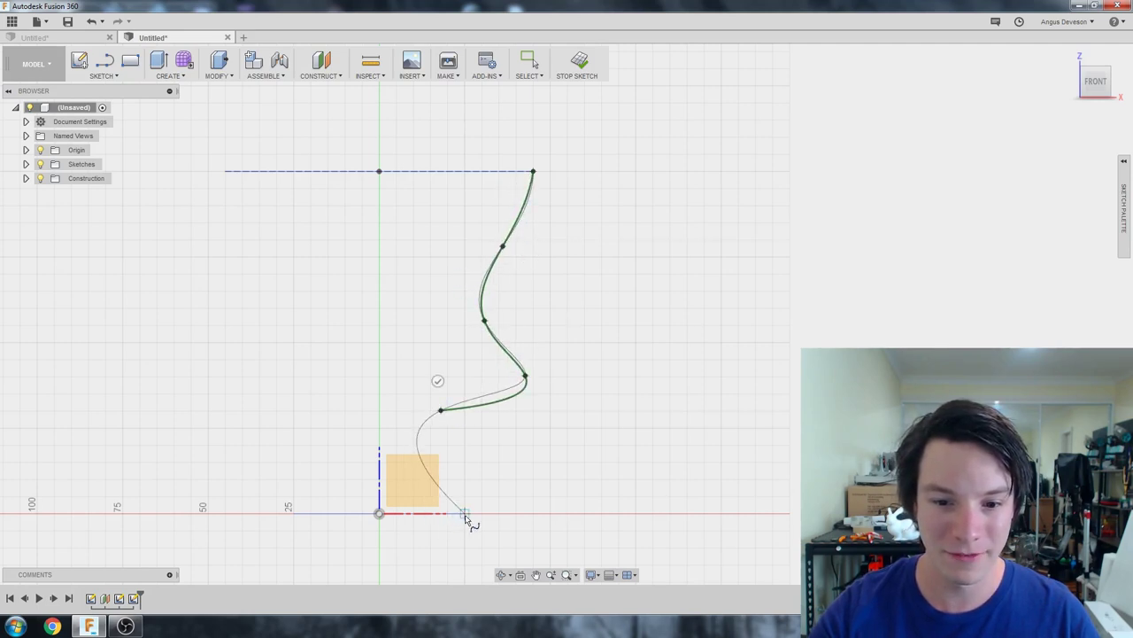
click(464, 513)
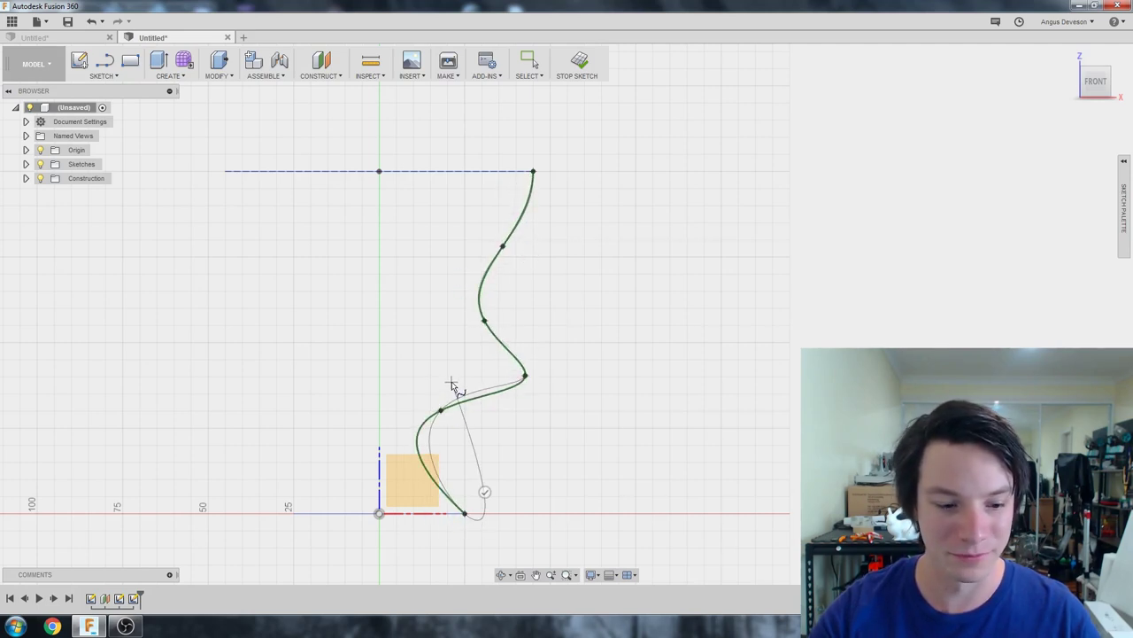
click(484, 491)
Step: Orbit the sketch in 3D to check the rail meets both ellipses
mouse_move(430, 420)
shift+middle_down()
mouse_move(380, 412)
mouse_move(399, 423)
shift+middle_up()
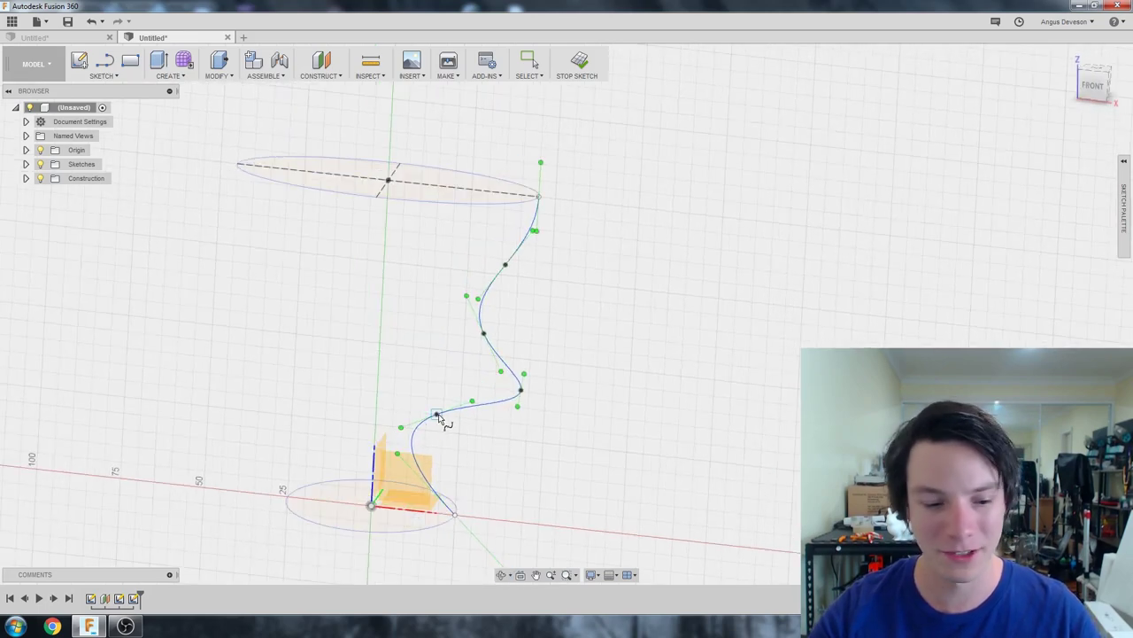
key(Escape)
mouse_move(517, 351)
shift+middle_down()
mouse_move(544, 337)
mouse_move(543, 321)
mouse_move(504, 334)
mouse_move(511, 342)
shift+middle_up()
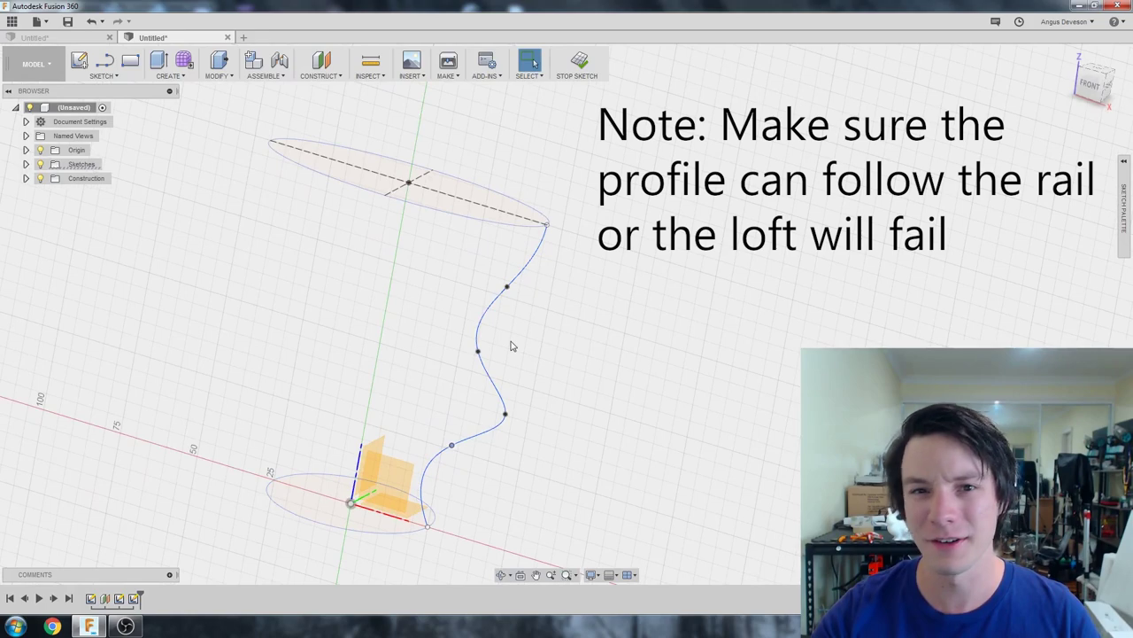
Step: Finish the rail sketch and start a loft, removing its automatically chosen profile
click(576, 62)
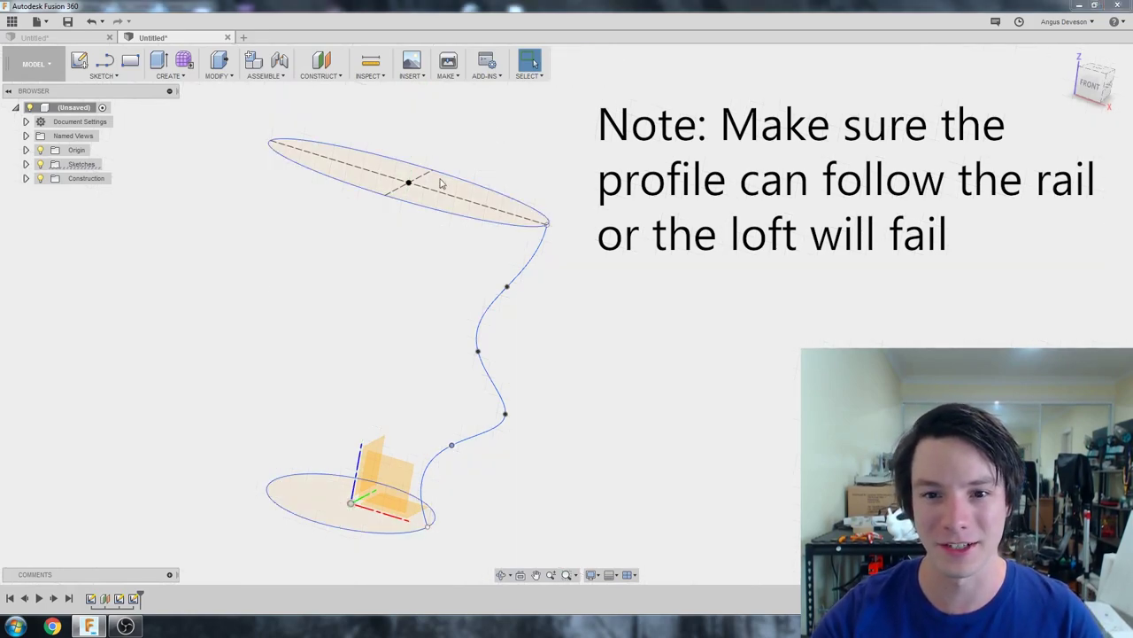
click(177, 76)
click(167, 145)
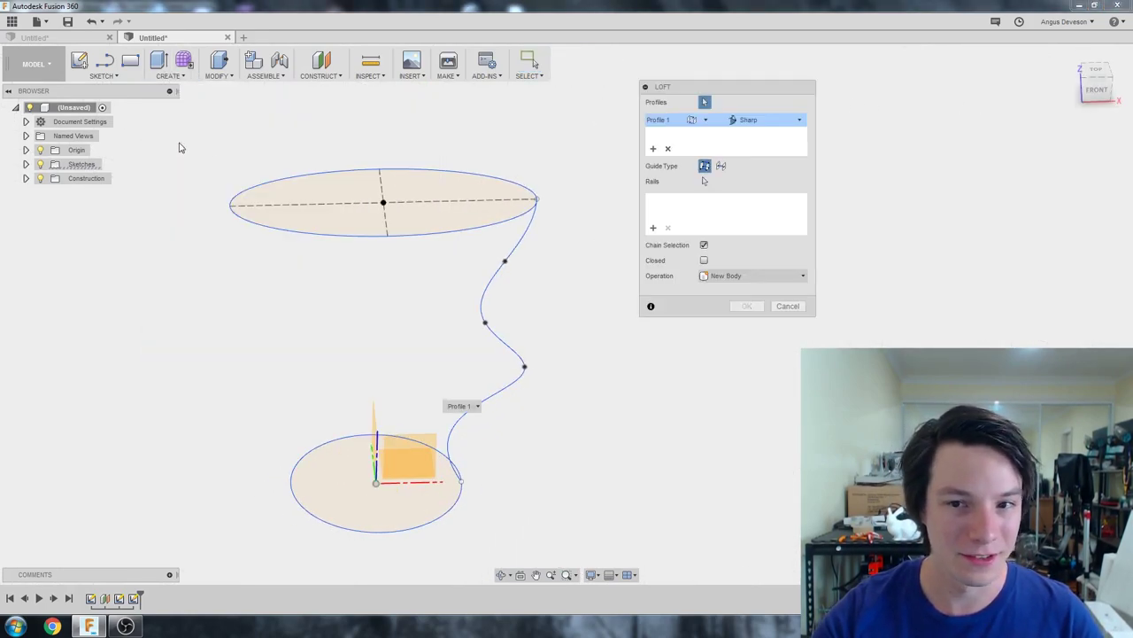
mouse_move(538, 245)
shift+middle_down()
mouse_move(514, 235)
mouse_move(523, 232)
shift+middle_up()
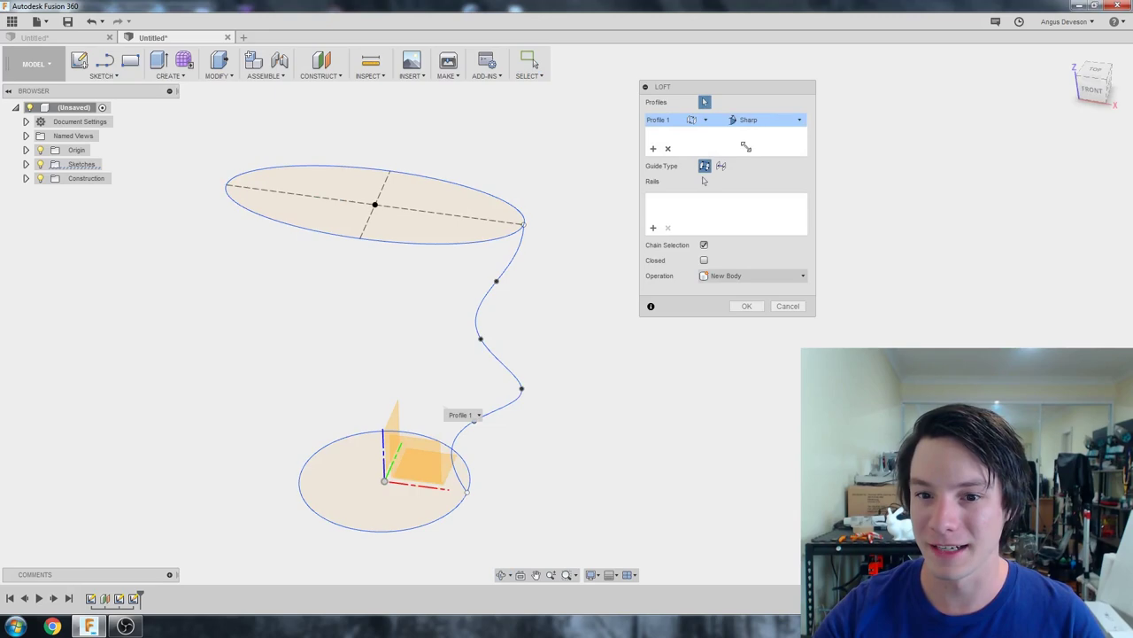
click(667, 149)
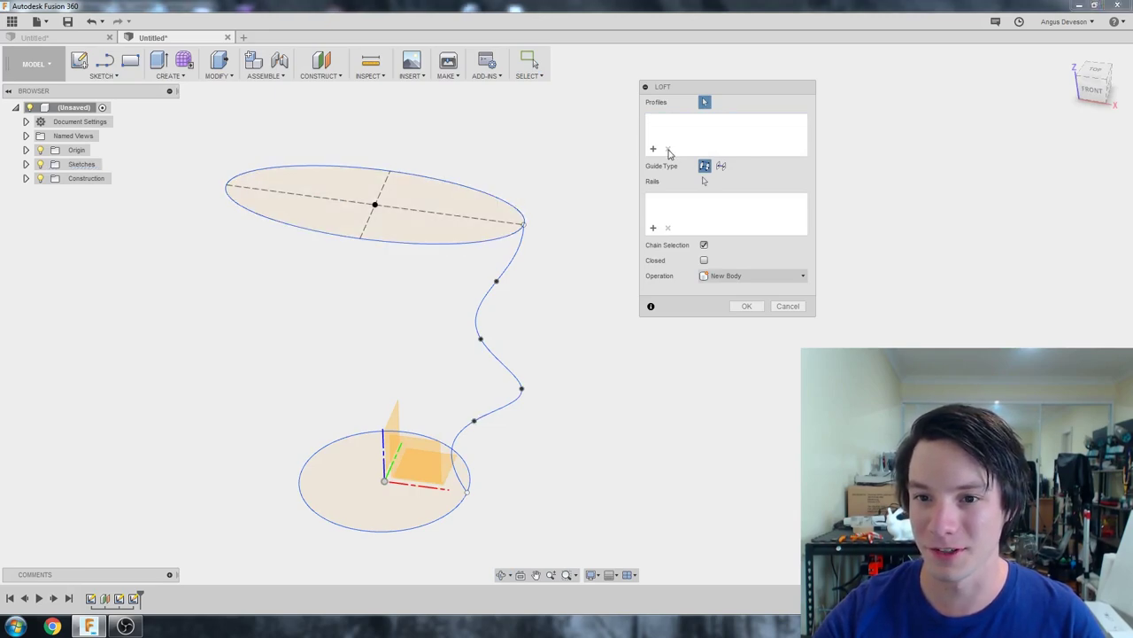
Step: Loft from the lower to the upper ellipse along the wavy spline rail and orbit to inspect the twist
click(353, 485)
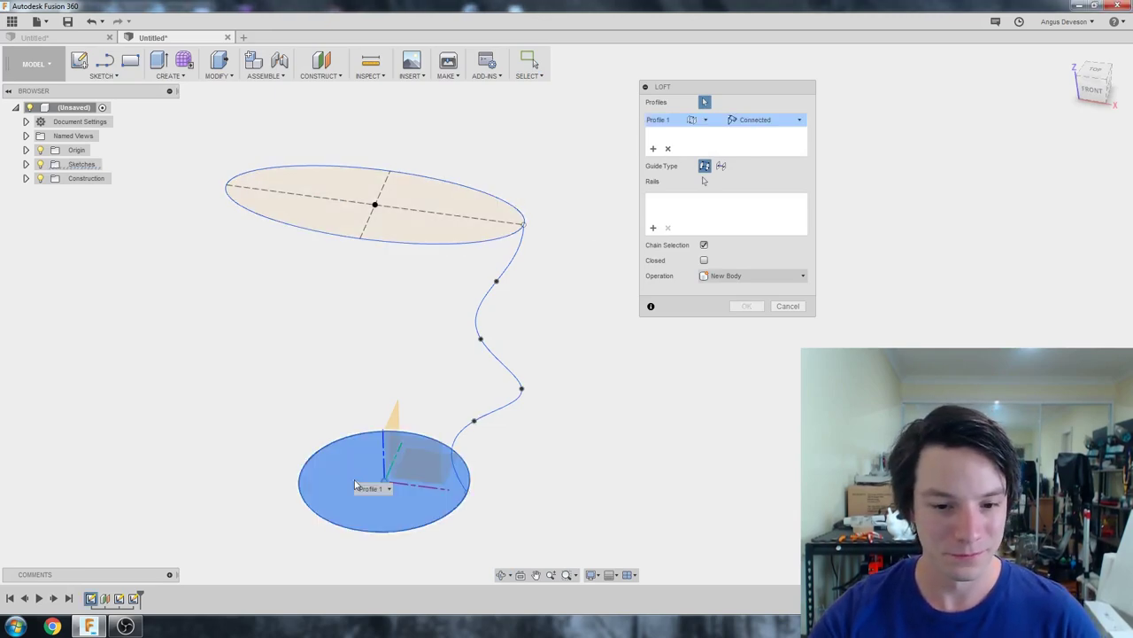
click(348, 221)
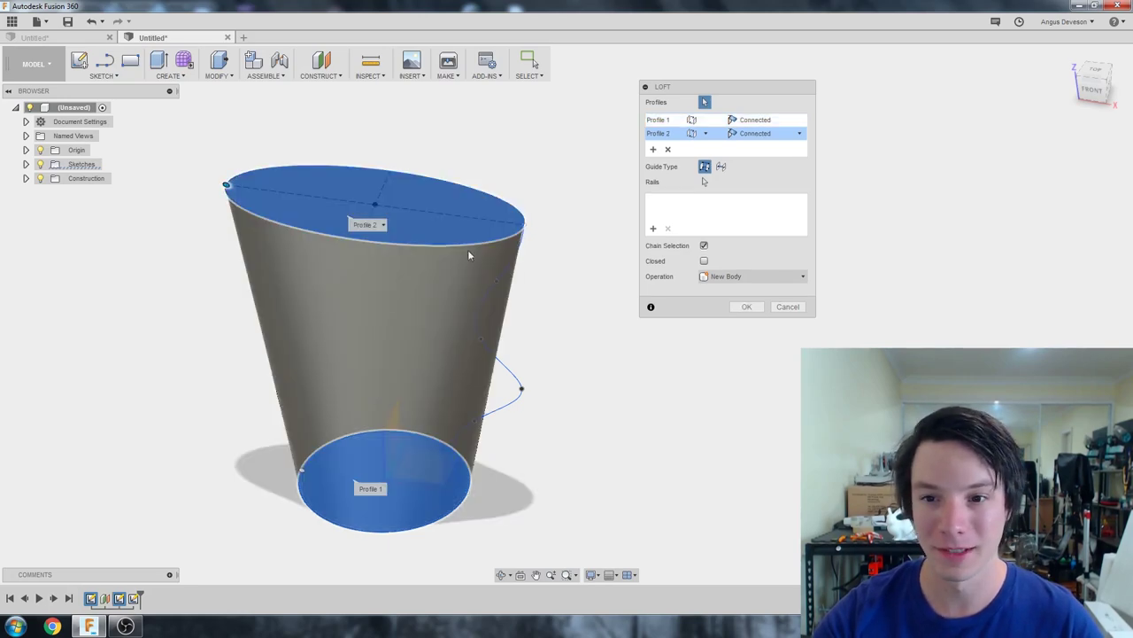
click(652, 228)
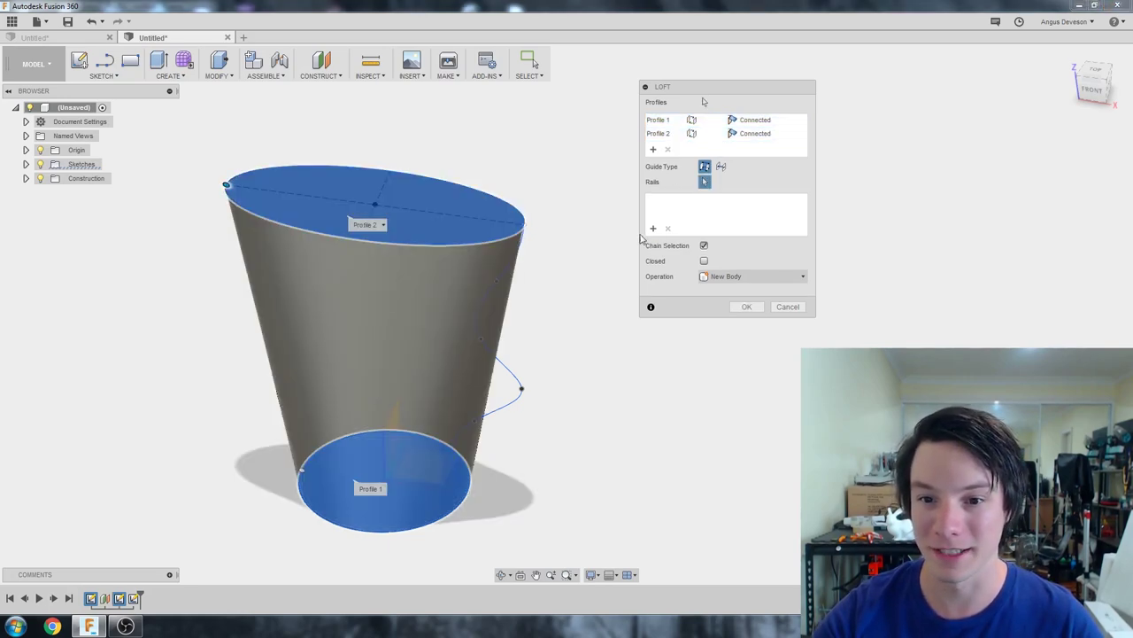
click(510, 375)
shift+middle_drag(512, 375, 375, 343)
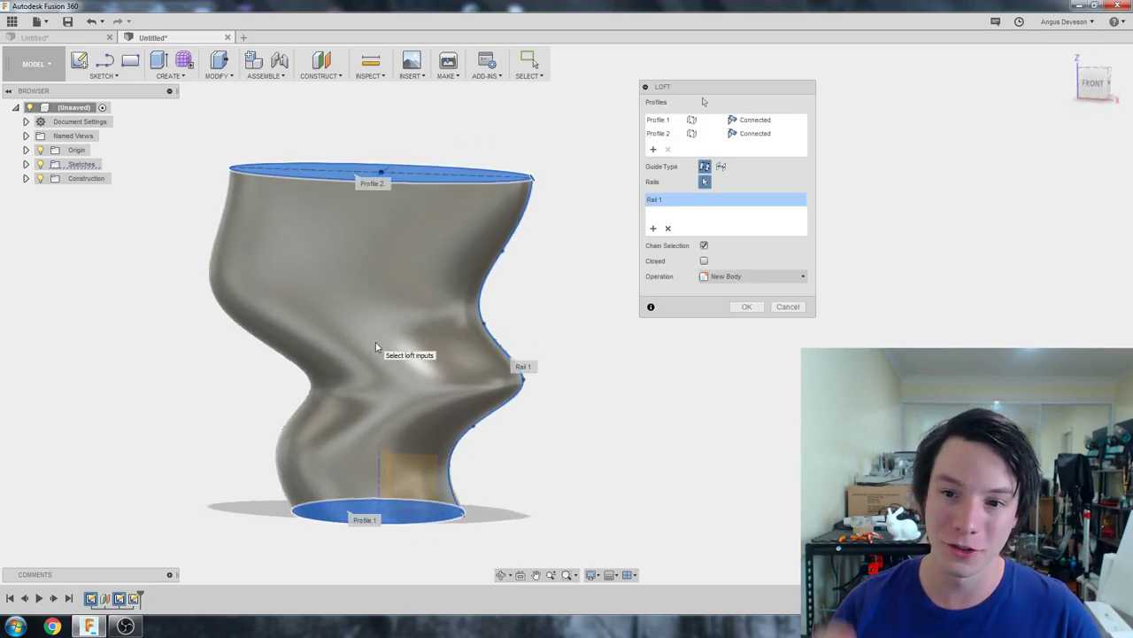
shift+middle_drag(378, 351, 370, 323)
shift+middle_drag(398, 308, 349, 326)
Step: Zoom the view on the emptied design that holds only the origin planes
scroll(319, 334, up, 3)
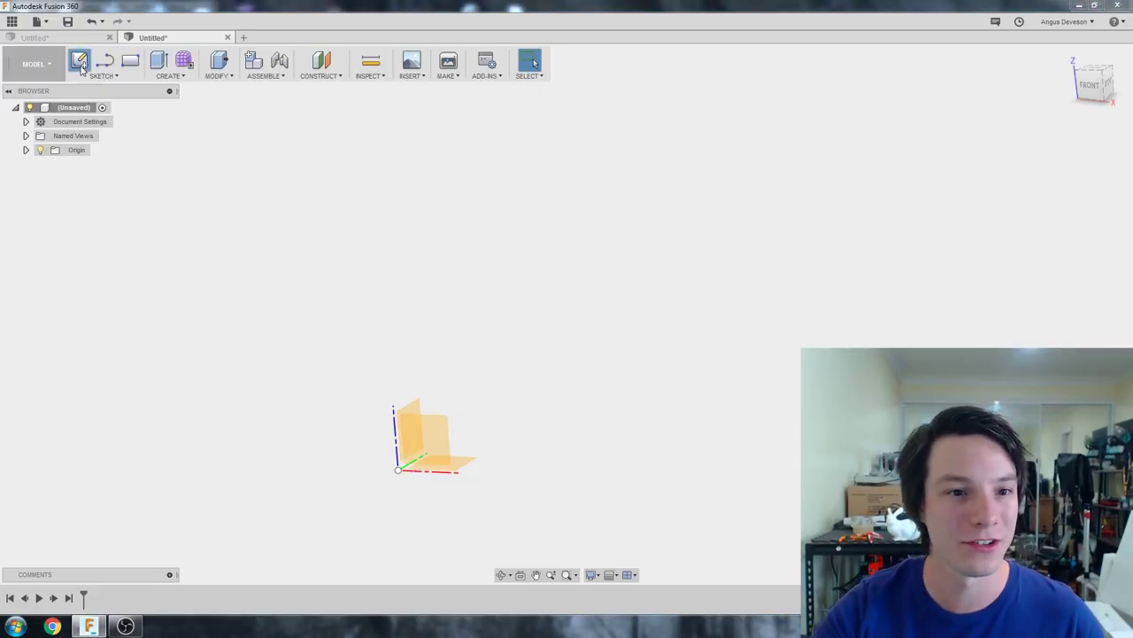
Step: Sketch a 50 mm diameter circle centred on the origin on the ground plane and finish the sketch
click(412, 431)
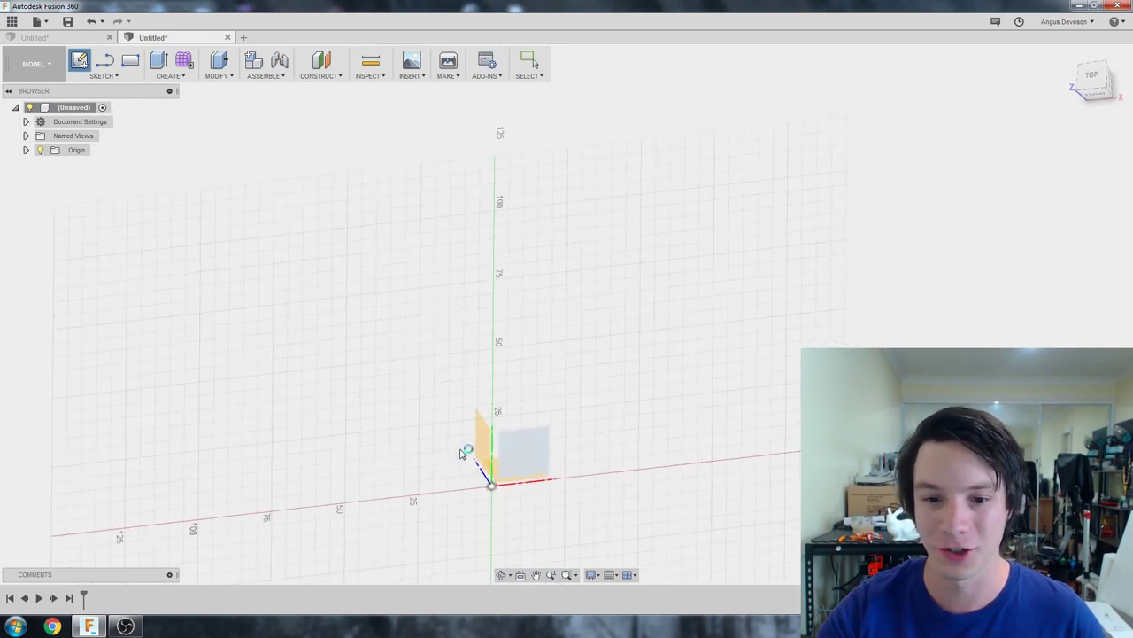
click(461, 452)
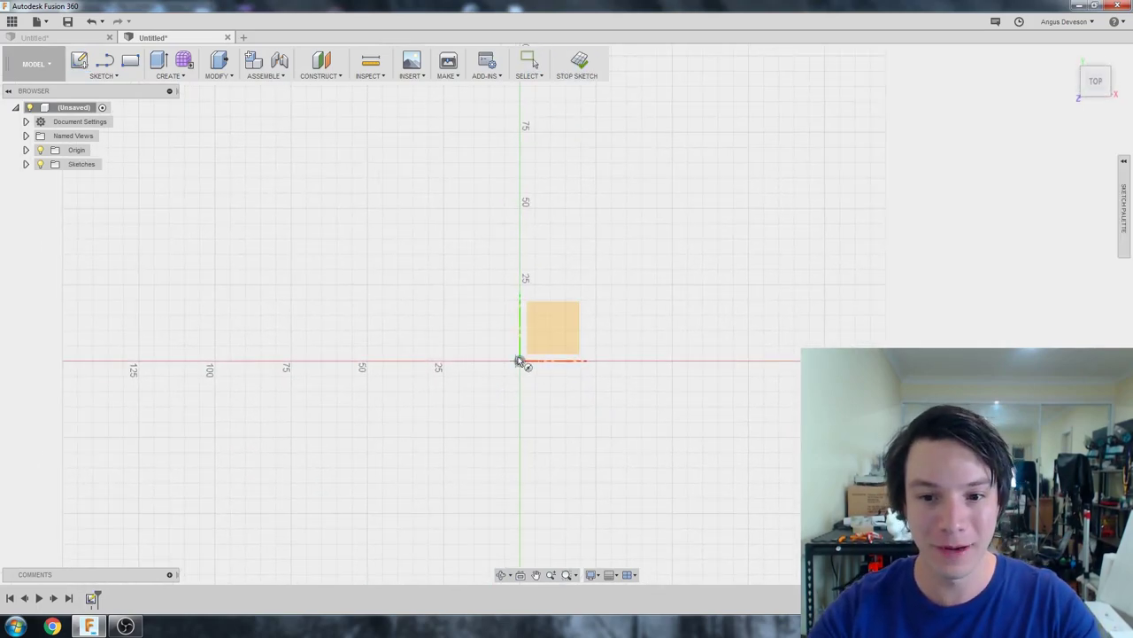
click(520, 361)
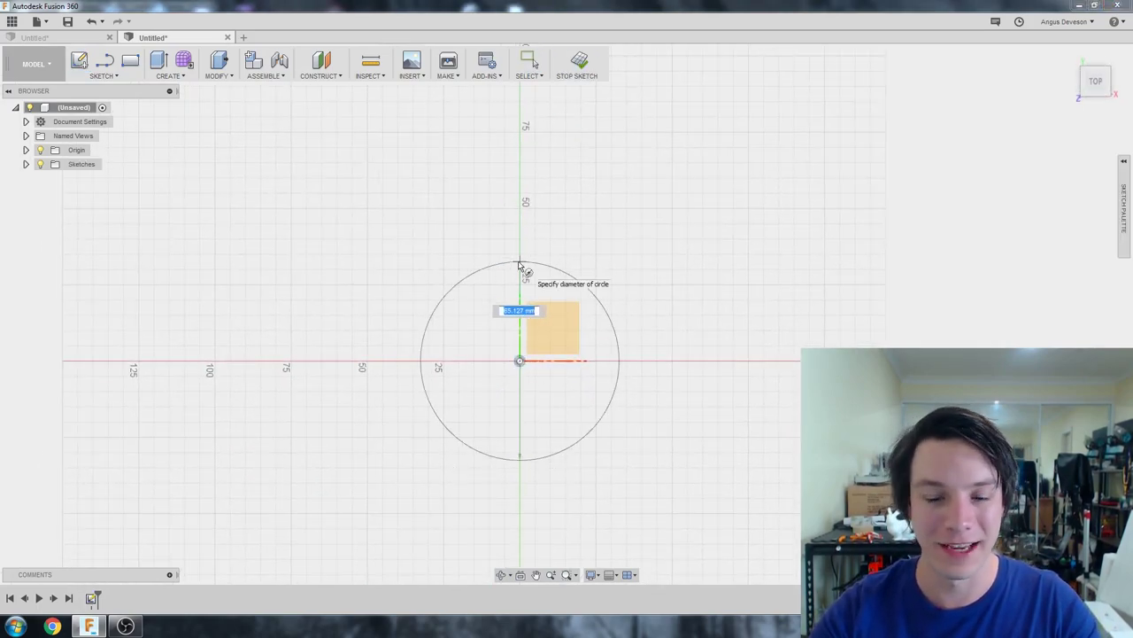
click(521, 265)
key(Escape)
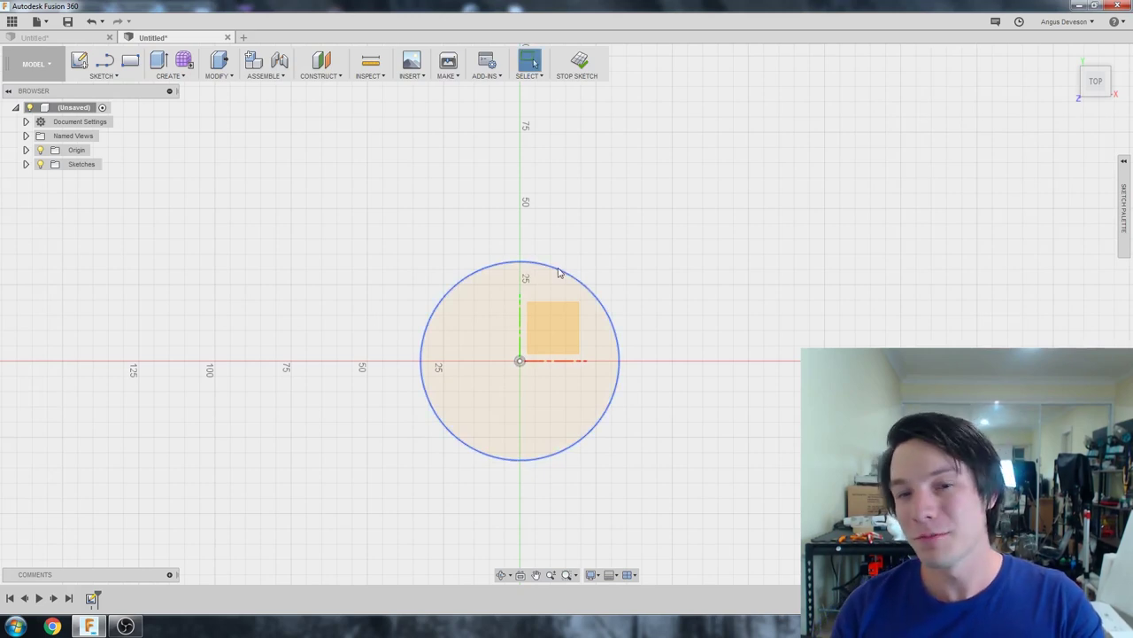
key(d)
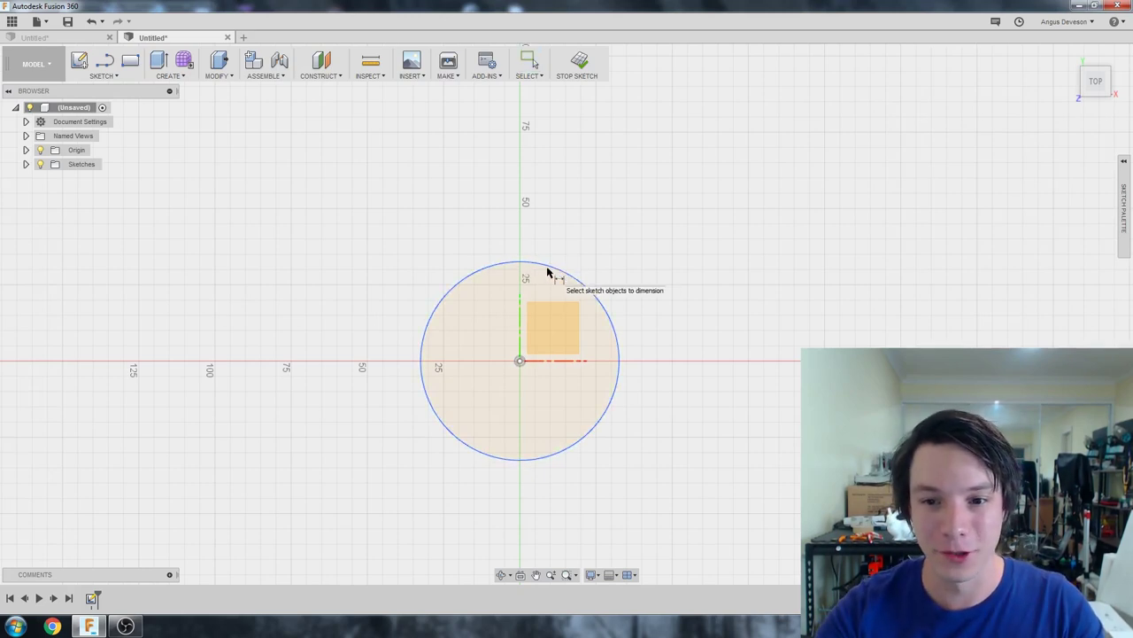
click(563, 272)
click(596, 254)
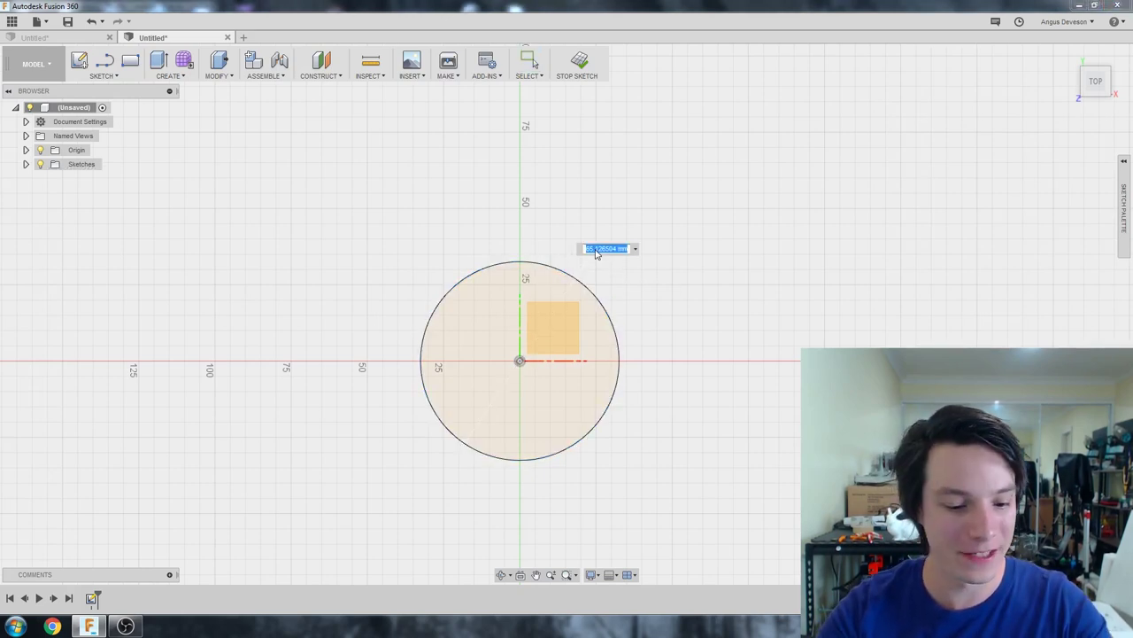
key(Return)
mouse_move(531, 278)
shift+middle_down()
mouse_move(470, 266)
mouse_move(477, 276)
shift+middle_up()
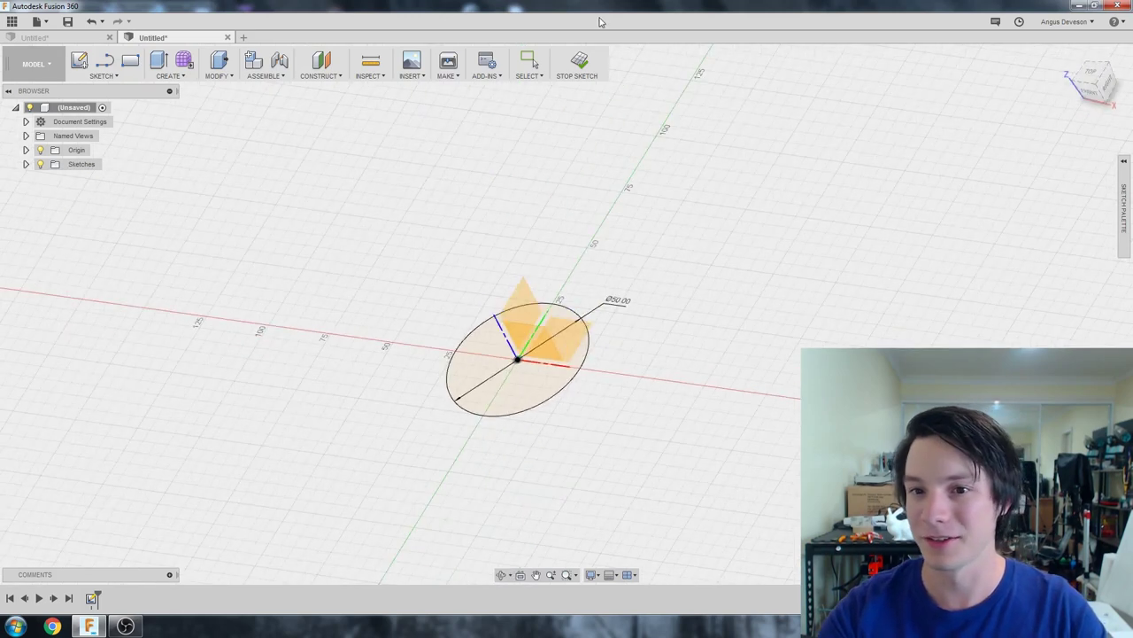
click(581, 59)
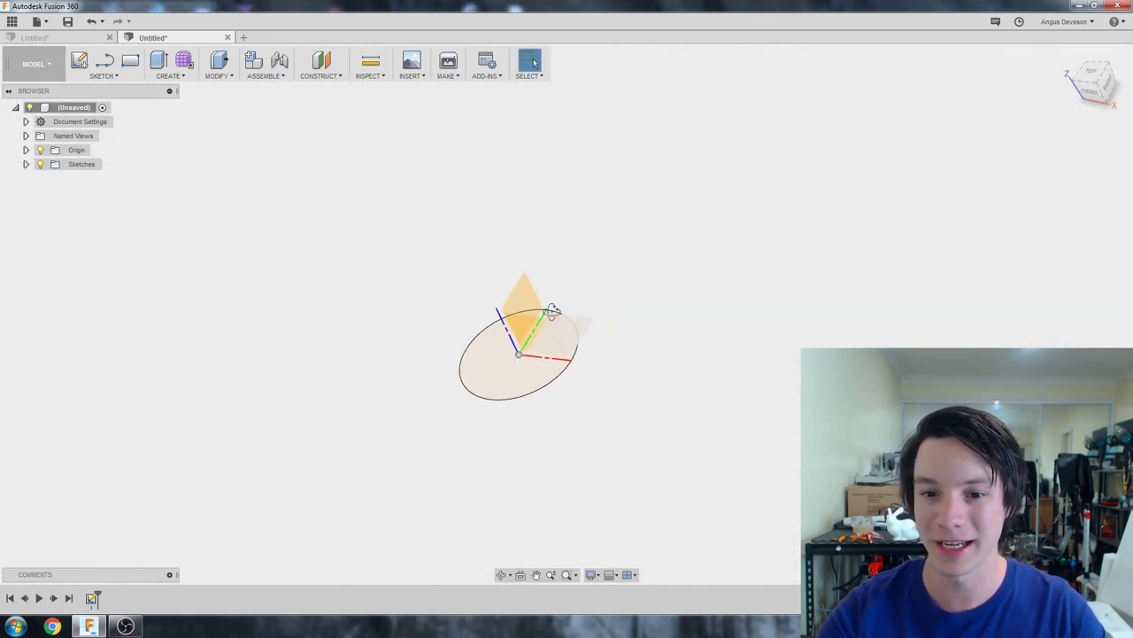
Step: Create a construction plane offset 50 mm from the circle profile
click(331, 78)
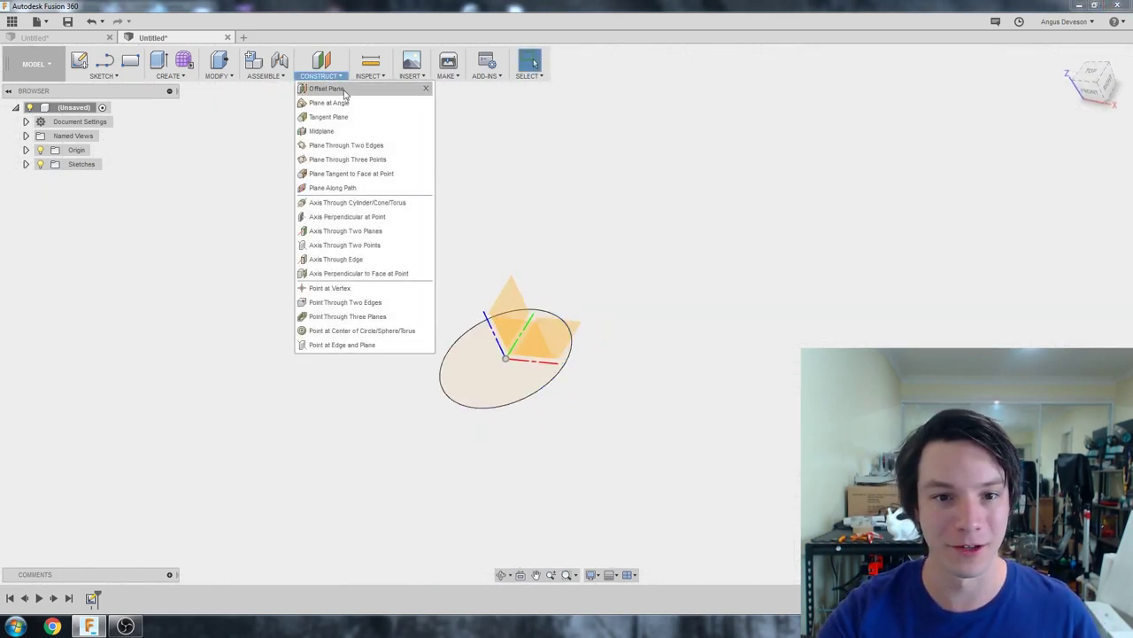
click(328, 89)
click(511, 393)
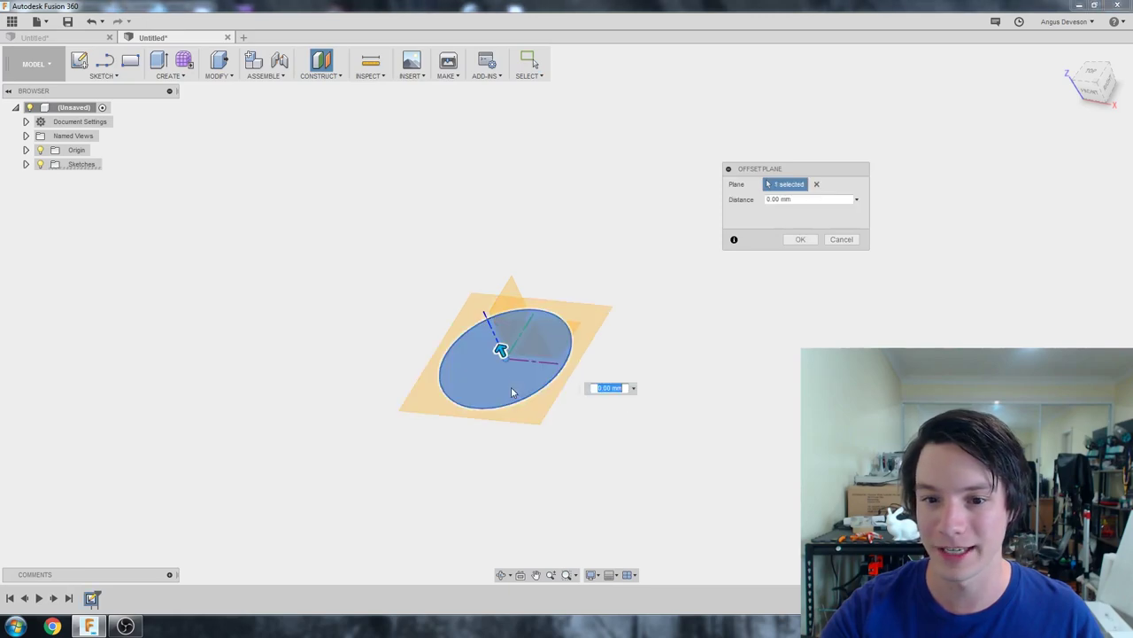
text(50)
key(Return)
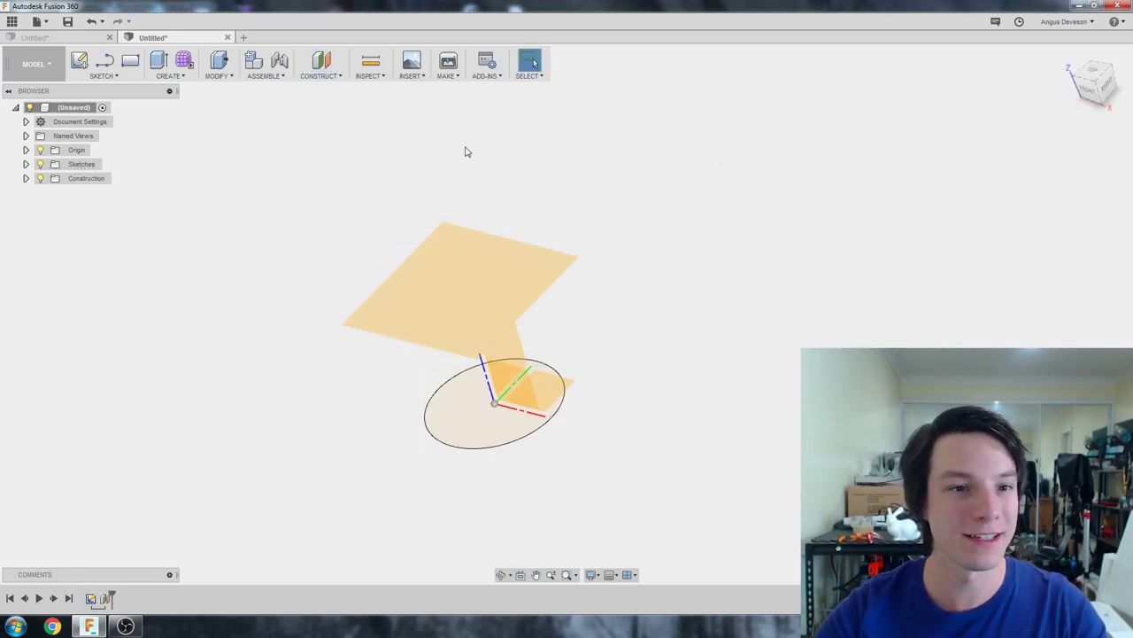
Step: Stack a second plane offset 5 from the first, then select the middle plane
click(321, 60)
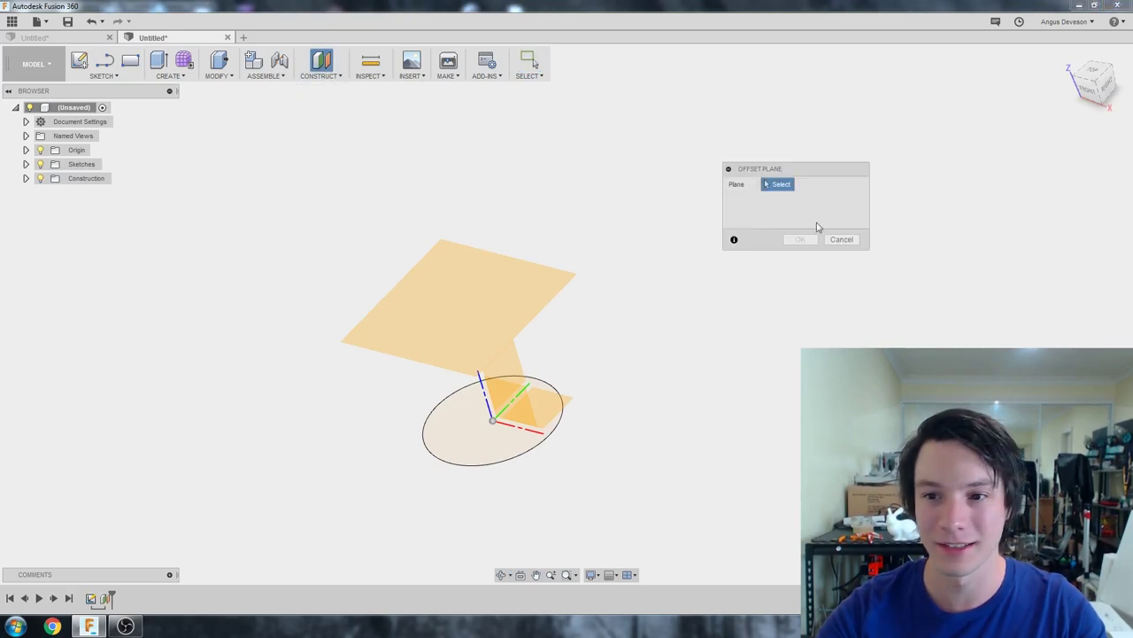
click(497, 266)
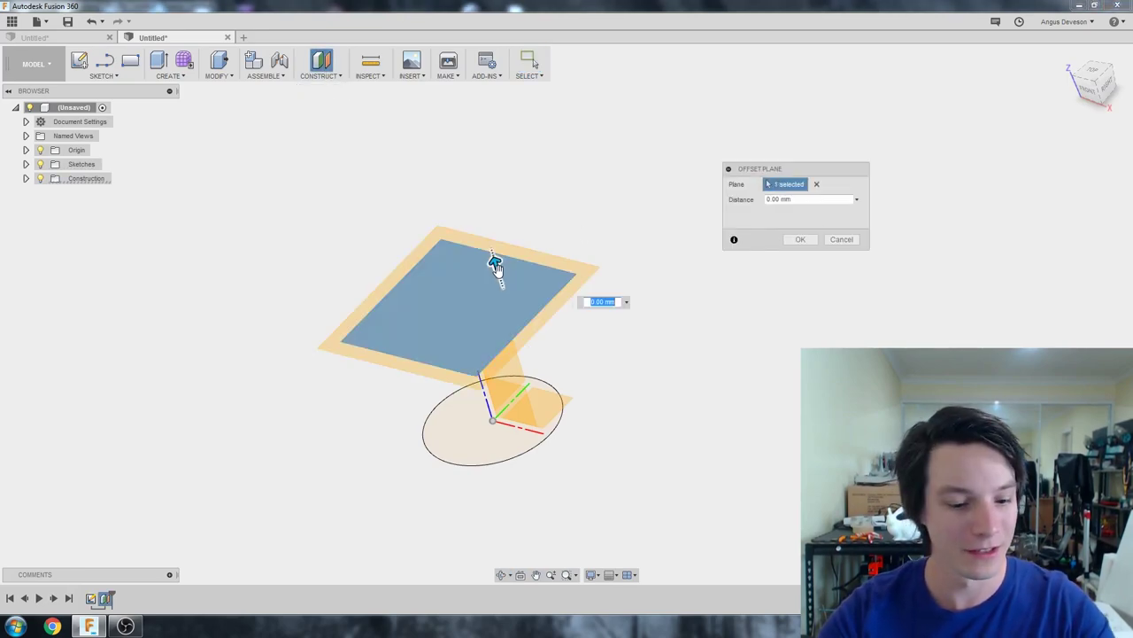
text(5)
key(Return)
shift+middle_drag(501, 274, 558, 231)
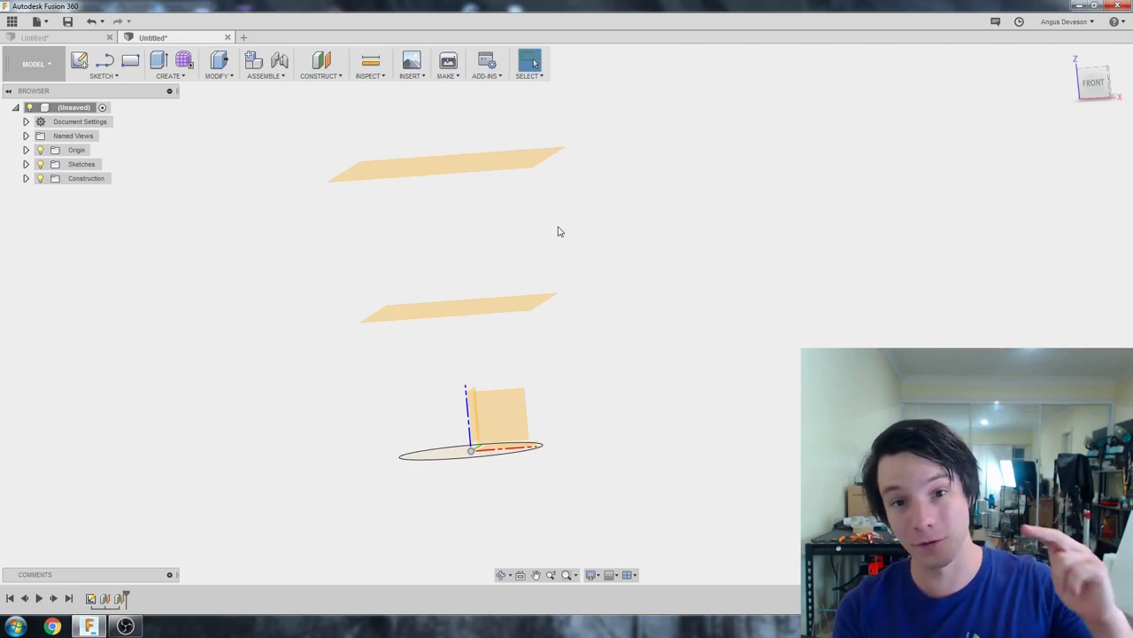
shift+middle_drag(556, 232, 425, 327)
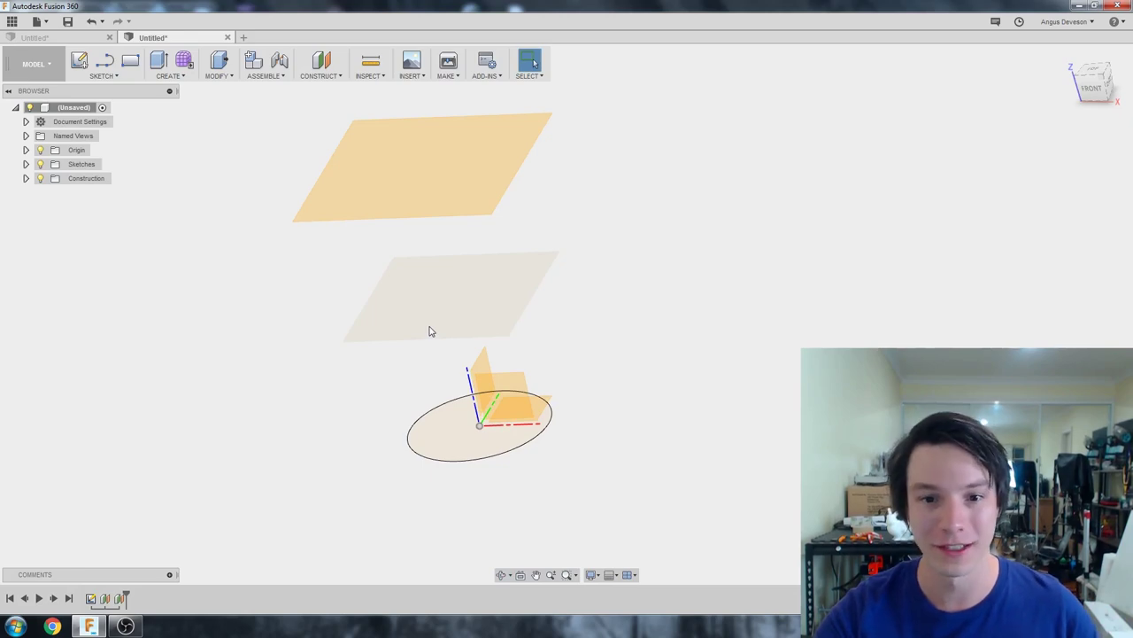
click(471, 315)
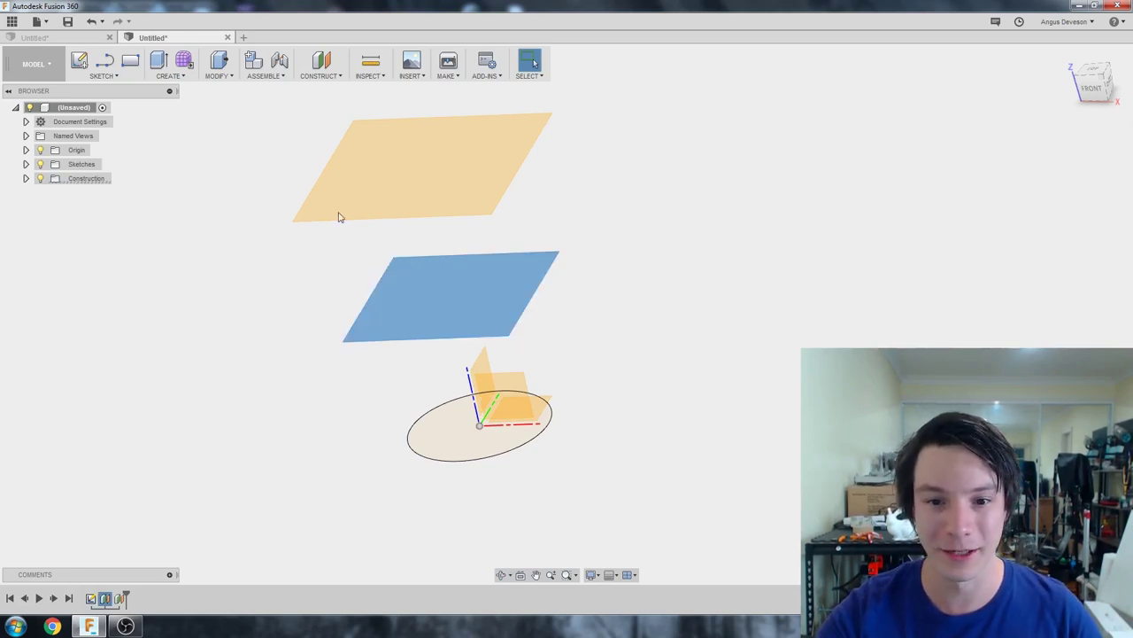
Step: Sketch a closed, wavy star-shaped fit-point spline around the circle on the middle plane
click(80, 62)
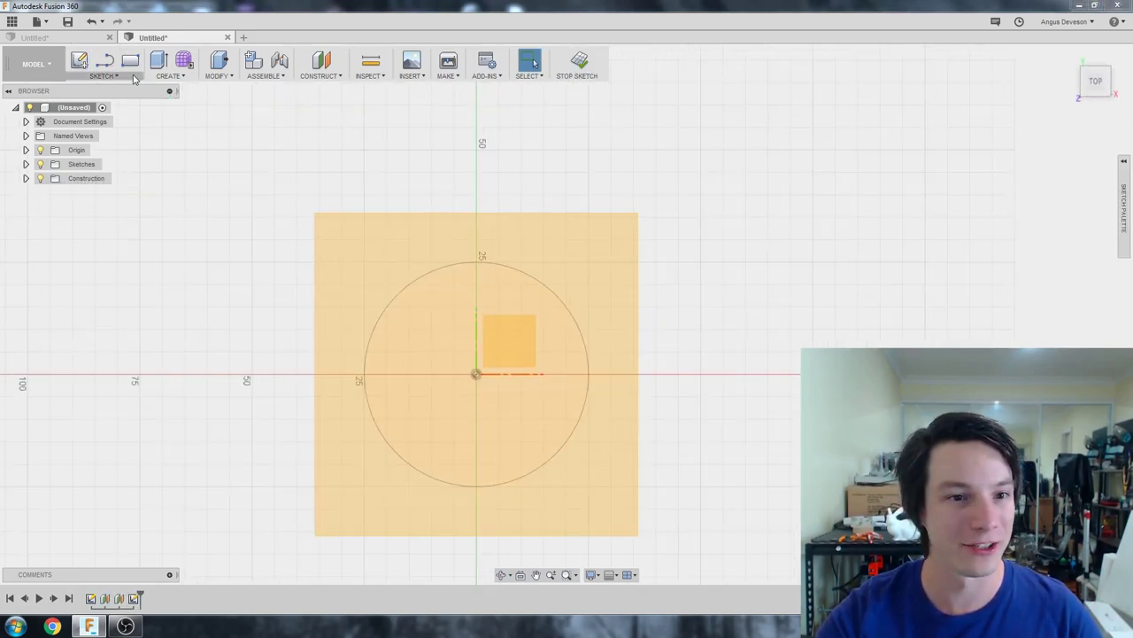
click(101, 75)
click(89, 197)
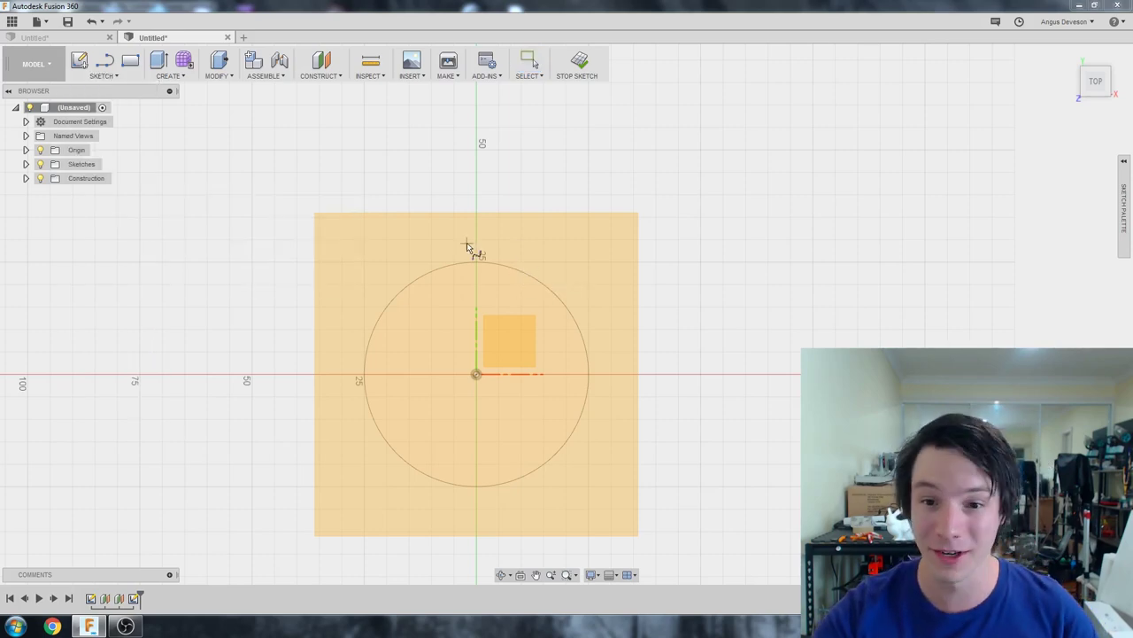
click(529, 229)
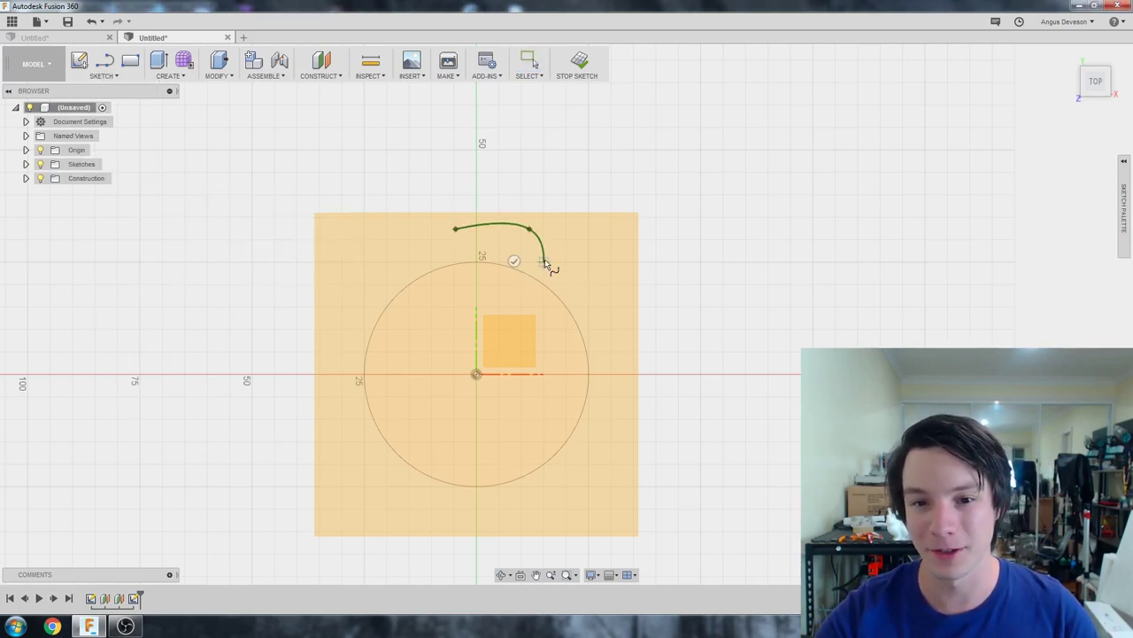
click(543, 262)
click(607, 269)
click(585, 340)
click(633, 373)
click(570, 438)
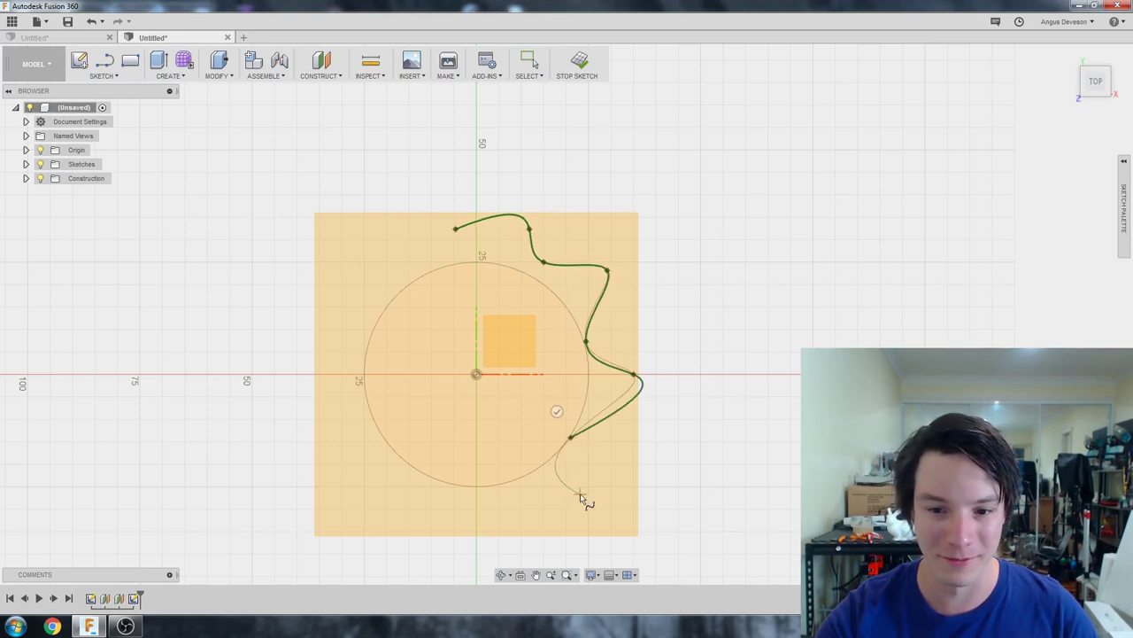
click(580, 493)
click(486, 469)
click(425, 511)
click(364, 441)
click(349, 397)
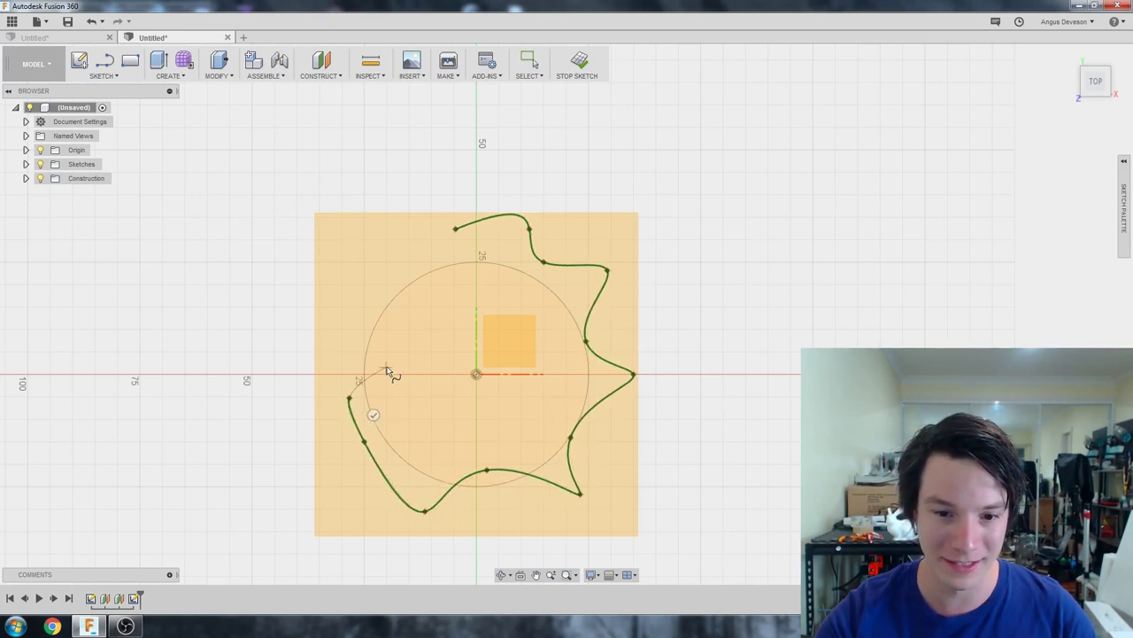
click(390, 365)
click(338, 300)
click(415, 270)
click(455, 229)
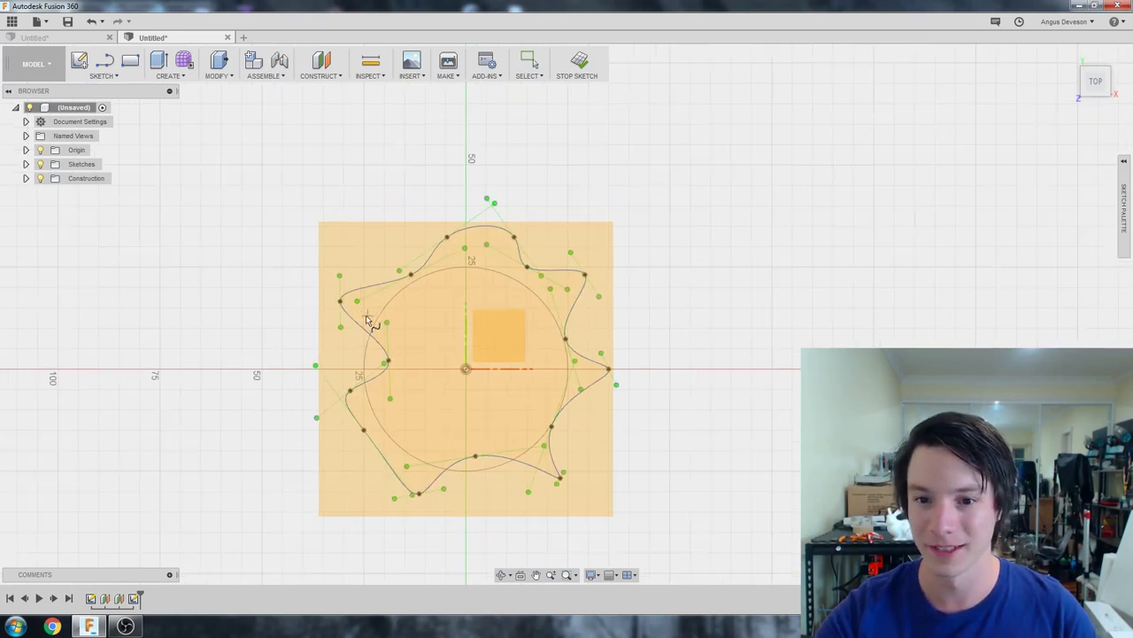
mouse_move(369, 321)
shift+middle_down()
mouse_move(416, 390)
mouse_move(417, 355)
mouse_move(469, 297)
shift+middle_up()
Step: Finish the middle-plane sketch and begin a new sketch on the top plane
click(578, 62)
mouse_move(408, 343)
shift+middle_down()
mouse_move(431, 349)
mouse_move(348, 263)
shift+middle_up()
click(79, 60)
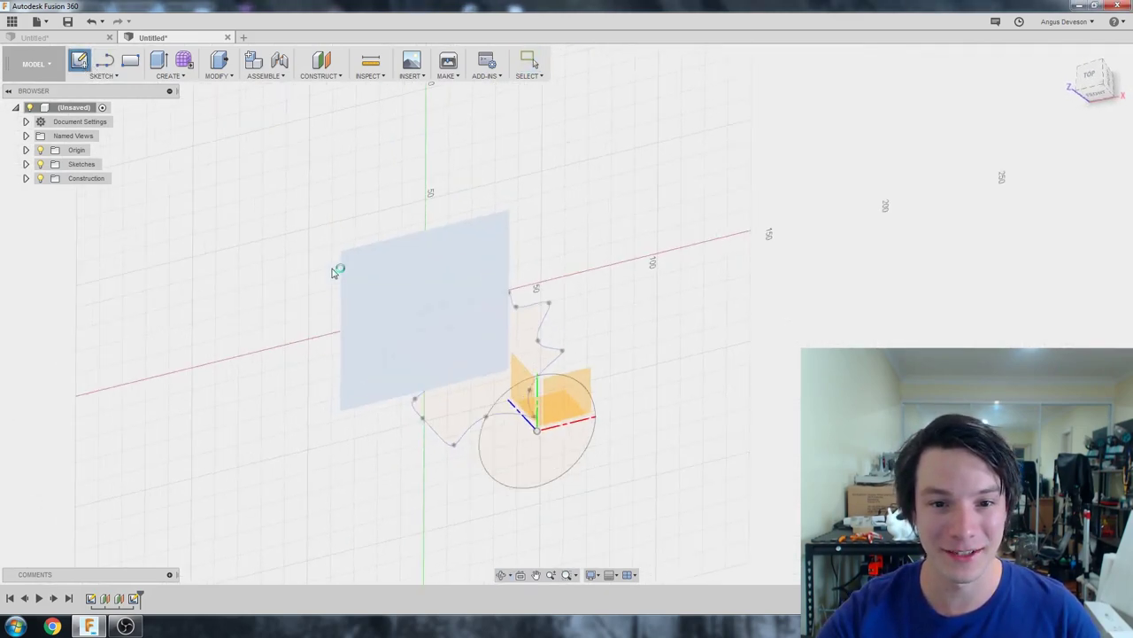
click(336, 267)
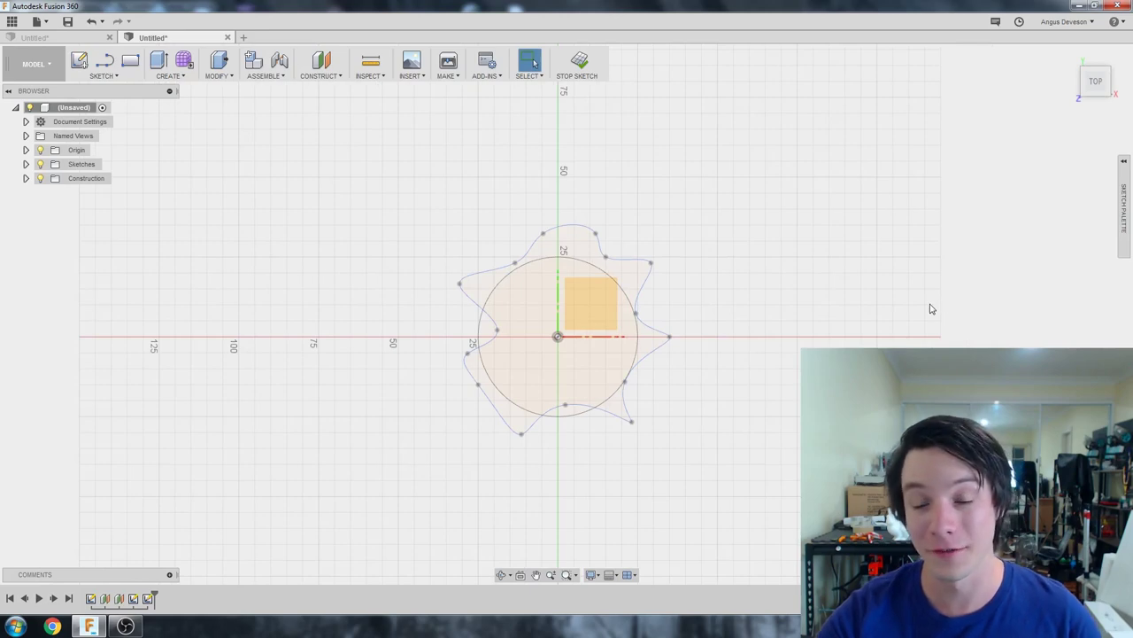
Step: Draw a larger, spikier closed star spline on the top plane around the first star
scroll(930, 308, down, 1)
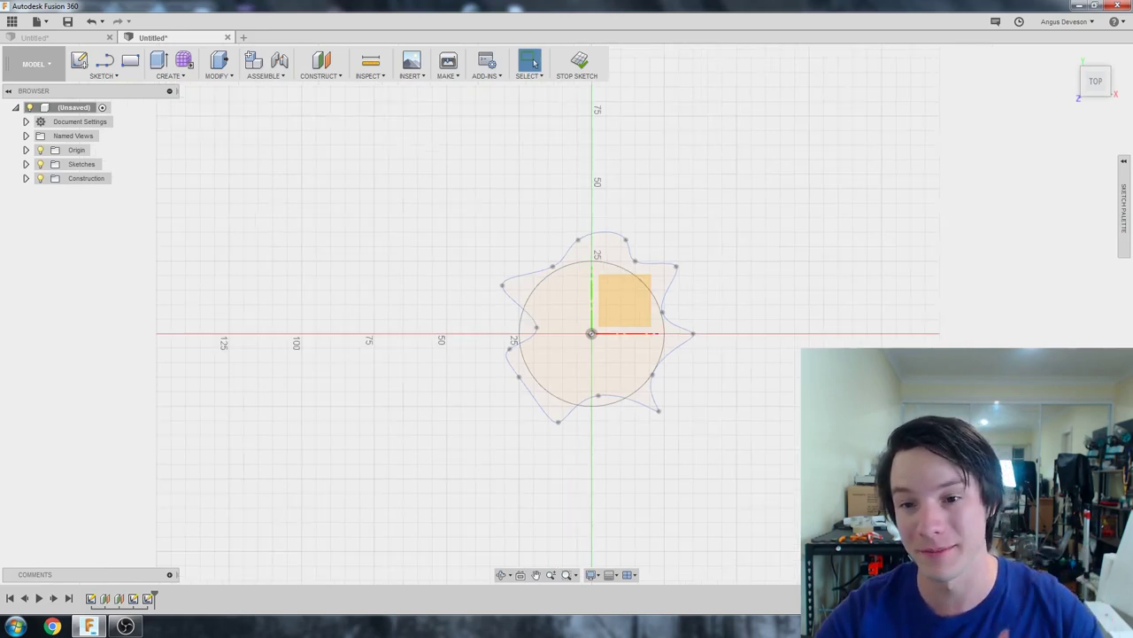
scroll(931, 308, up, 1)
click(97, 77)
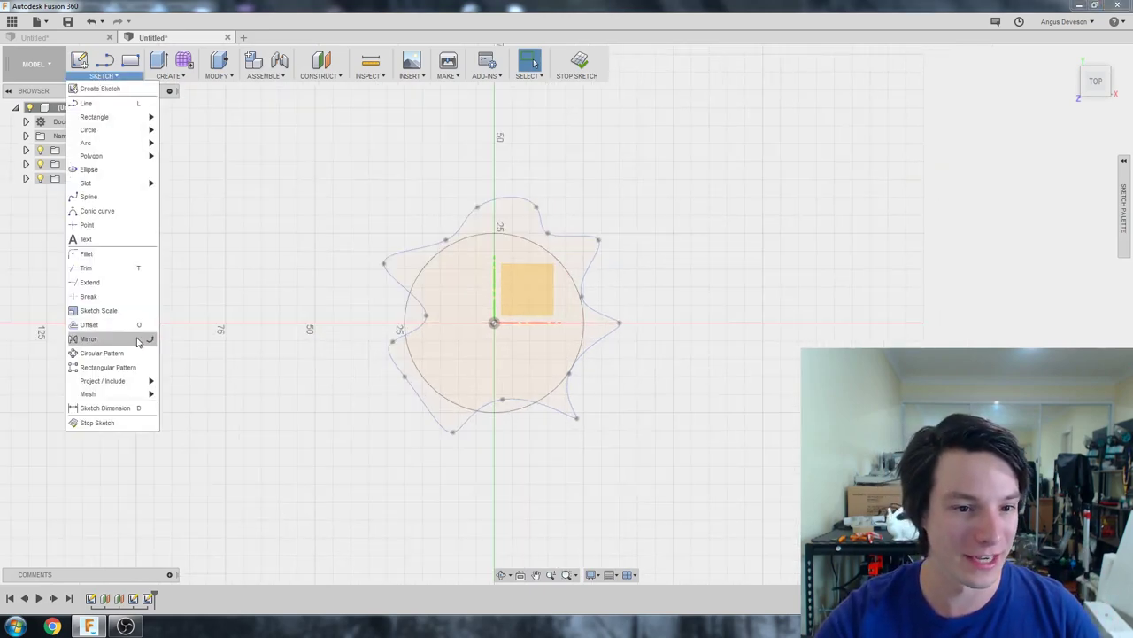
click(105, 198)
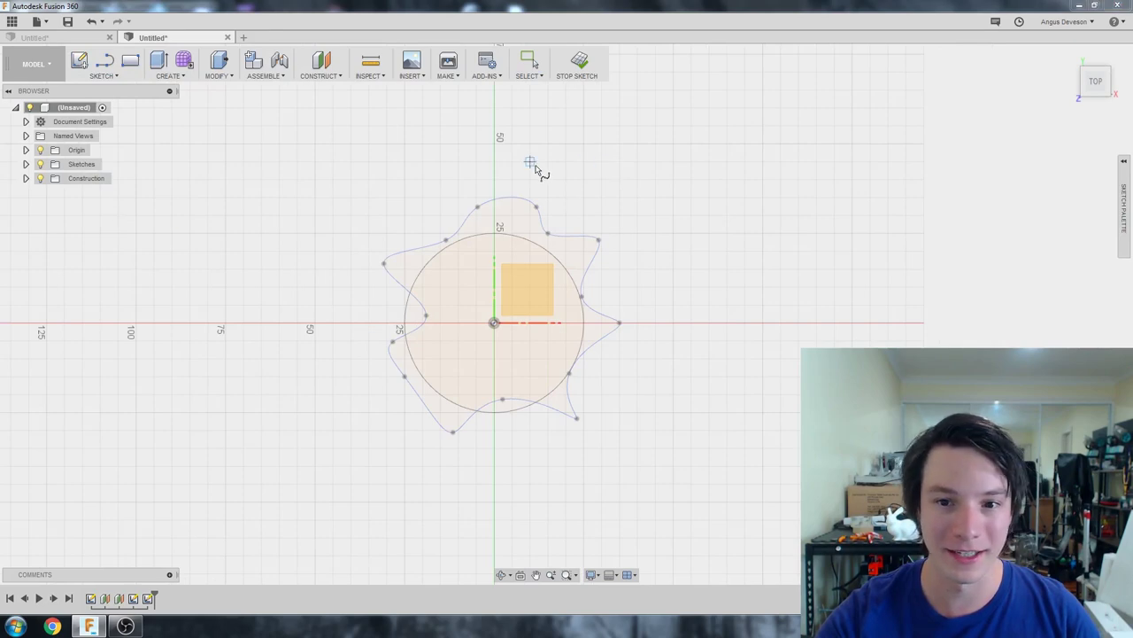
click(482, 157)
click(543, 184)
click(612, 167)
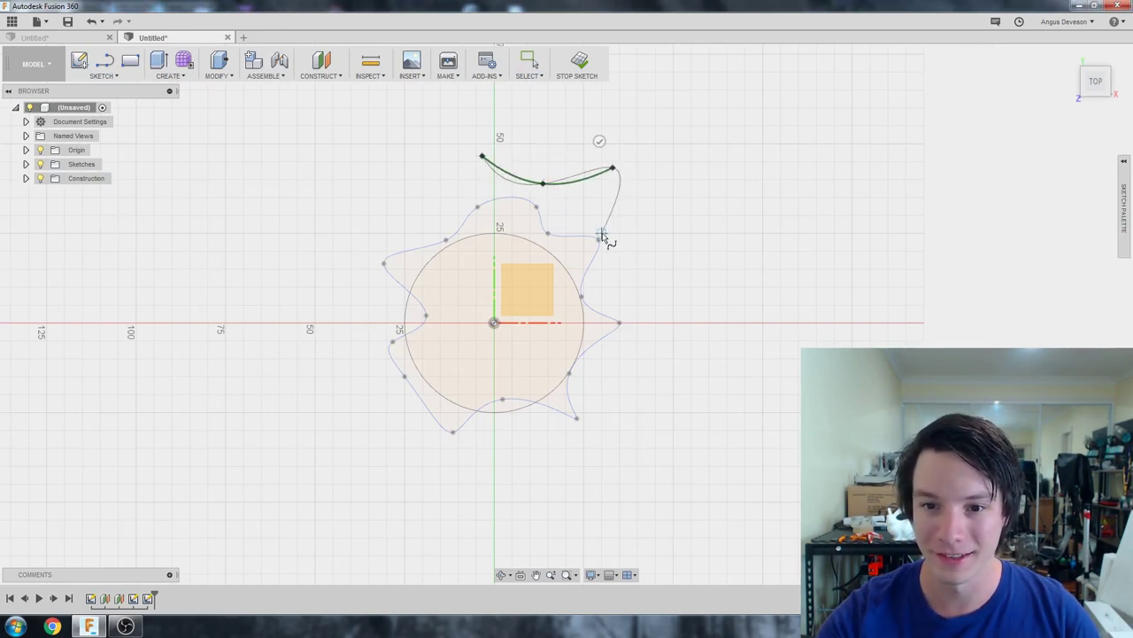
click(601, 234)
click(655, 268)
click(633, 348)
click(639, 405)
click(541, 433)
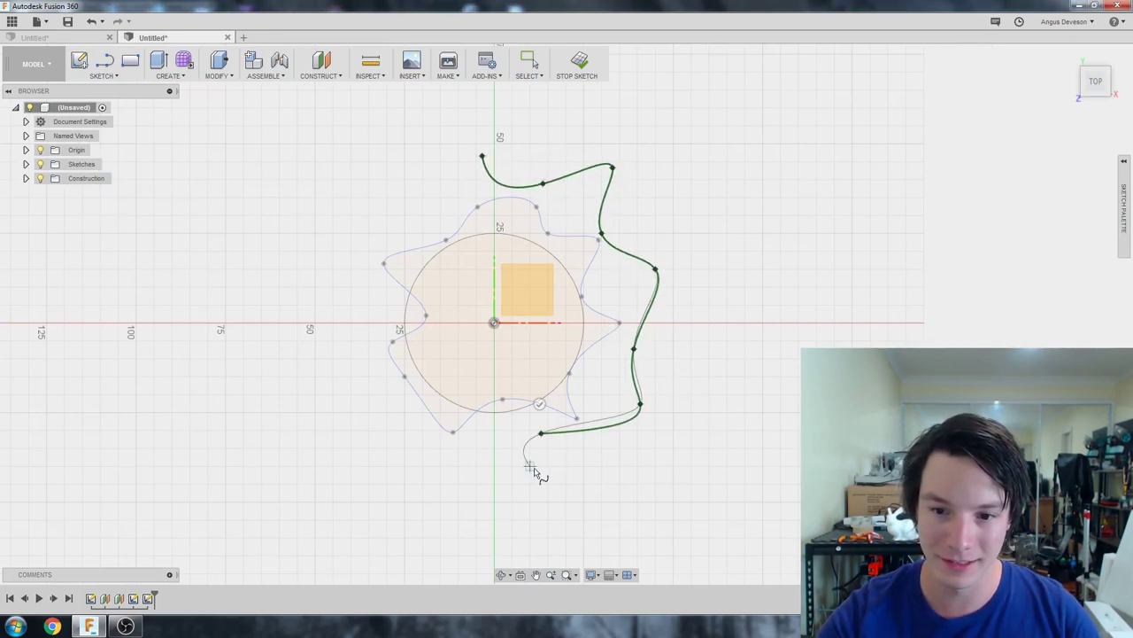
click(514, 479)
click(440, 393)
click(368, 393)
click(402, 311)
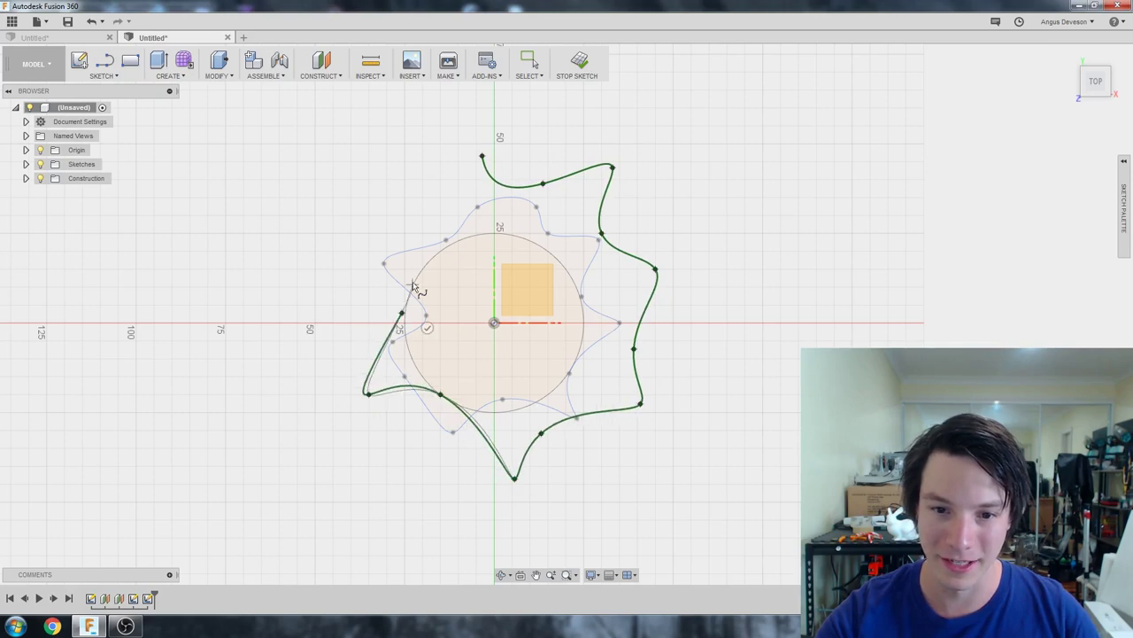
click(399, 232)
click(482, 156)
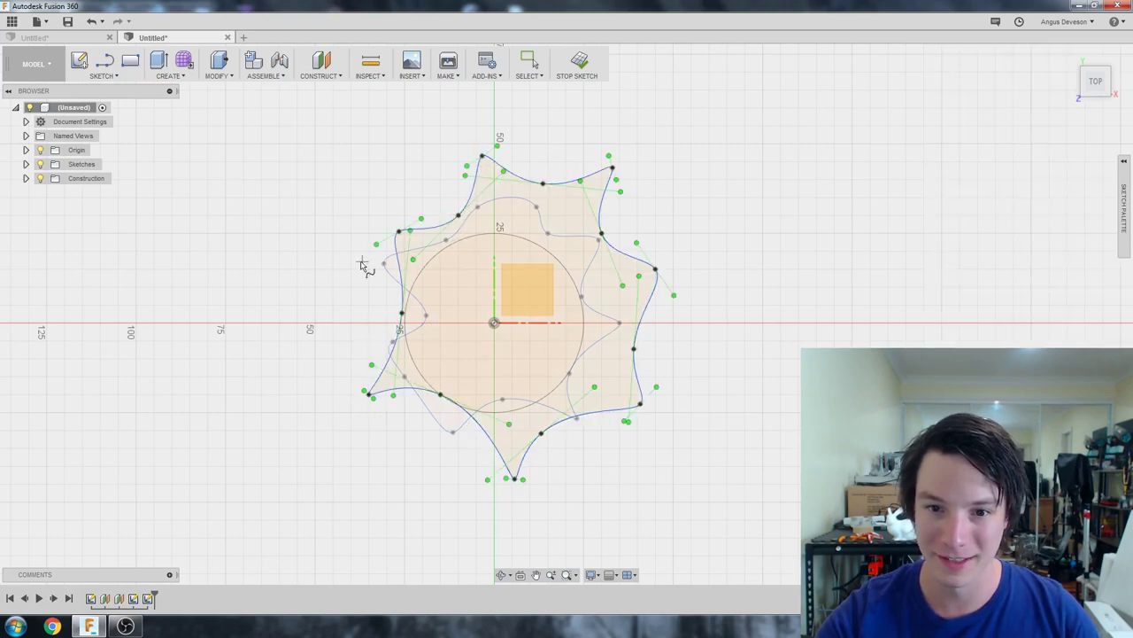
Step: Drag the star's fit points inward and around to refine its shape, then finish the sketch
scroll(602, 270, up, 1)
key(Escape)
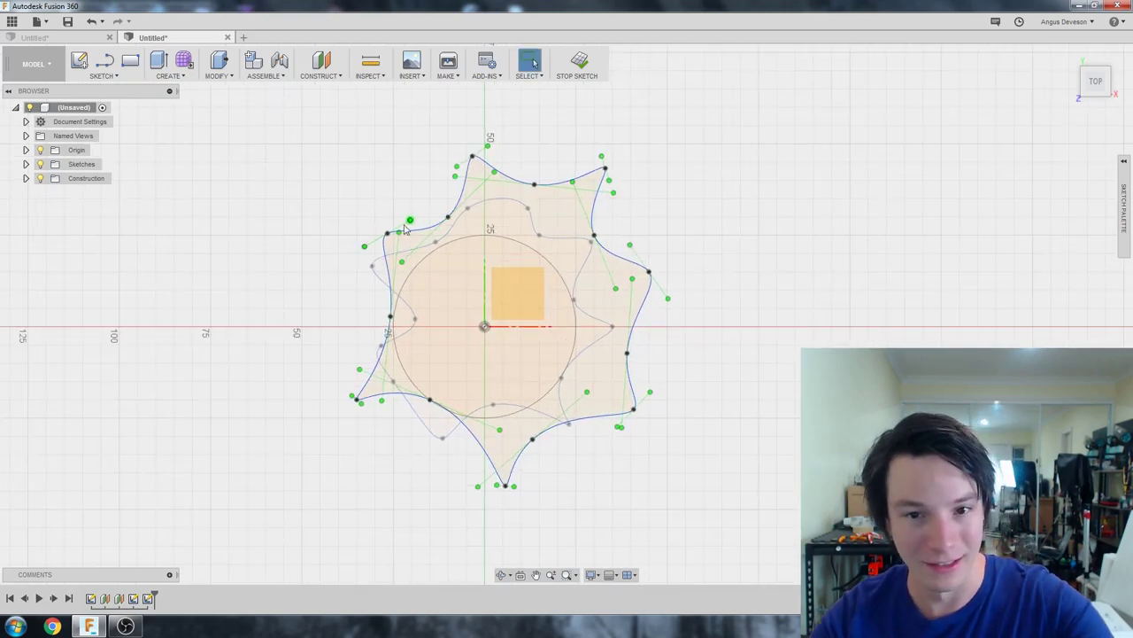
drag(472, 156, 461, 184)
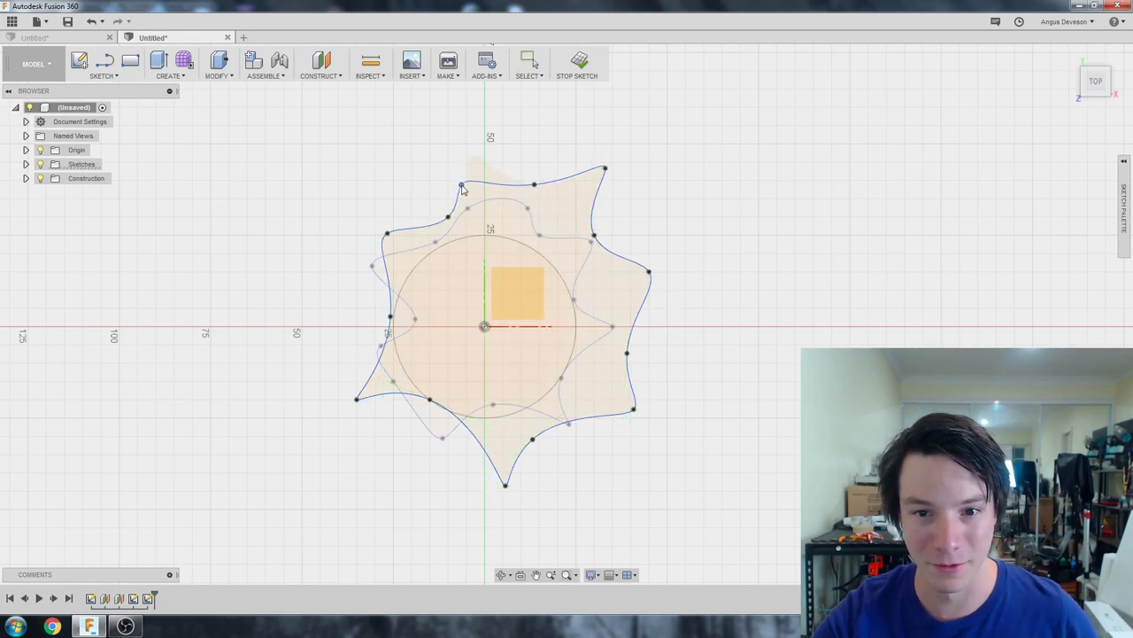
drag(605, 168, 556, 188)
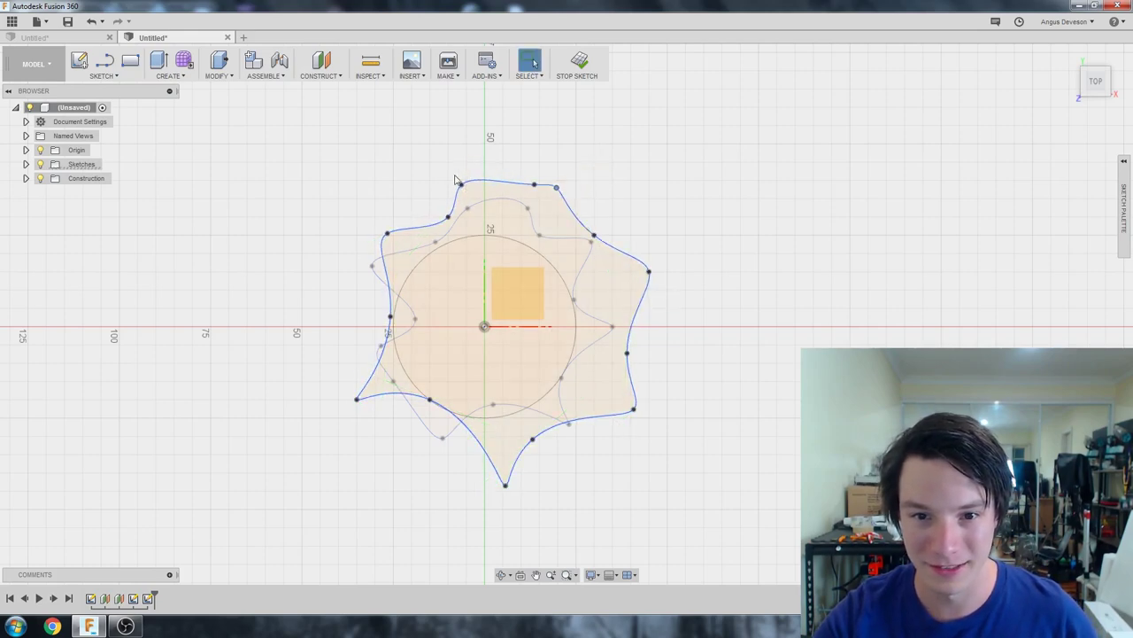
drag(461, 184, 441, 183)
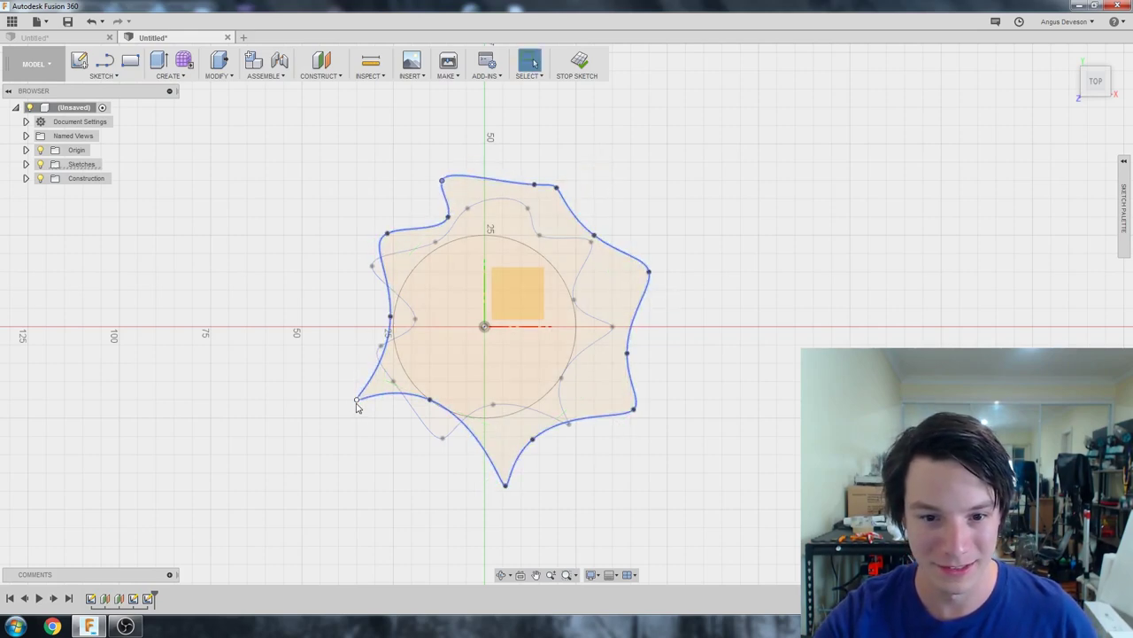
drag(357, 398, 357, 363)
scroll(549, 470, down, 1)
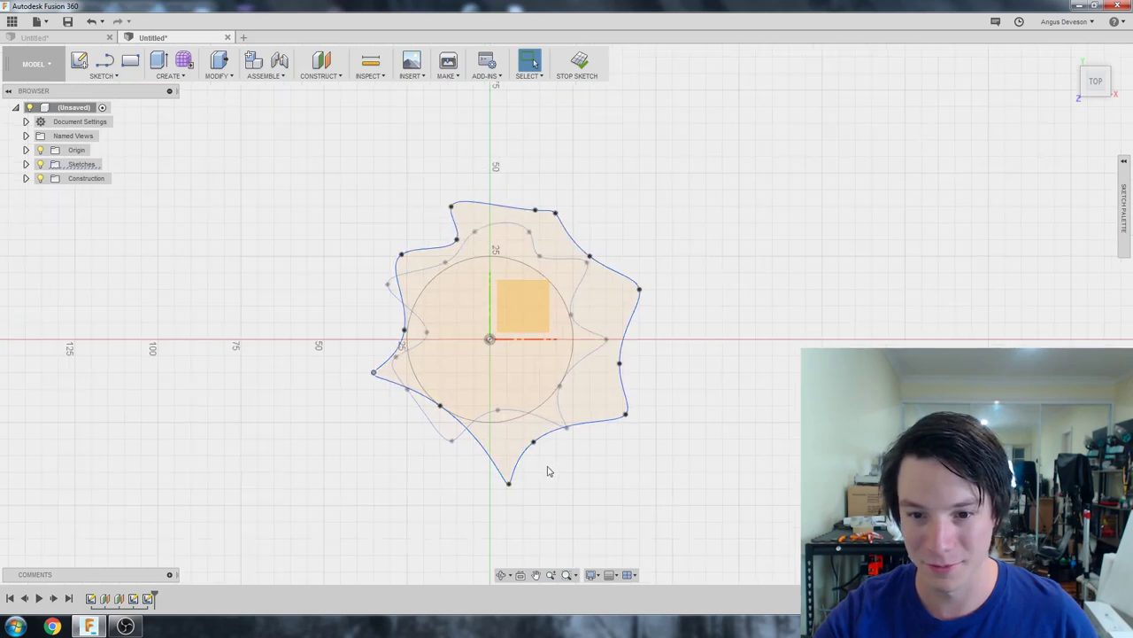
scroll(611, 381, up, 2)
drag(631, 348, 600, 361)
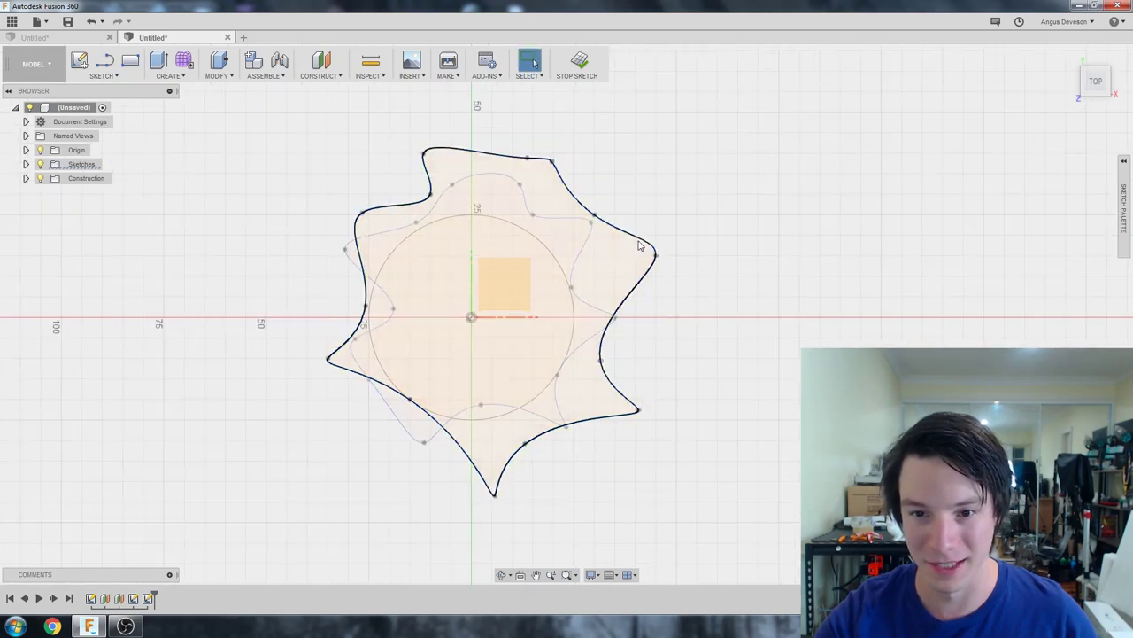
drag(593, 216, 563, 236)
scroll(571, 177, down, 2)
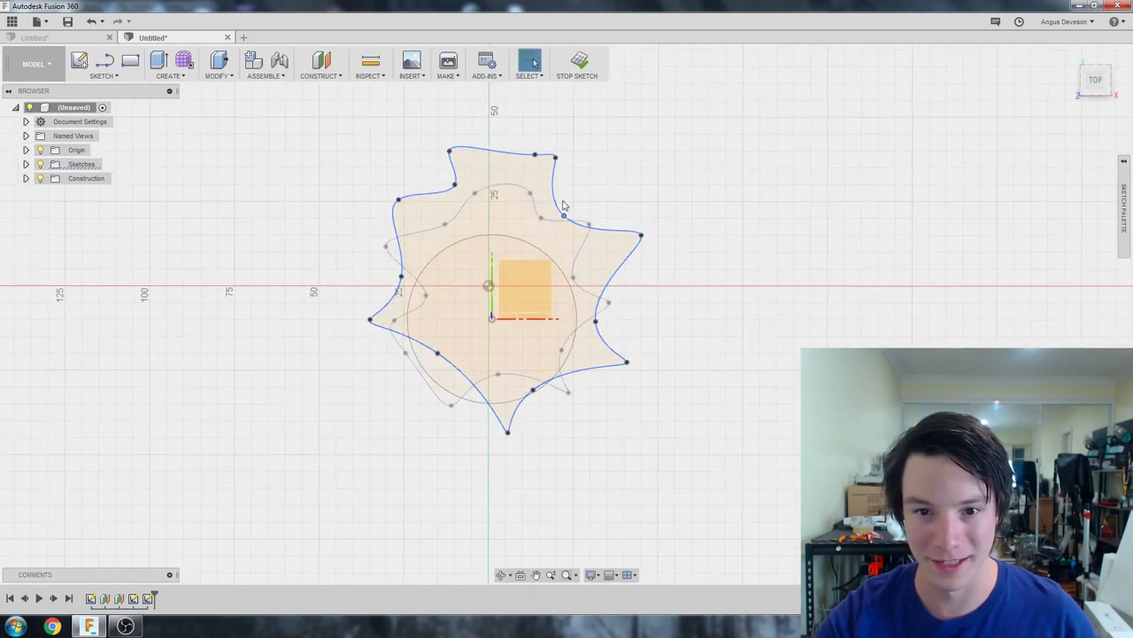
drag(536, 156, 512, 166)
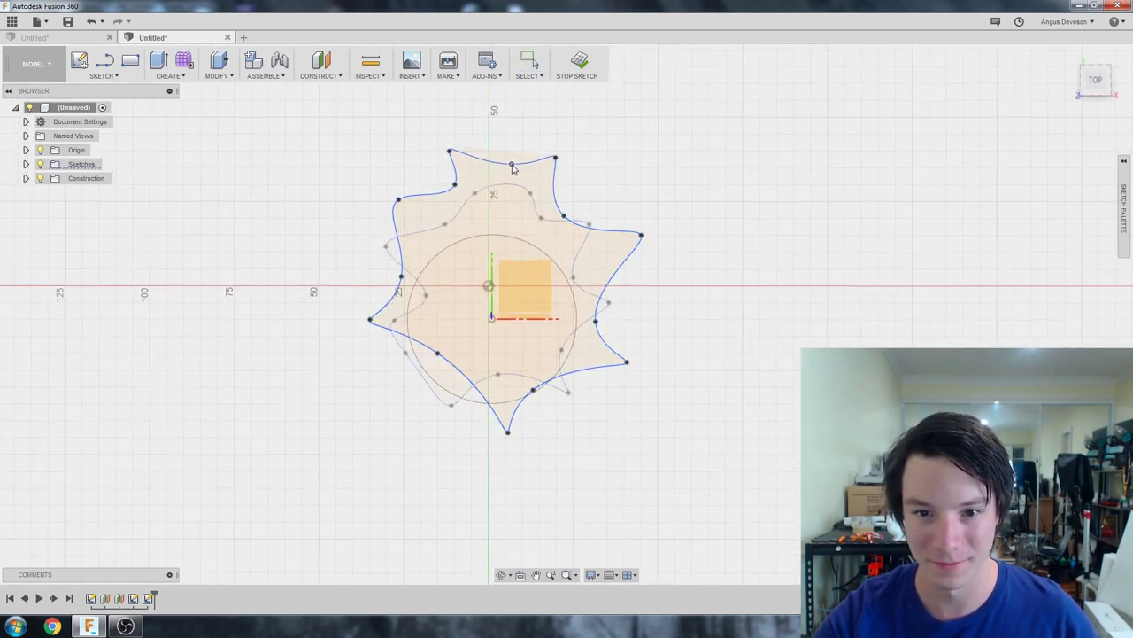
click(577, 64)
Step: Preview a loft from the top star to the bottom ellipse, then remove both profiles
mouse_move(447, 159)
shift+middle_down()
mouse_move(445, 276)
mouse_move(506, 316)
mouse_move(620, 332)
shift+middle_up()
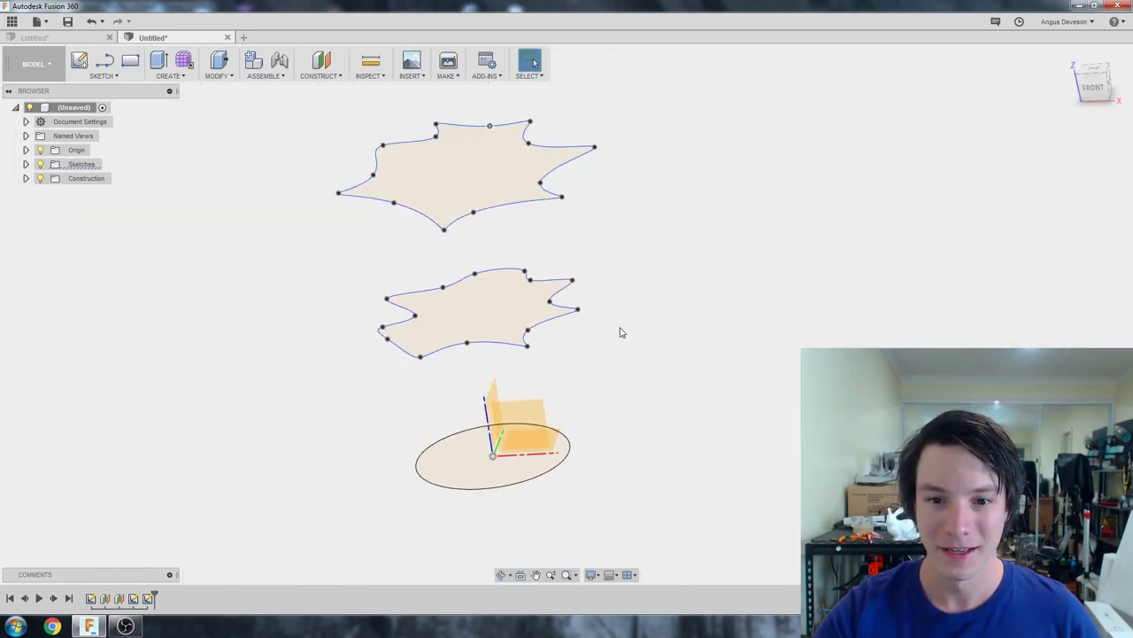
click(162, 76)
click(171, 154)
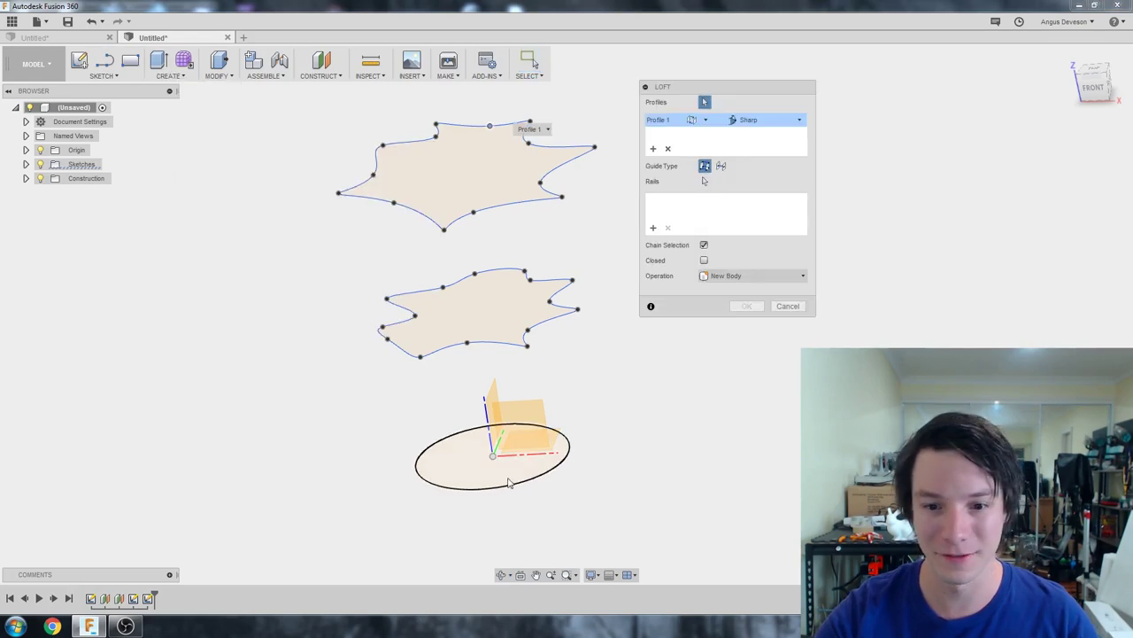
click(474, 489)
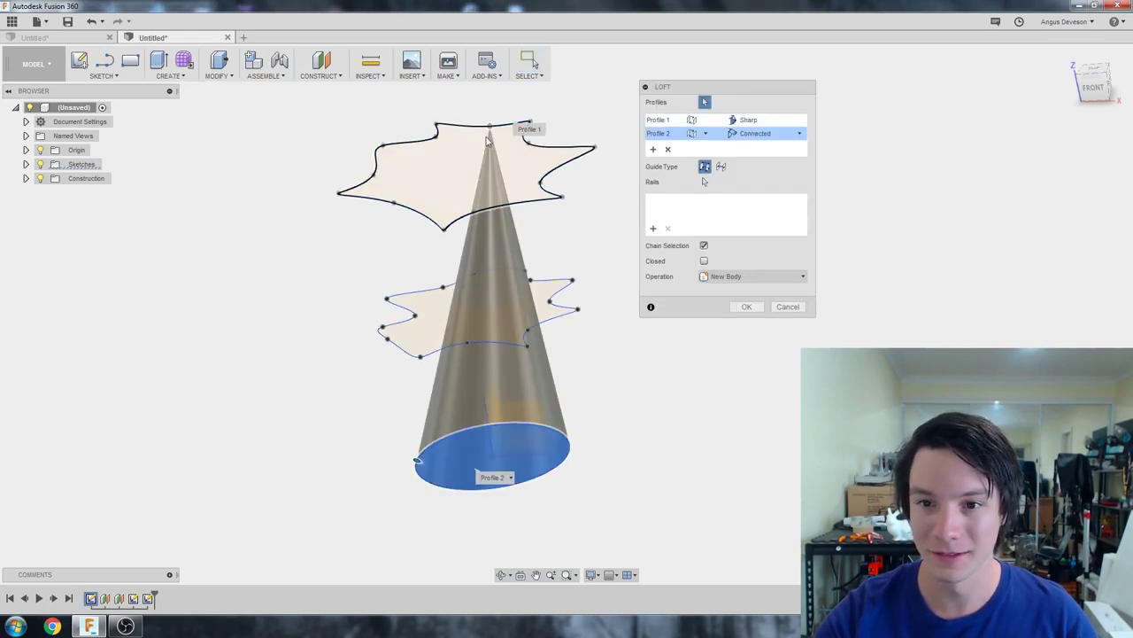
mouse_move(567, 159)
shift+middle_down()
mouse_move(425, 190)
mouse_move(563, 139)
shift+middle_up()
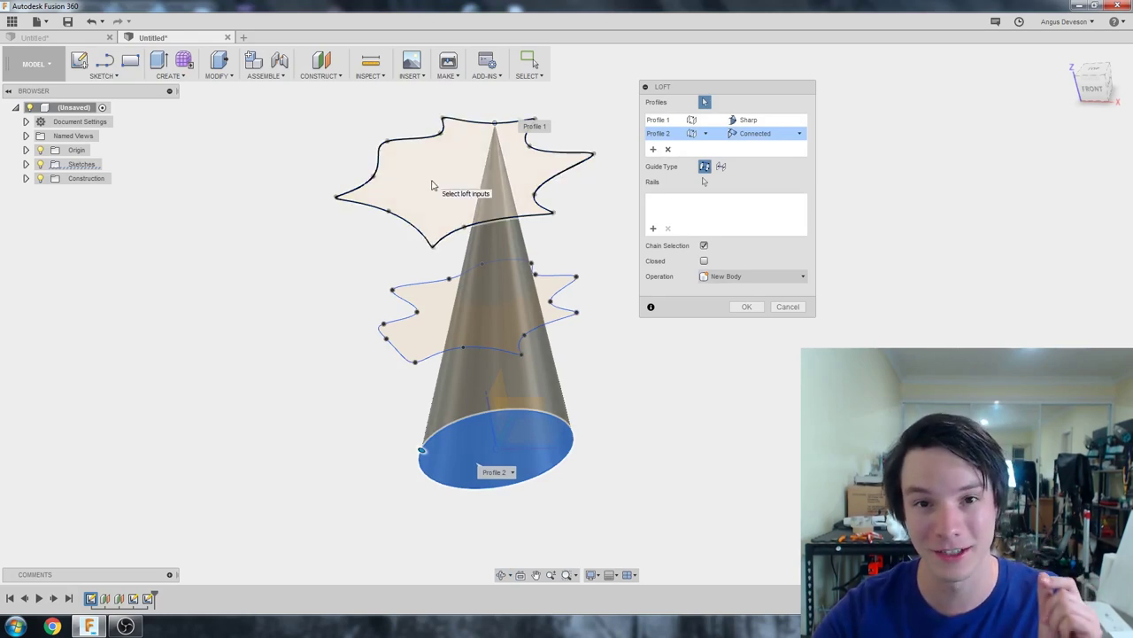
click(667, 149)
click(668, 148)
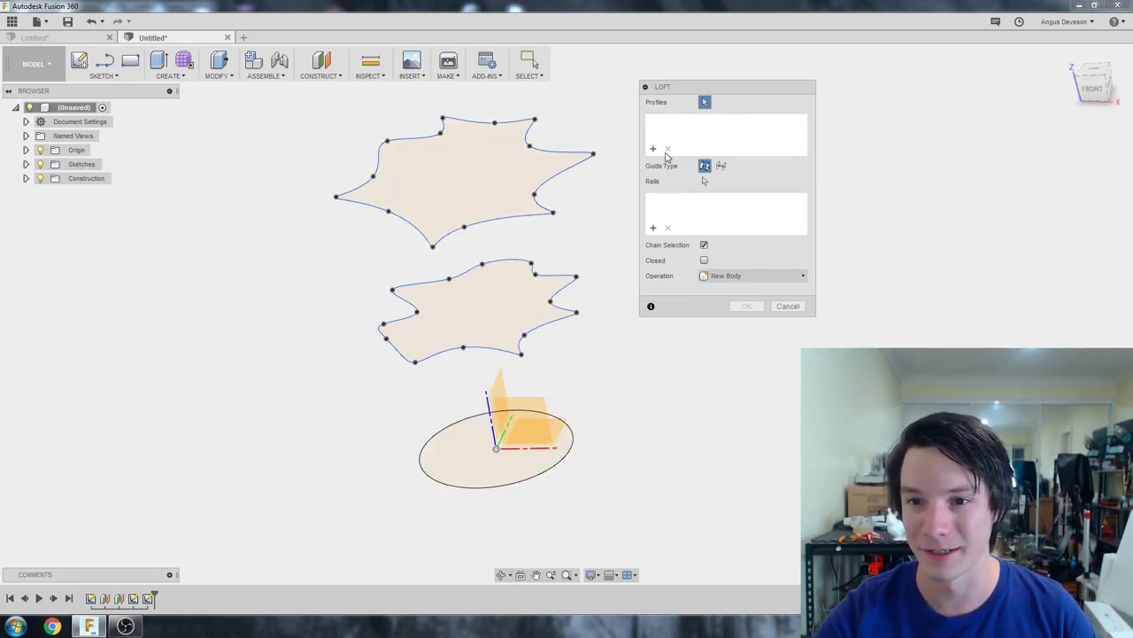
Step: Pick the bottom ellipse, middle star and top star as loft profiles and orbit the preview upright
click(485, 443)
click(499, 317)
click(470, 194)
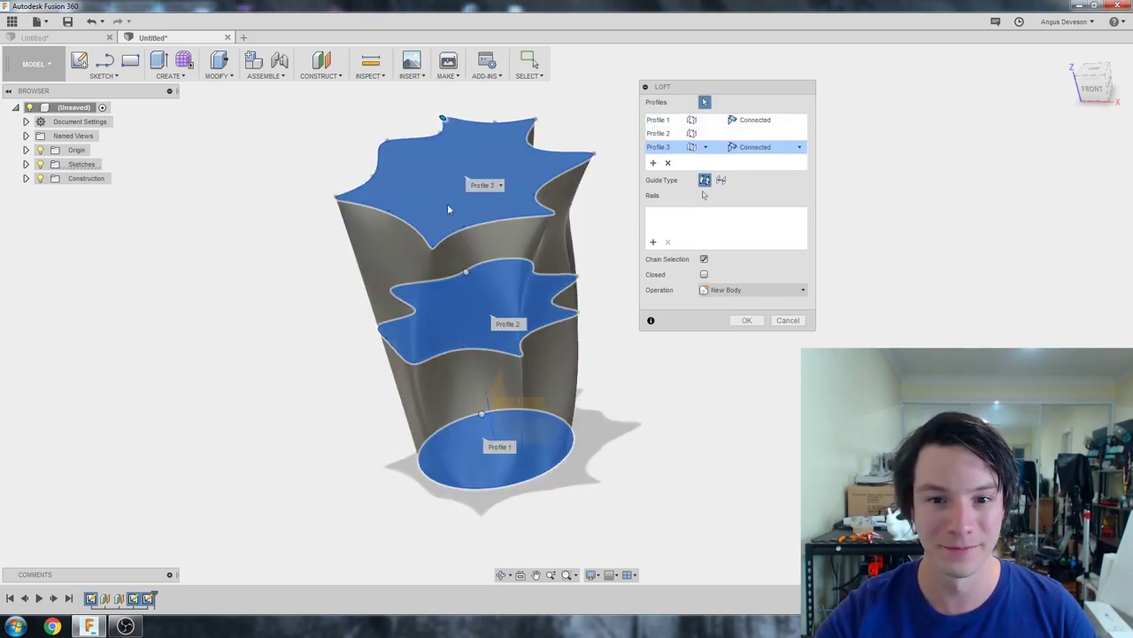
shift+middle_drag(448, 203, 352, 256)
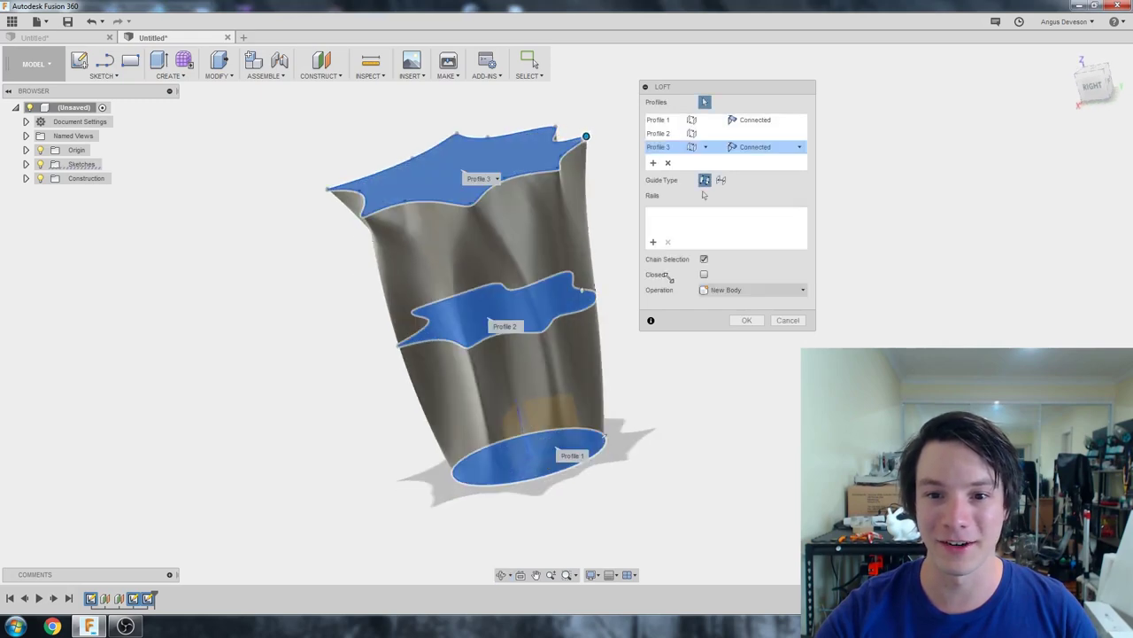
scroll(536, 418, up, 6)
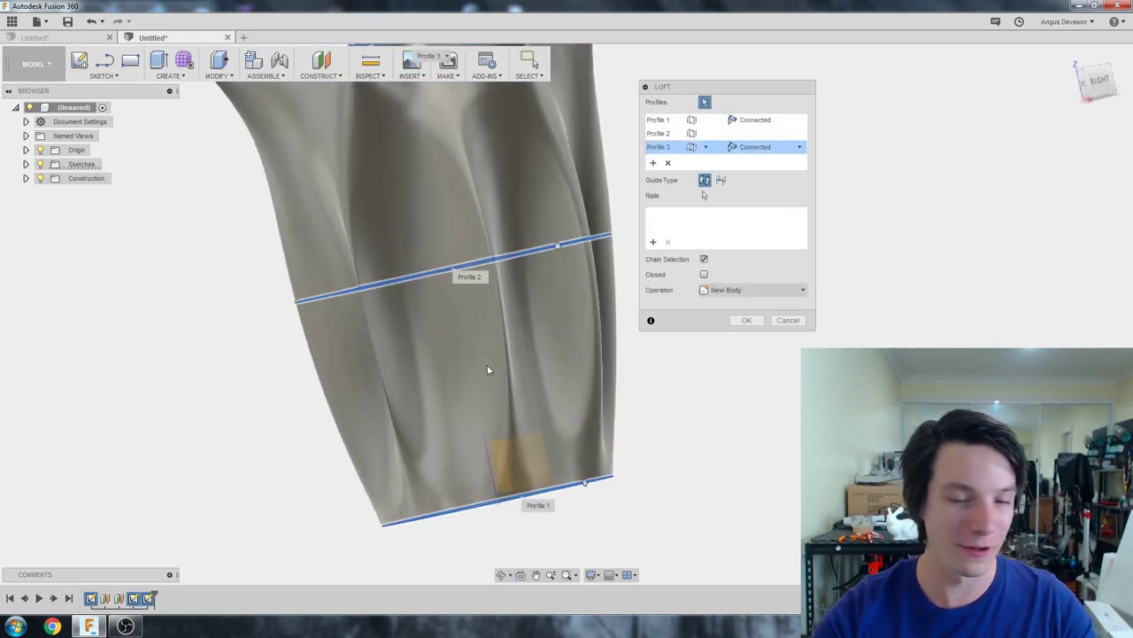
scroll(487, 369, down, 5)
shift+middle_drag(487, 370, 463, 479)
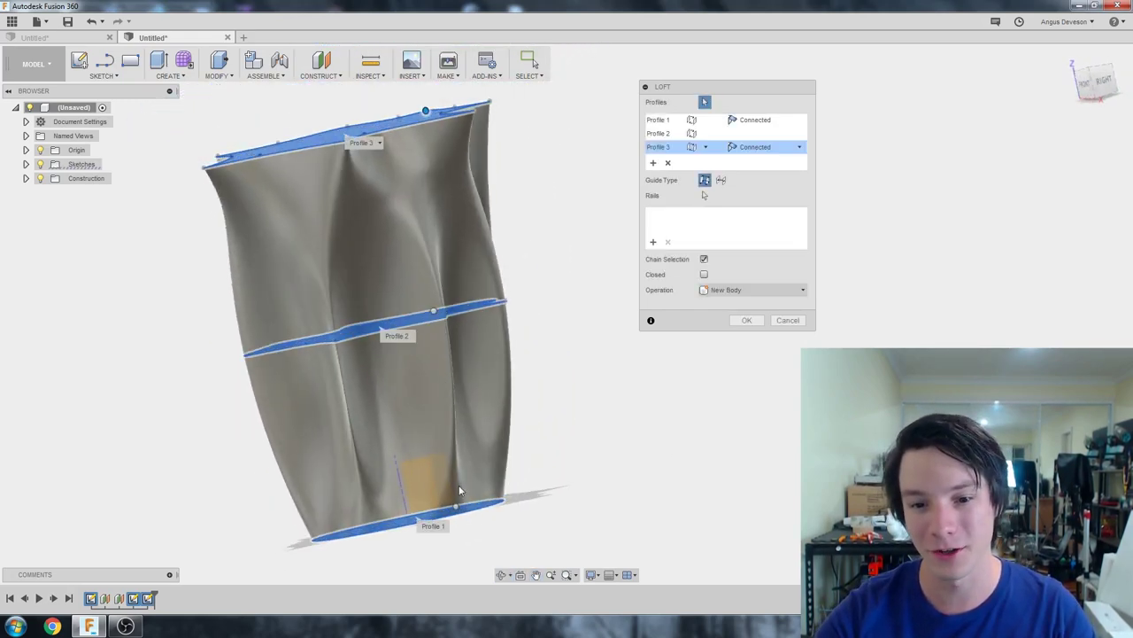
shift+middle_drag(429, 299, 483, 341)
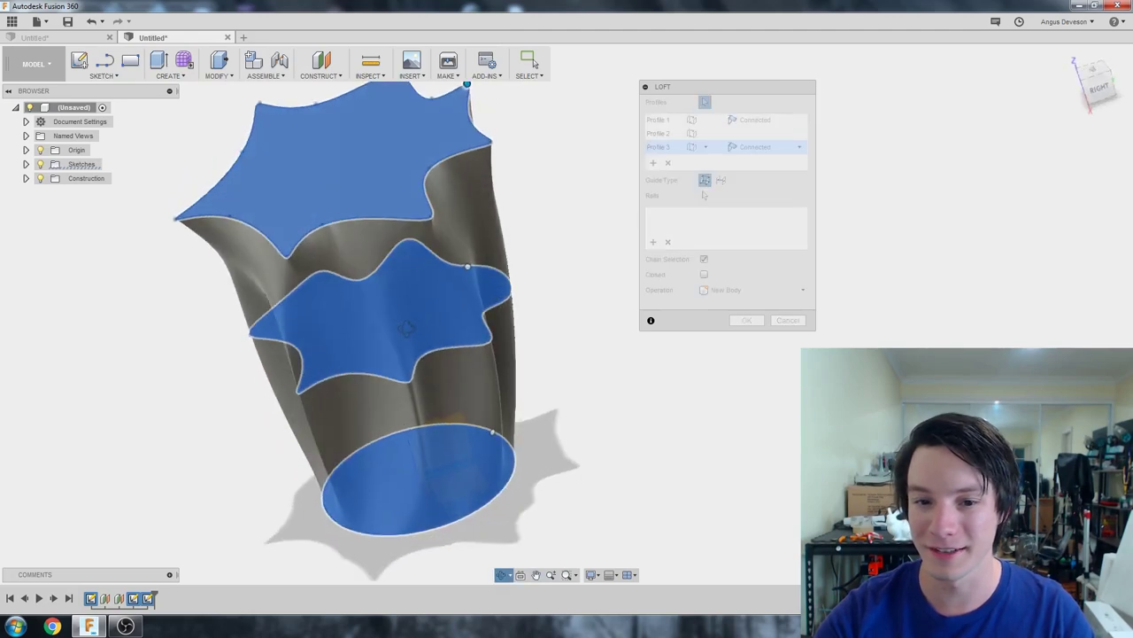
shift+middle_drag(433, 399, 297, 209)
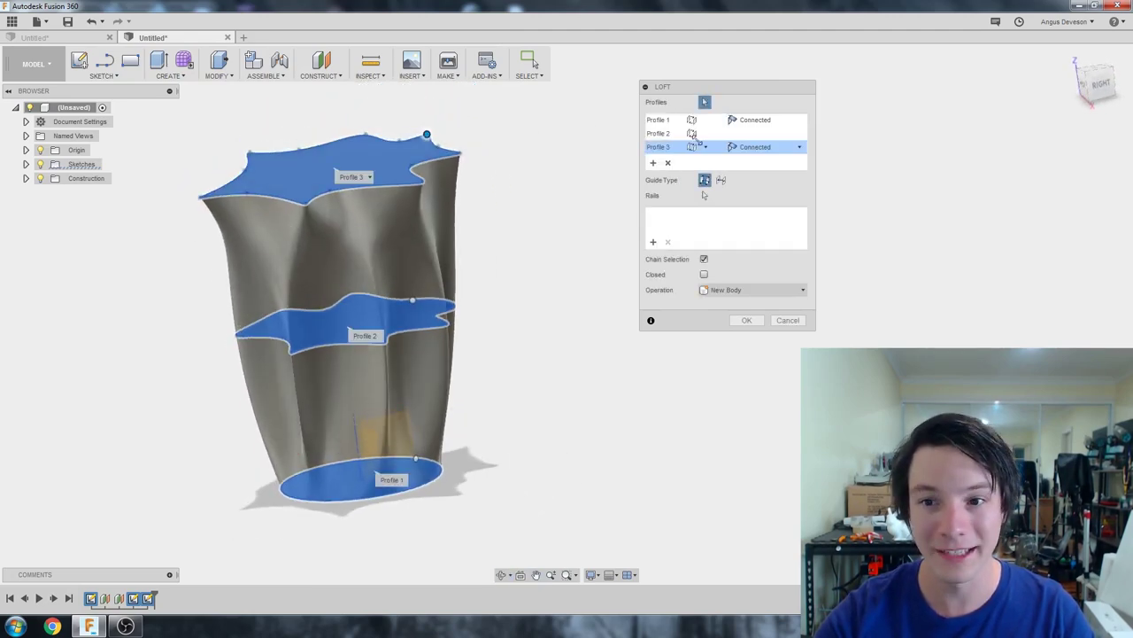
click(800, 149)
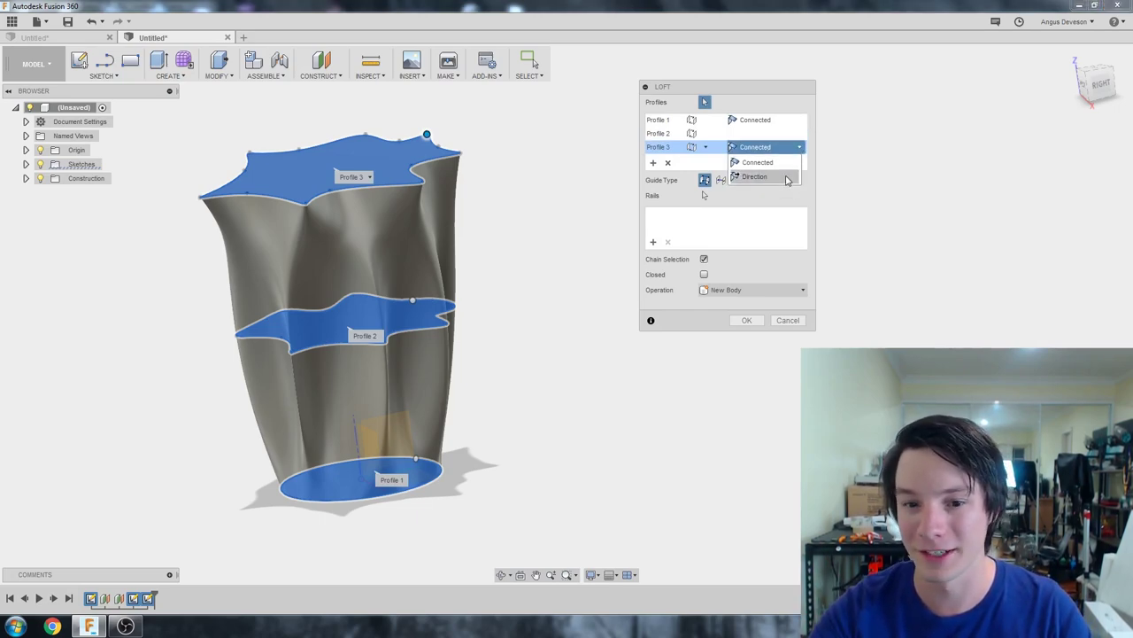
click(755, 176)
shift+middle_drag(330, 422, 372, 189)
drag(323, 124, 324, 87)
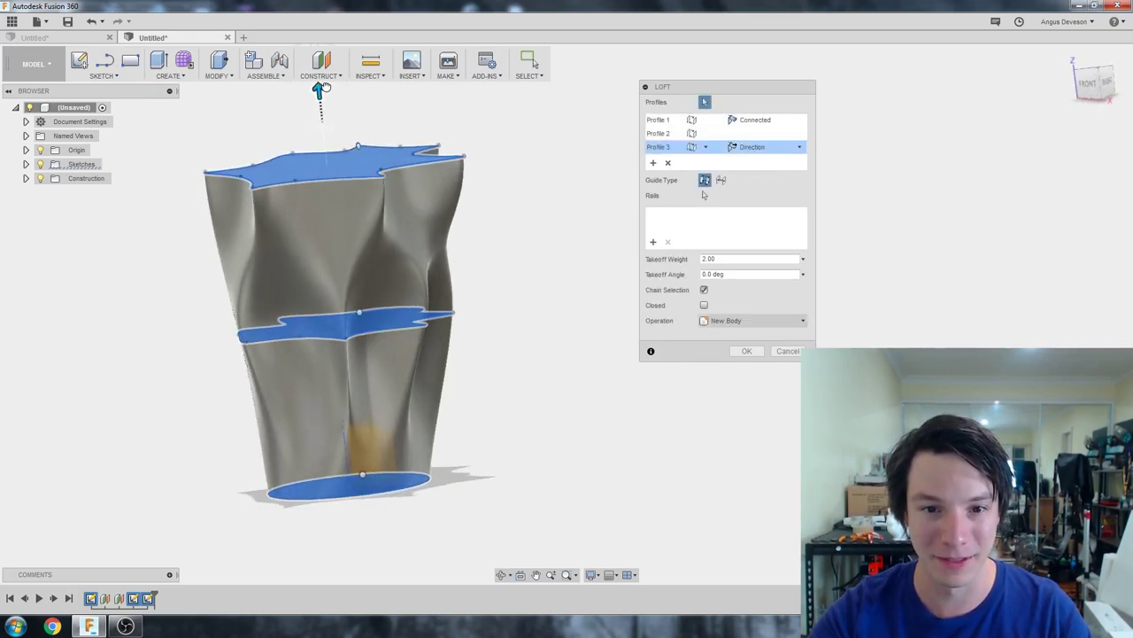
shift+middle_drag(323, 84, 357, 277)
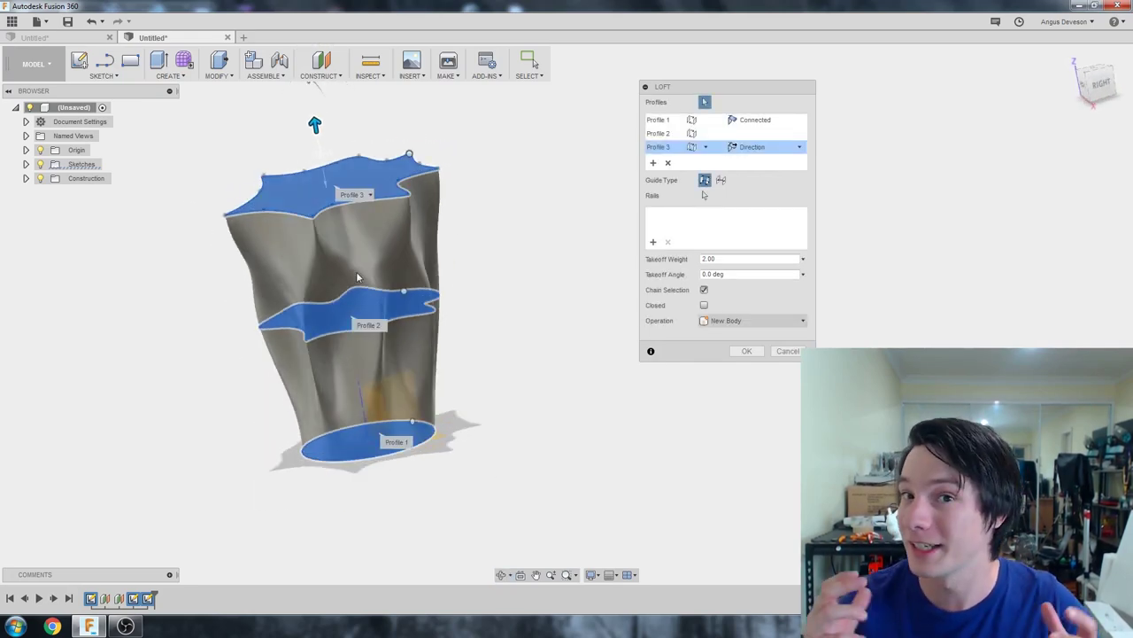
shift+middle_drag(358, 266, 421, 271)
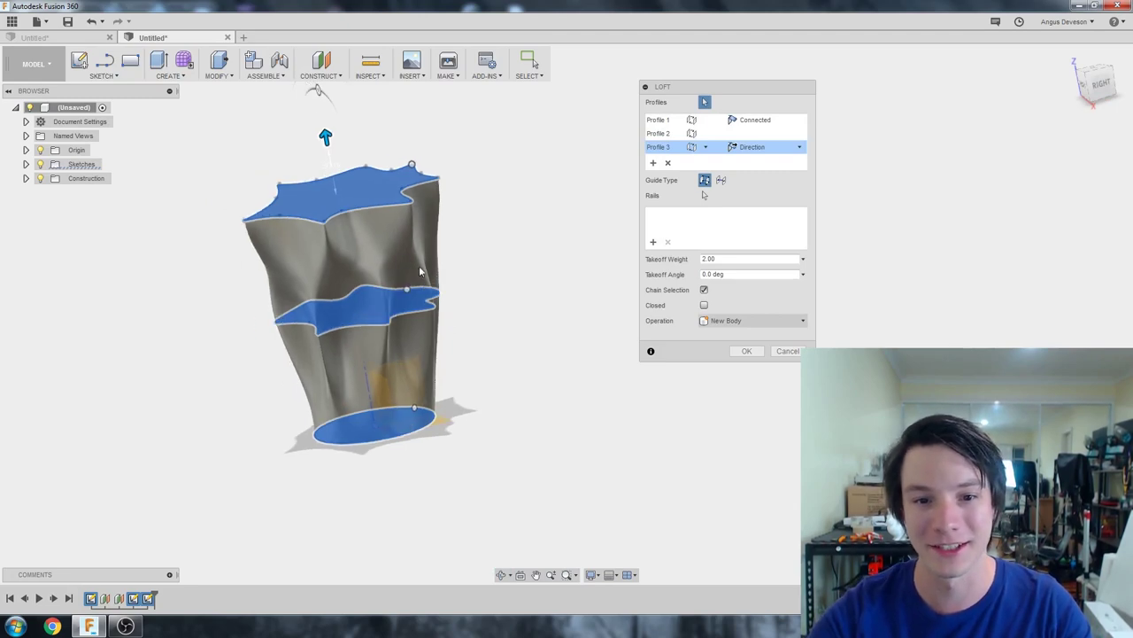
drag(328, 135, 332, 96)
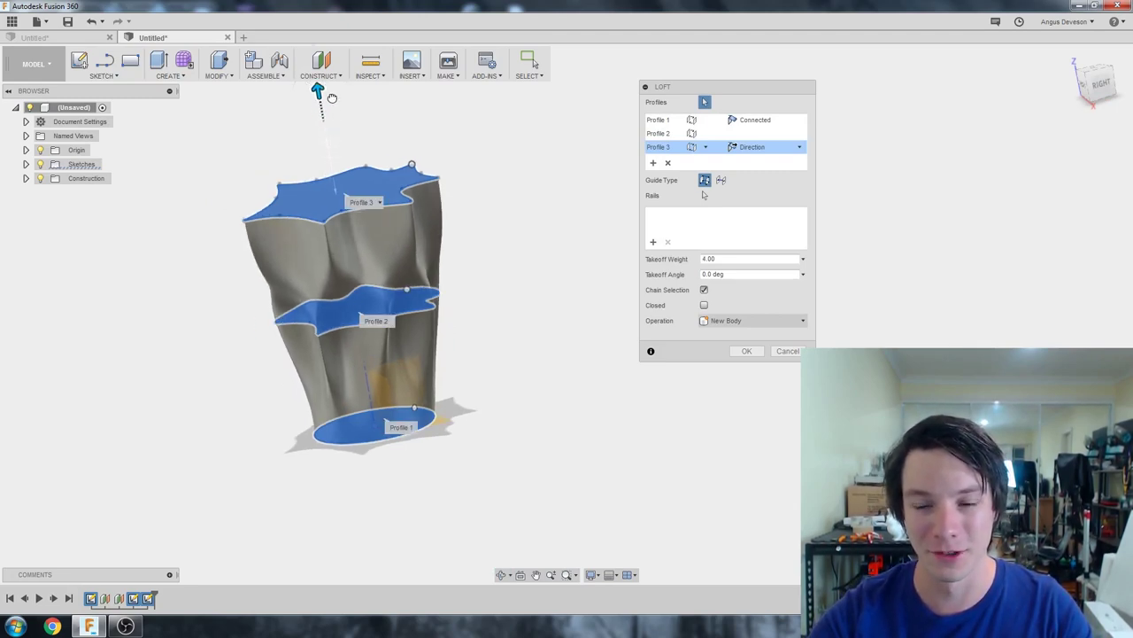
click(800, 147)
click(778, 175)
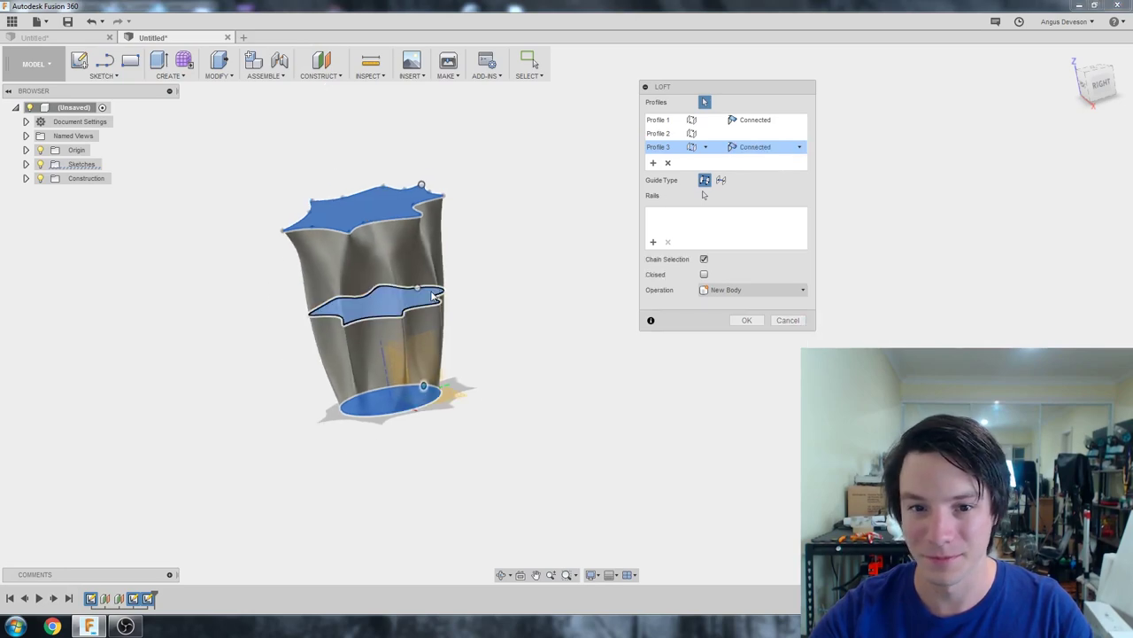
Step: Shift the top profile's alignment point to twist the loft and commit it as a solid vase
shift+middle_drag(434, 298, 384, 230)
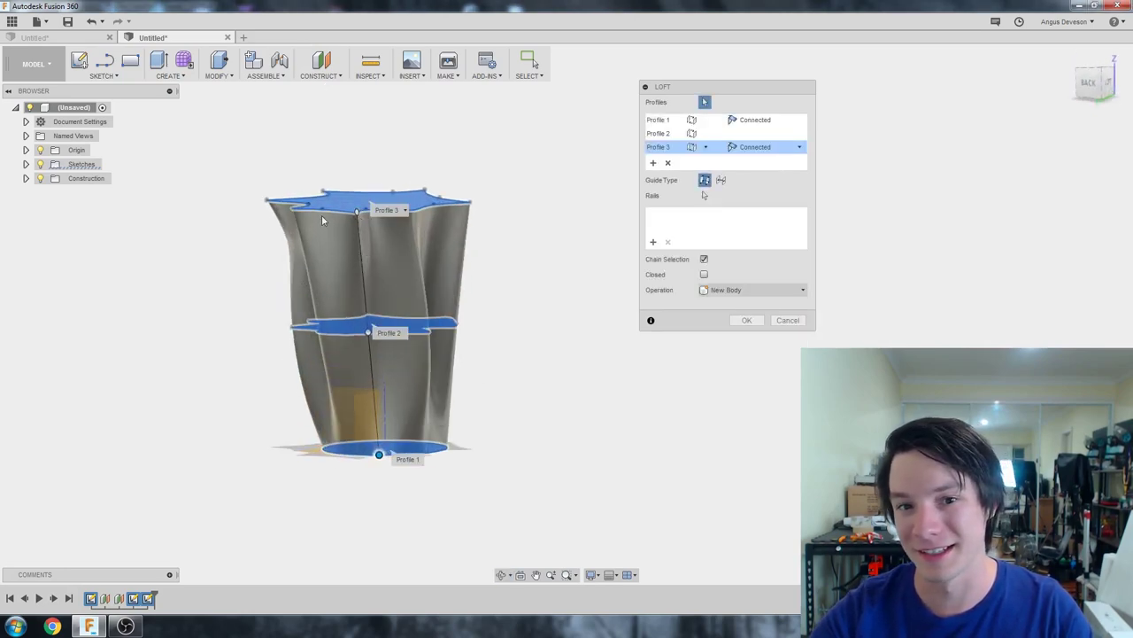
drag(357, 212, 393, 213)
drag(398, 213, 403, 212)
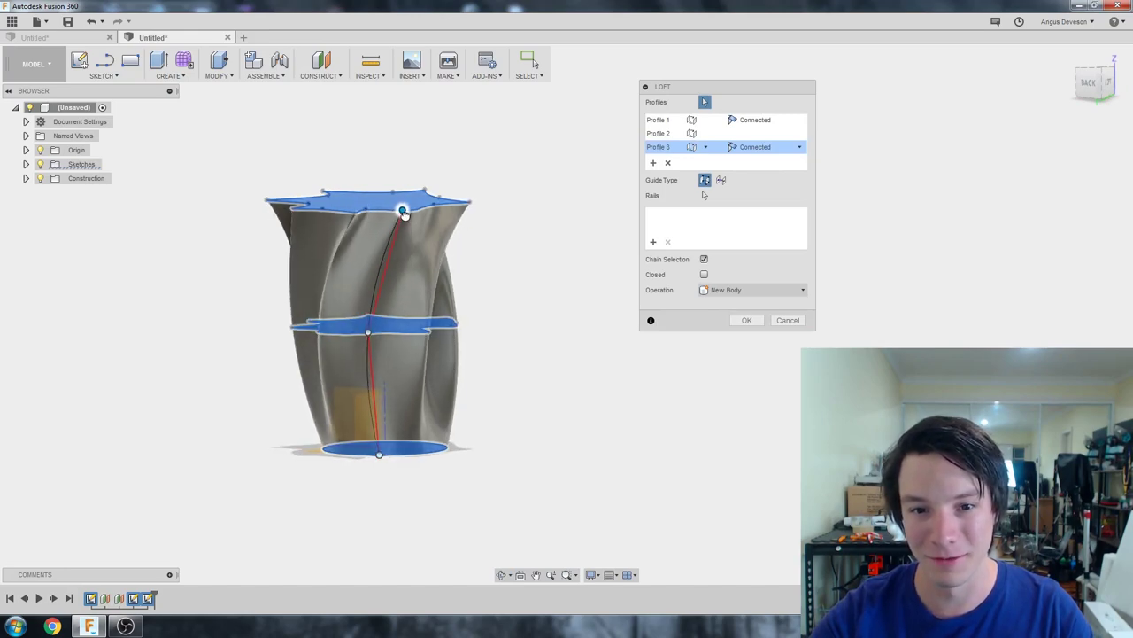
shift+middle_drag(318, 248, 301, 314)
click(746, 319)
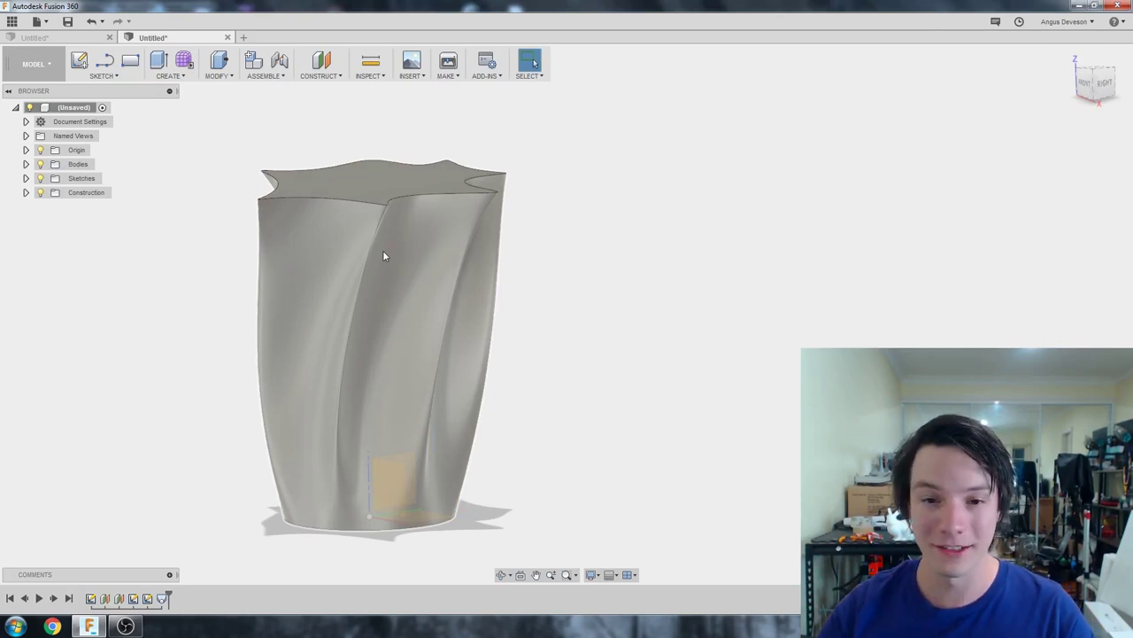
Step: Orbit around the twisted vase to inspect its top and a level side view, then deselect Body1
shift+middle_drag(376, 255, 347, 329)
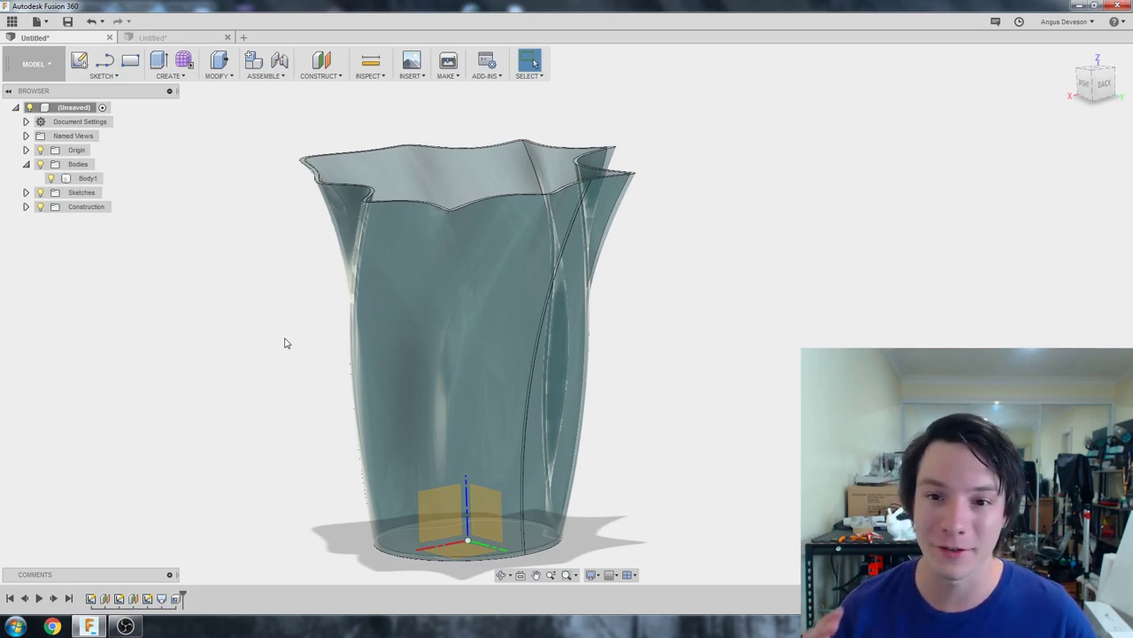
shift+middle_drag(290, 257, 386, 298)
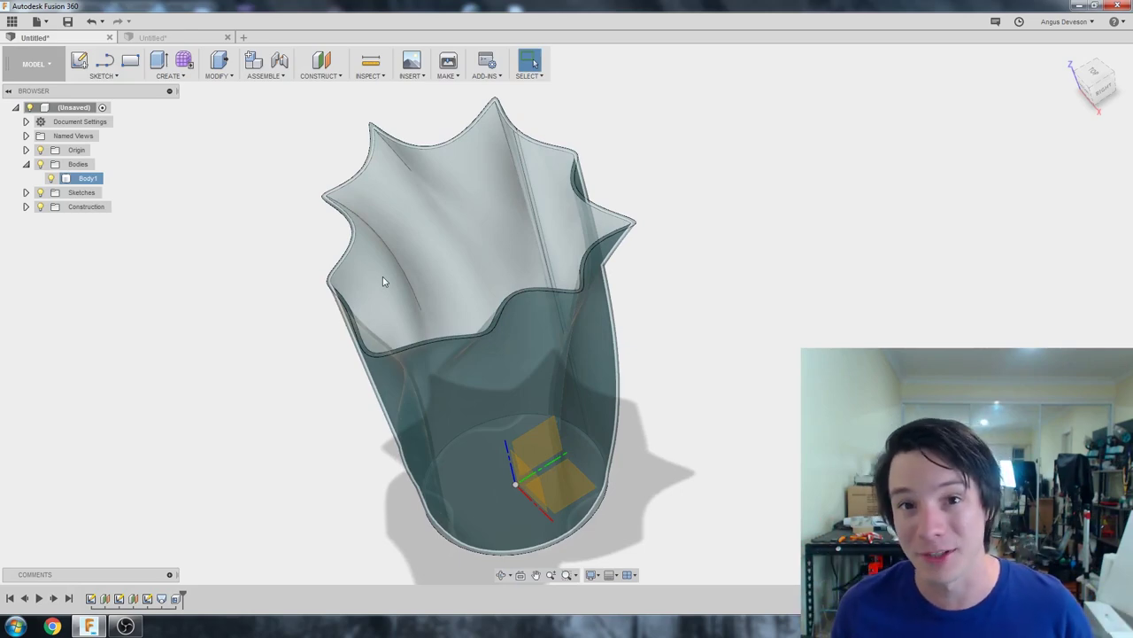
shift+middle_drag(374, 183, 205, 323)
click(183, 346)
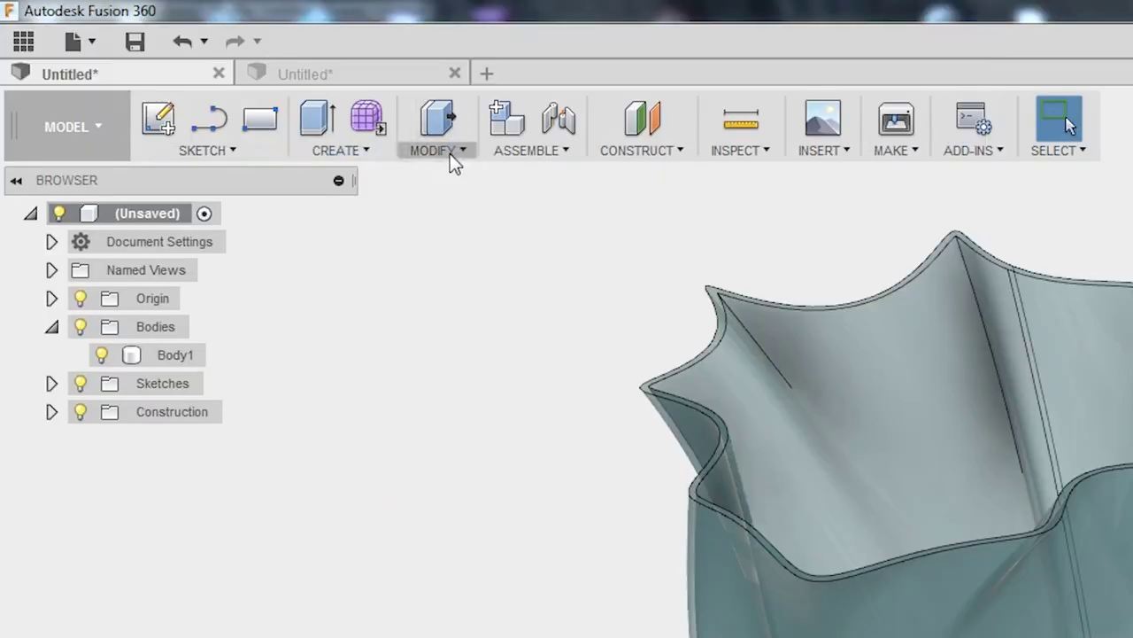
Step: Start a Shell on the vase and select its star-shaped top face for removal
click(225, 80)
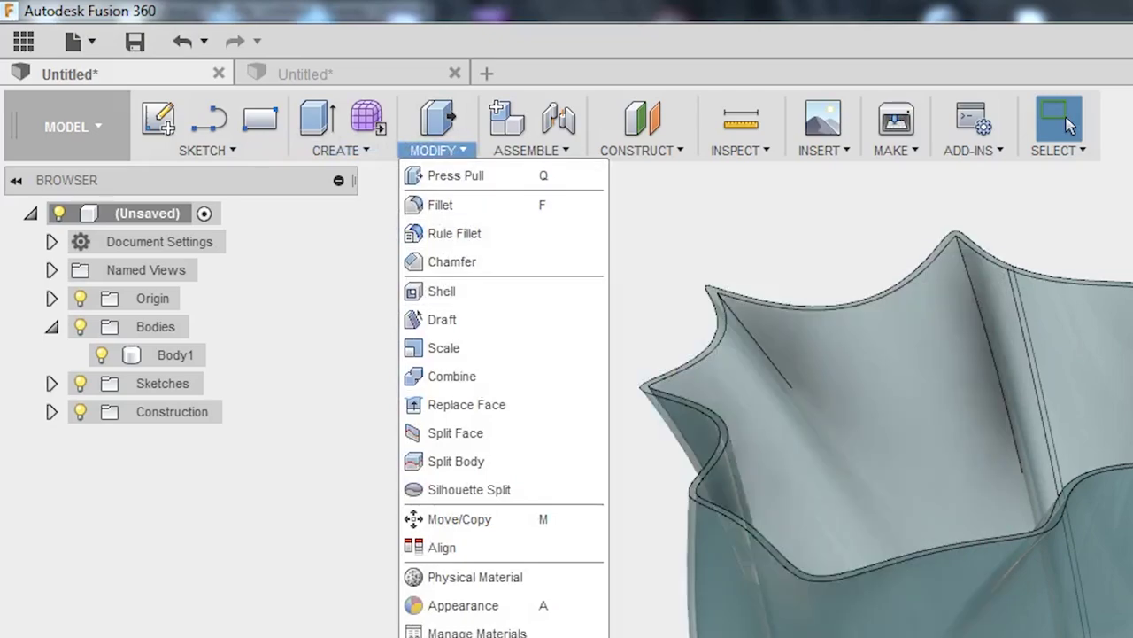
click(176, 354)
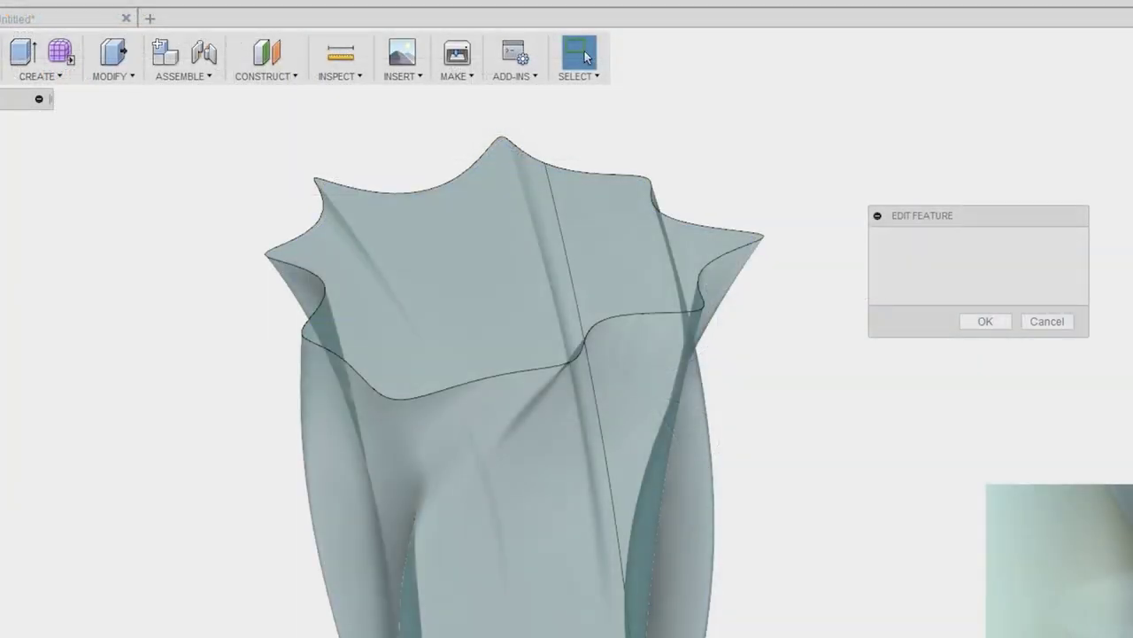
click(497, 352)
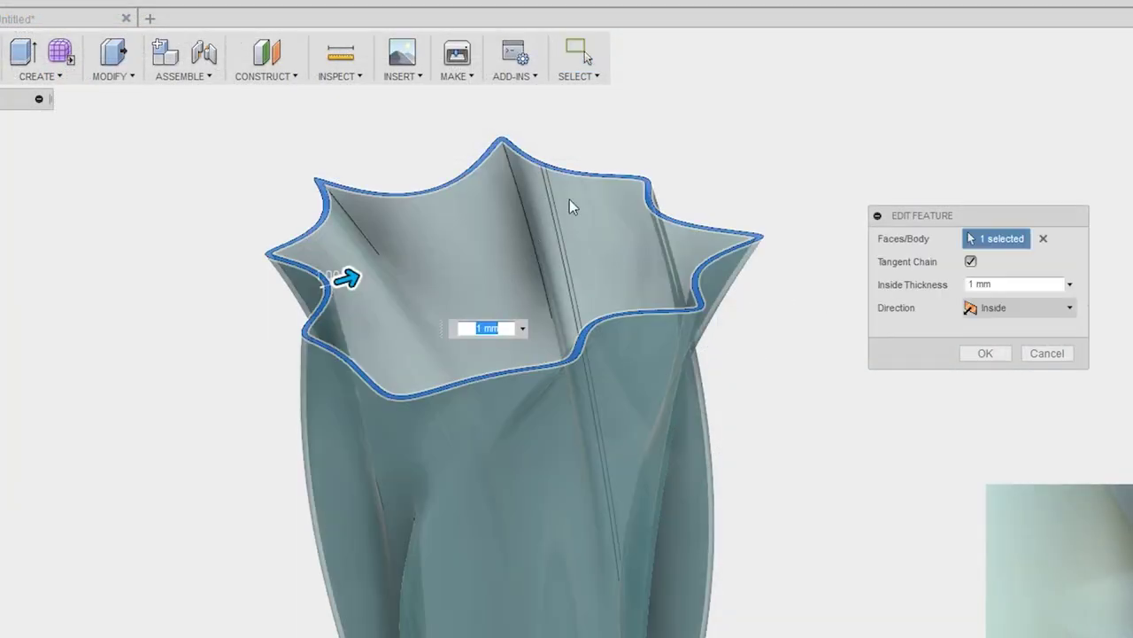
shift+middle_drag(569, 205, 567, 248)
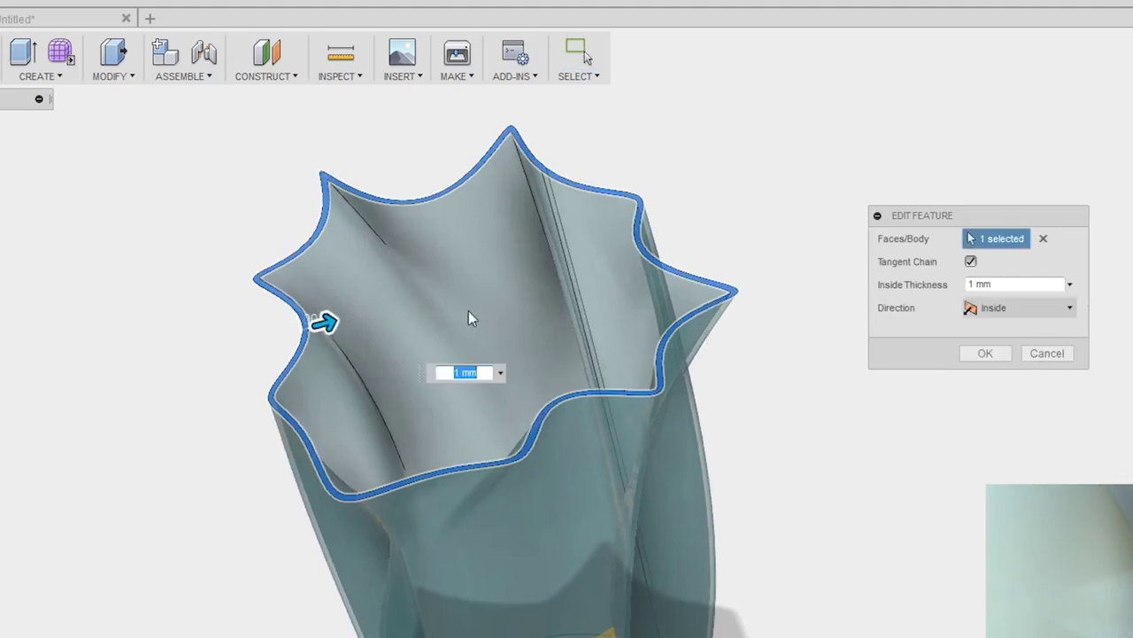
Step: Confirm the shell at 1 mm inside thickness
double_click(1006, 284)
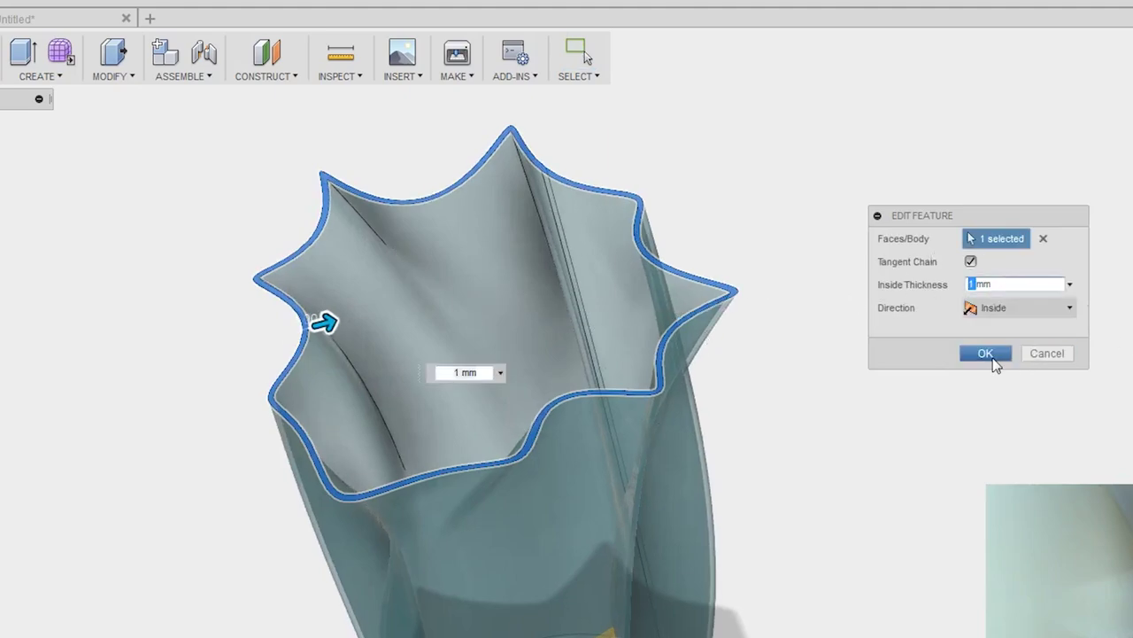
click(985, 353)
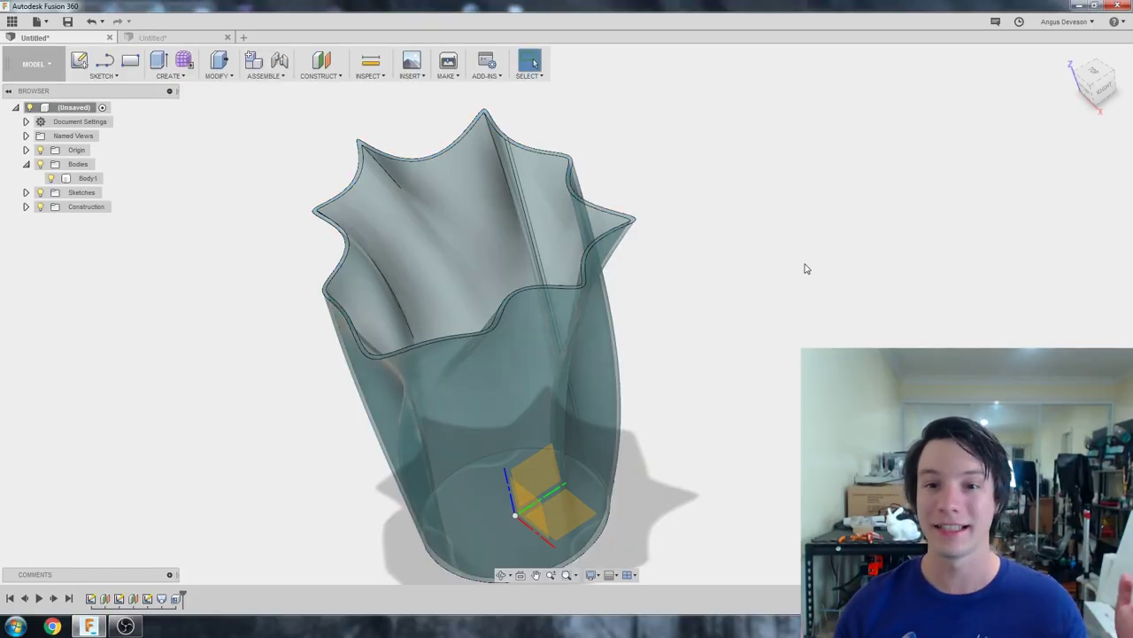